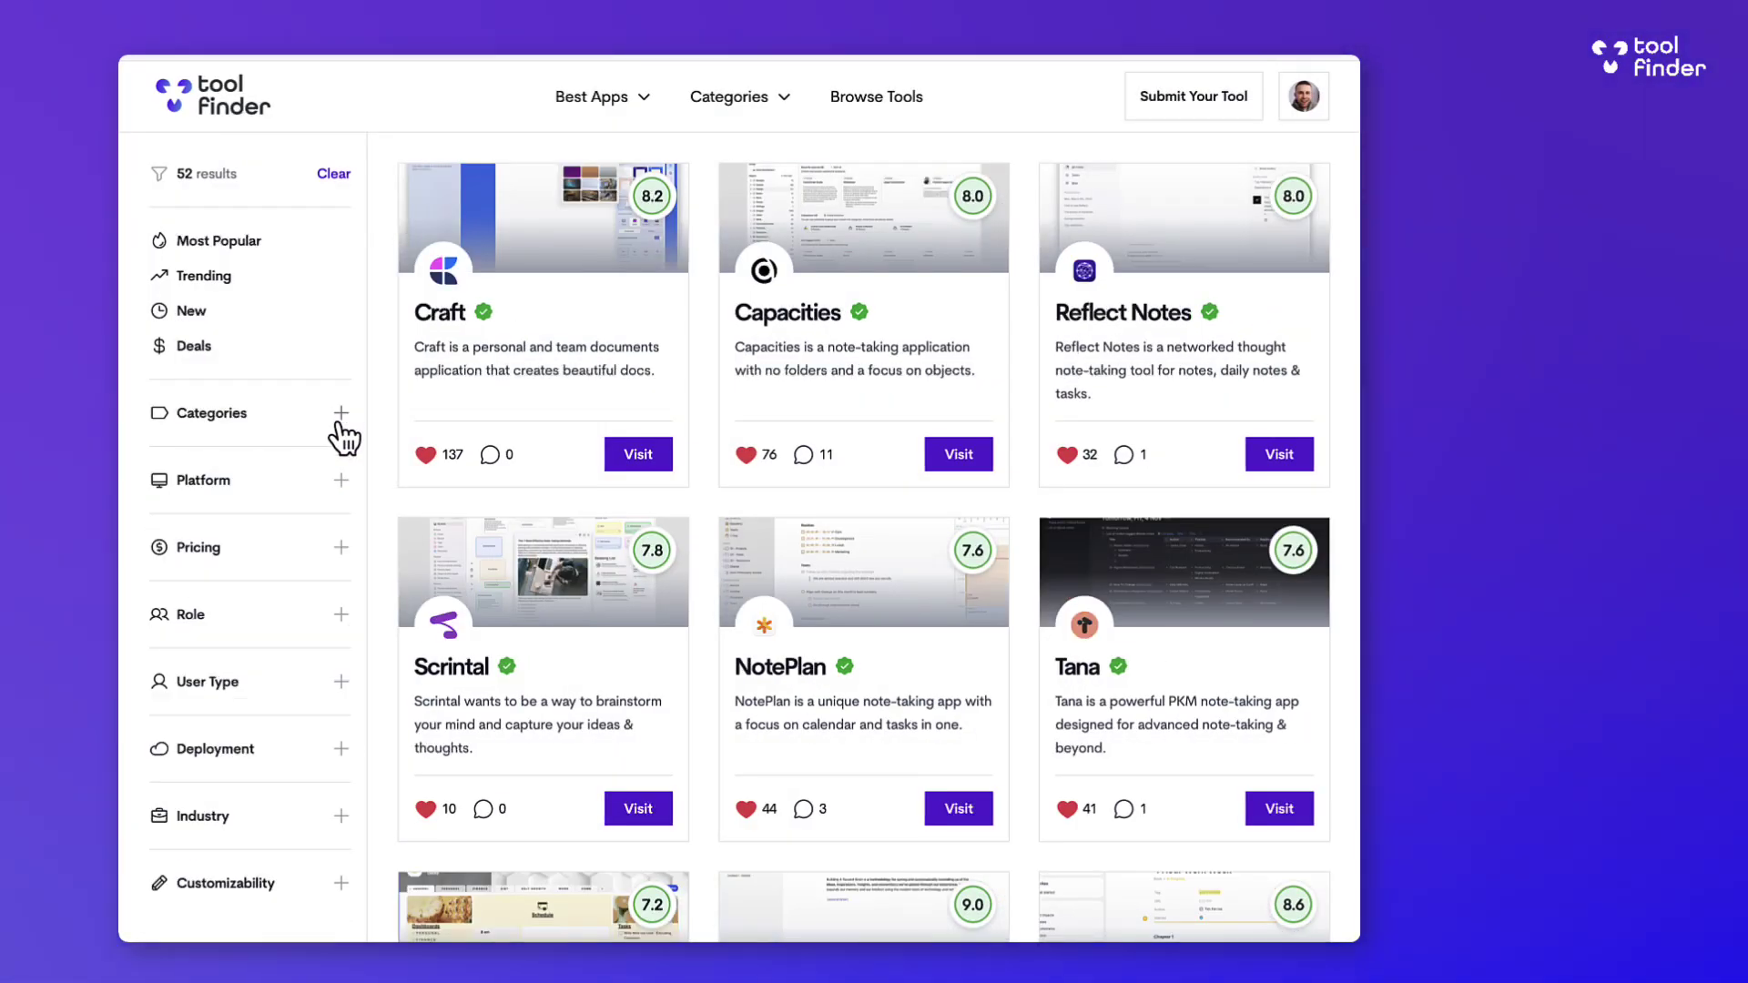
# Step: Filter the tool directory to Note-Taking apps on iOS and open Obsidian's detail page to its rating
pyautogui.click(340, 480)
pyautogui.click(300, 587)
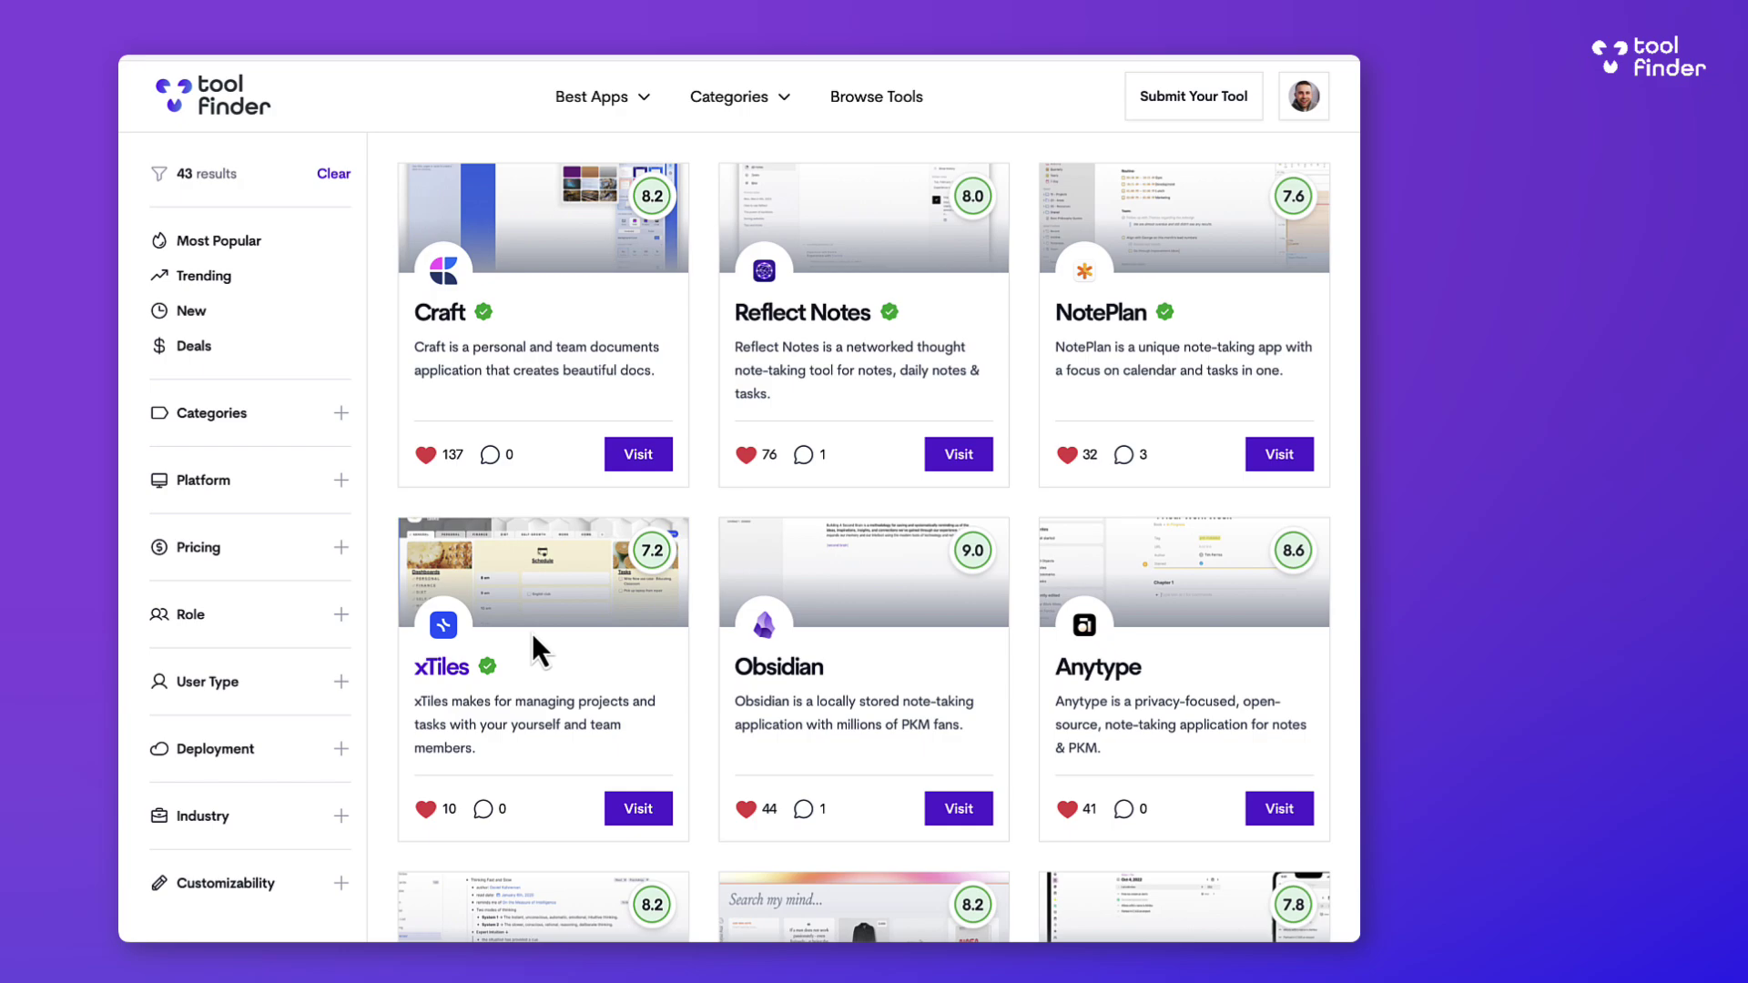
pyautogui.click(854, 661)
pyautogui.scroll(-10, 1066, 662)
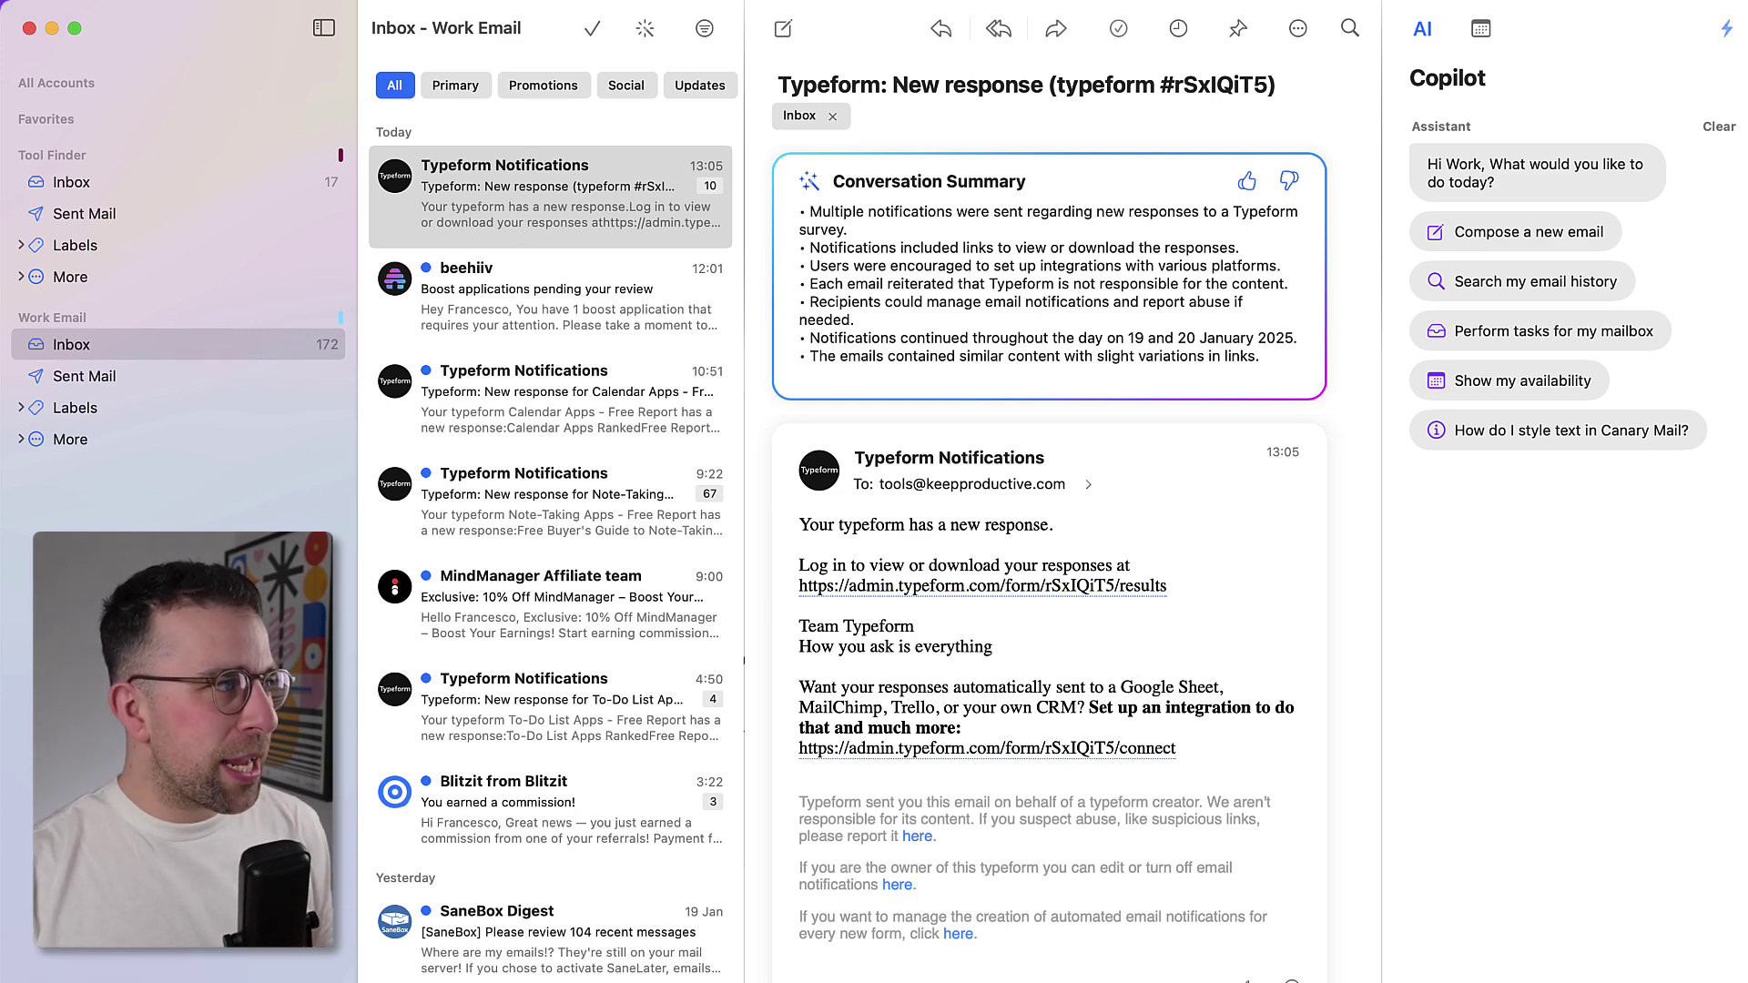
pyautogui.click(33, 24)
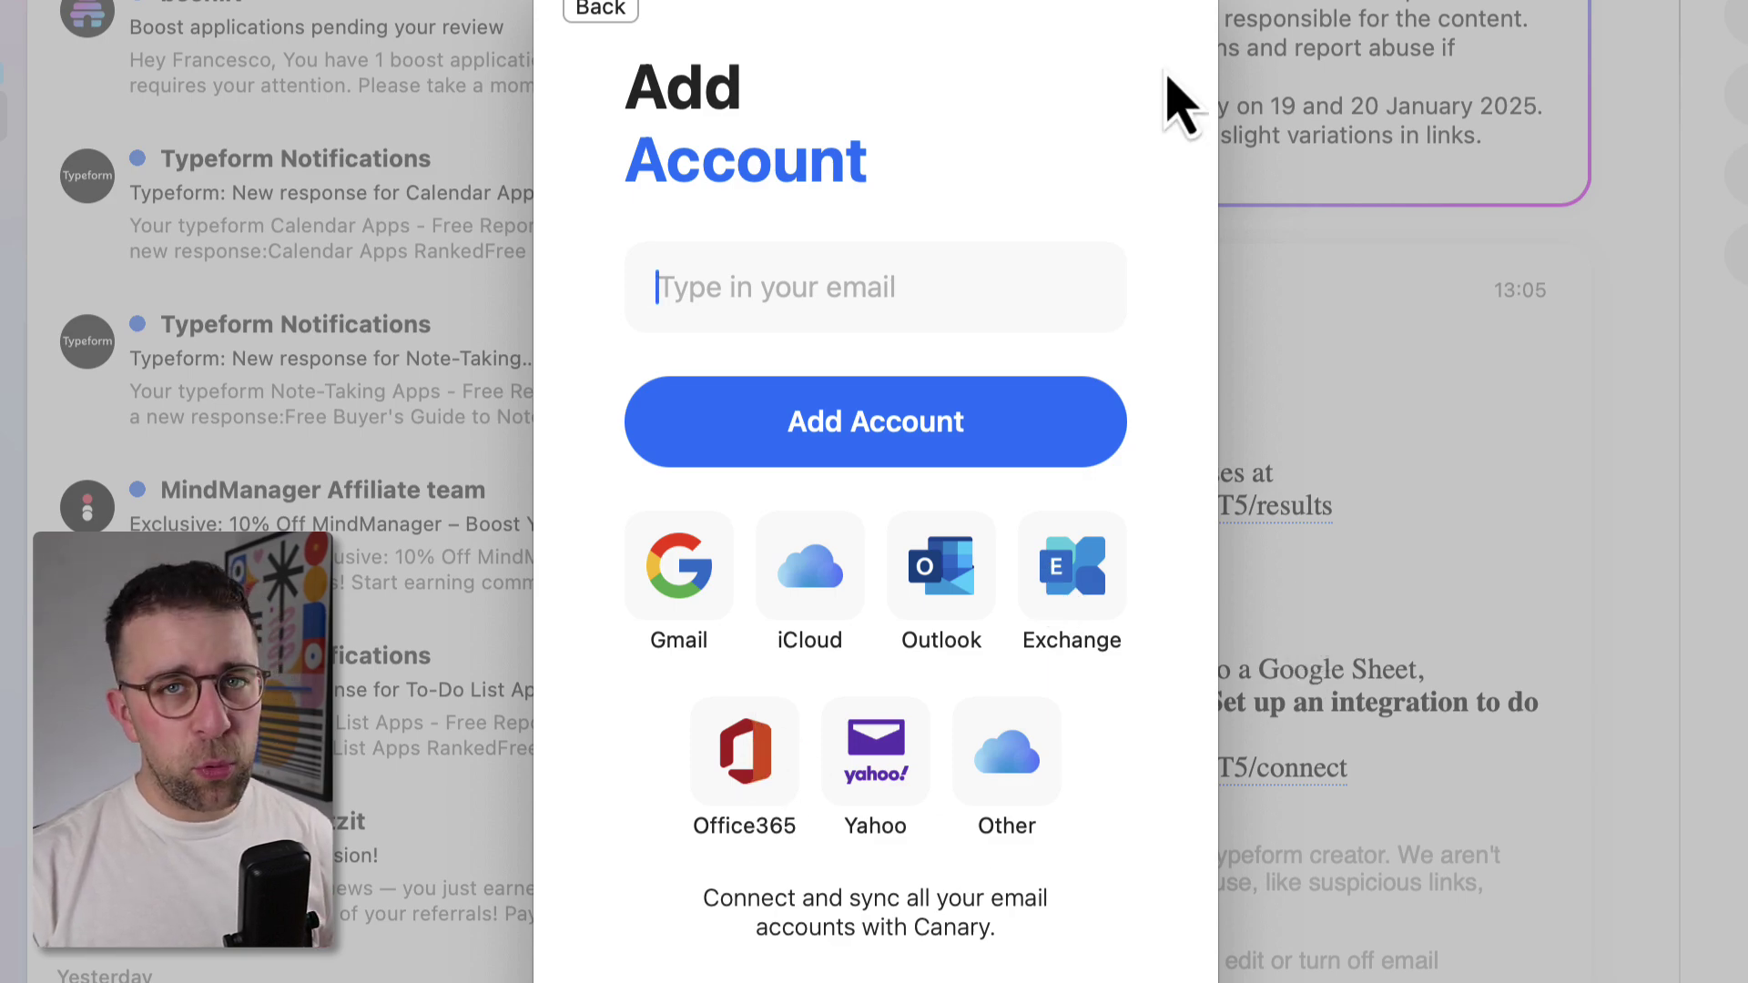
pyautogui.click(596, 11)
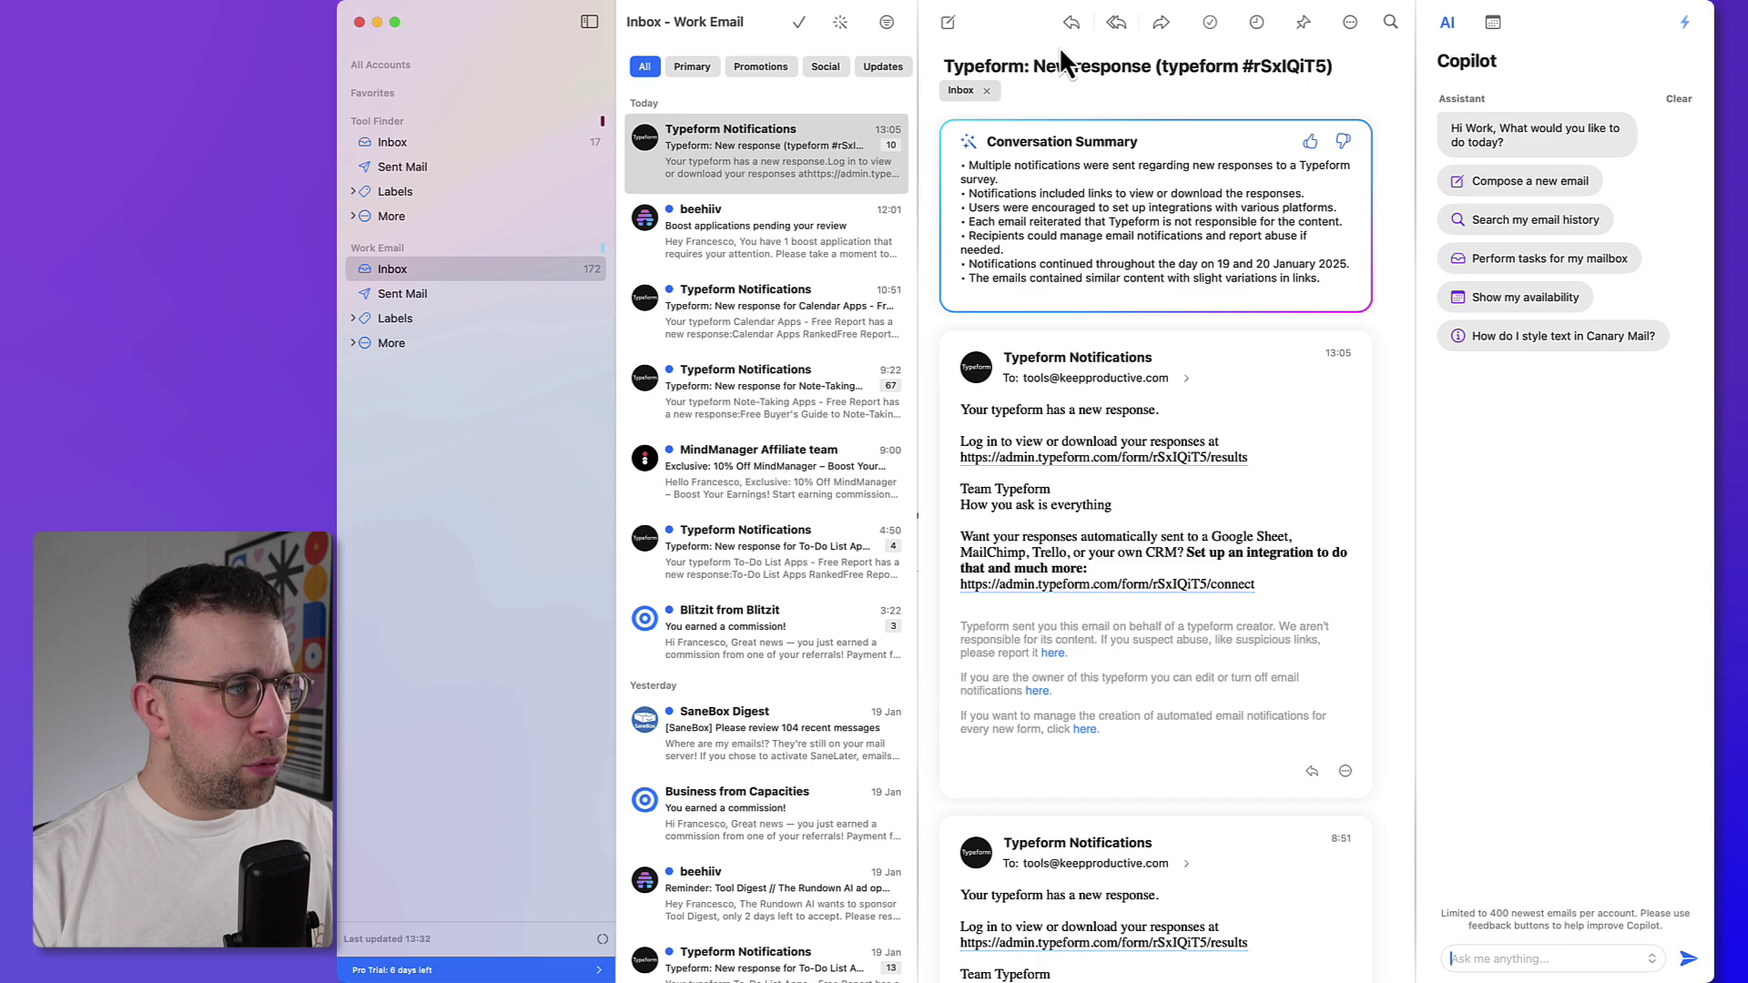
pyautogui.click(1071, 23)
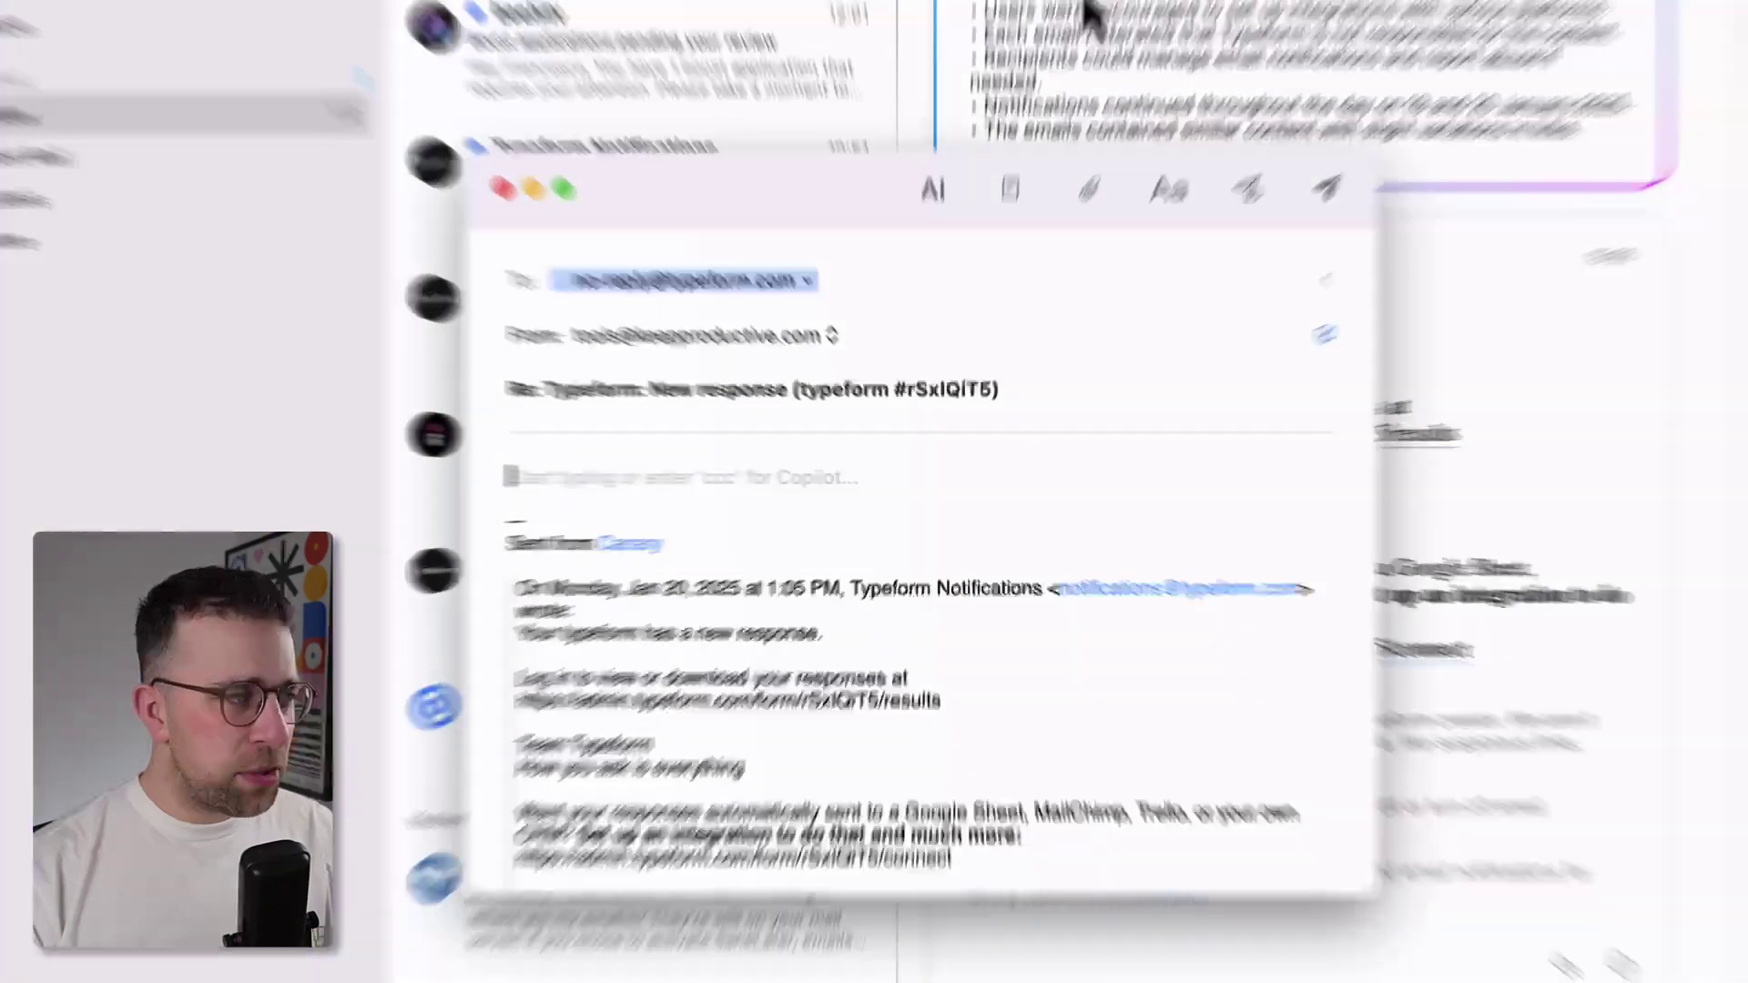
pyautogui.scroll(-5, 955, 456)
pyautogui.scroll(5, 955, 455)
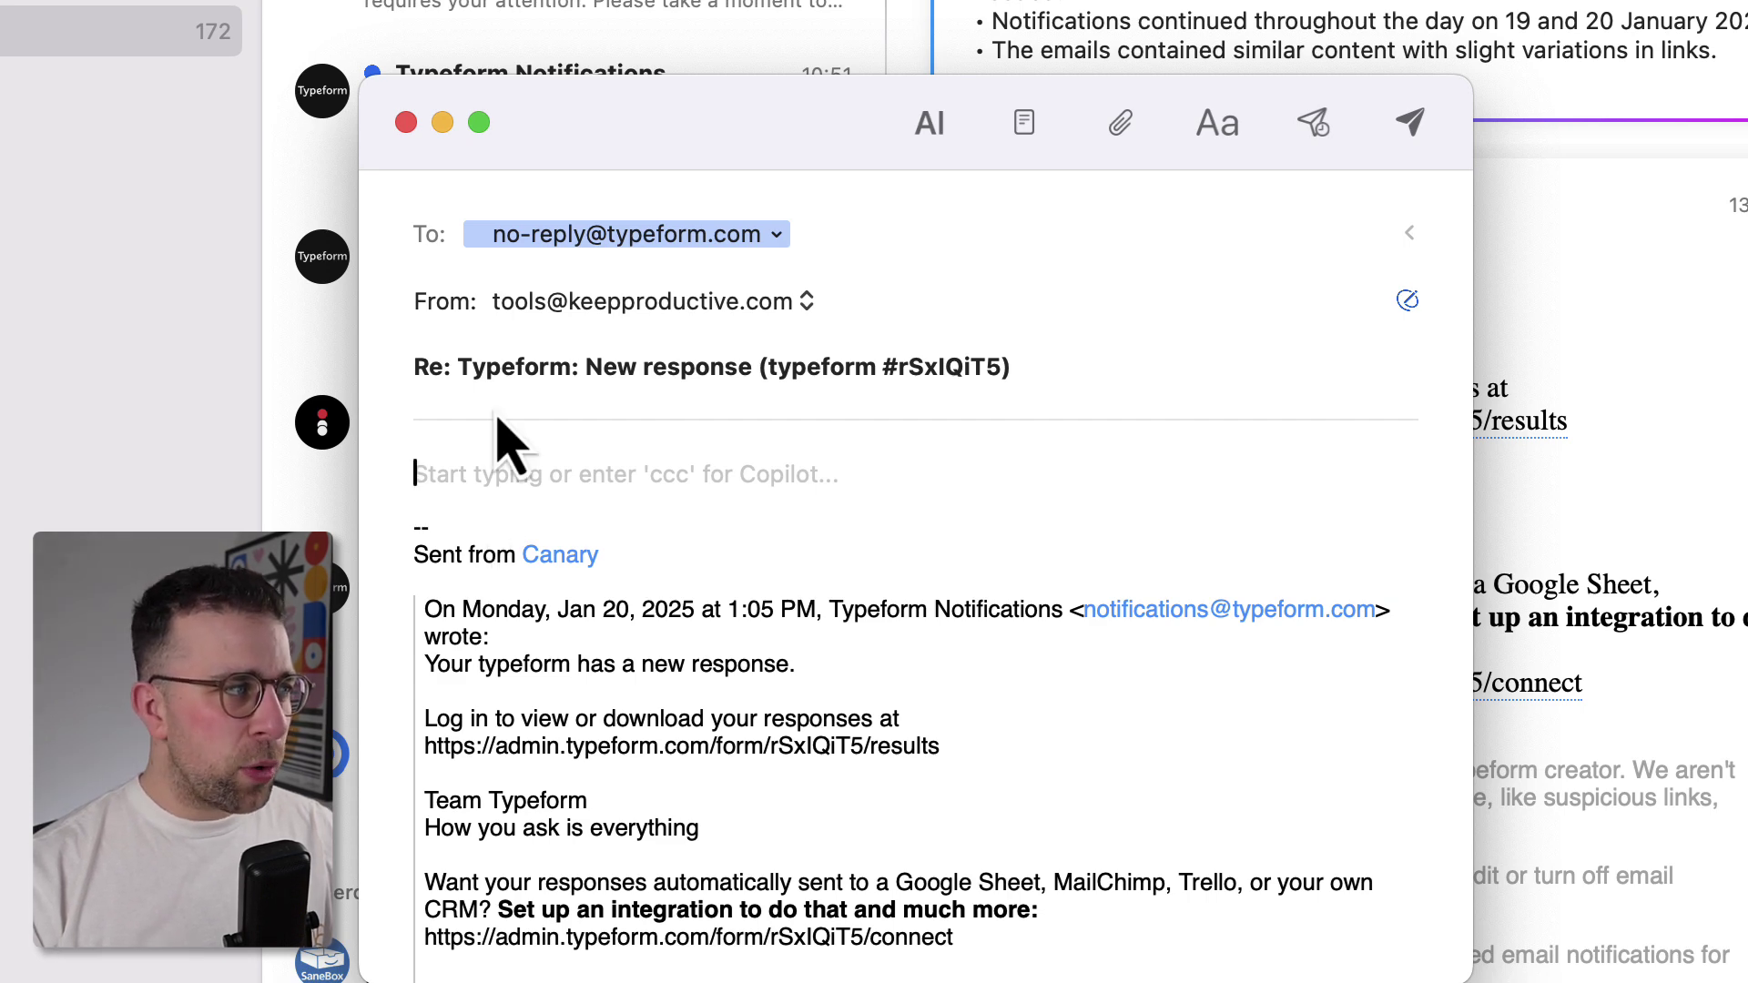
pyautogui.click(406, 123)
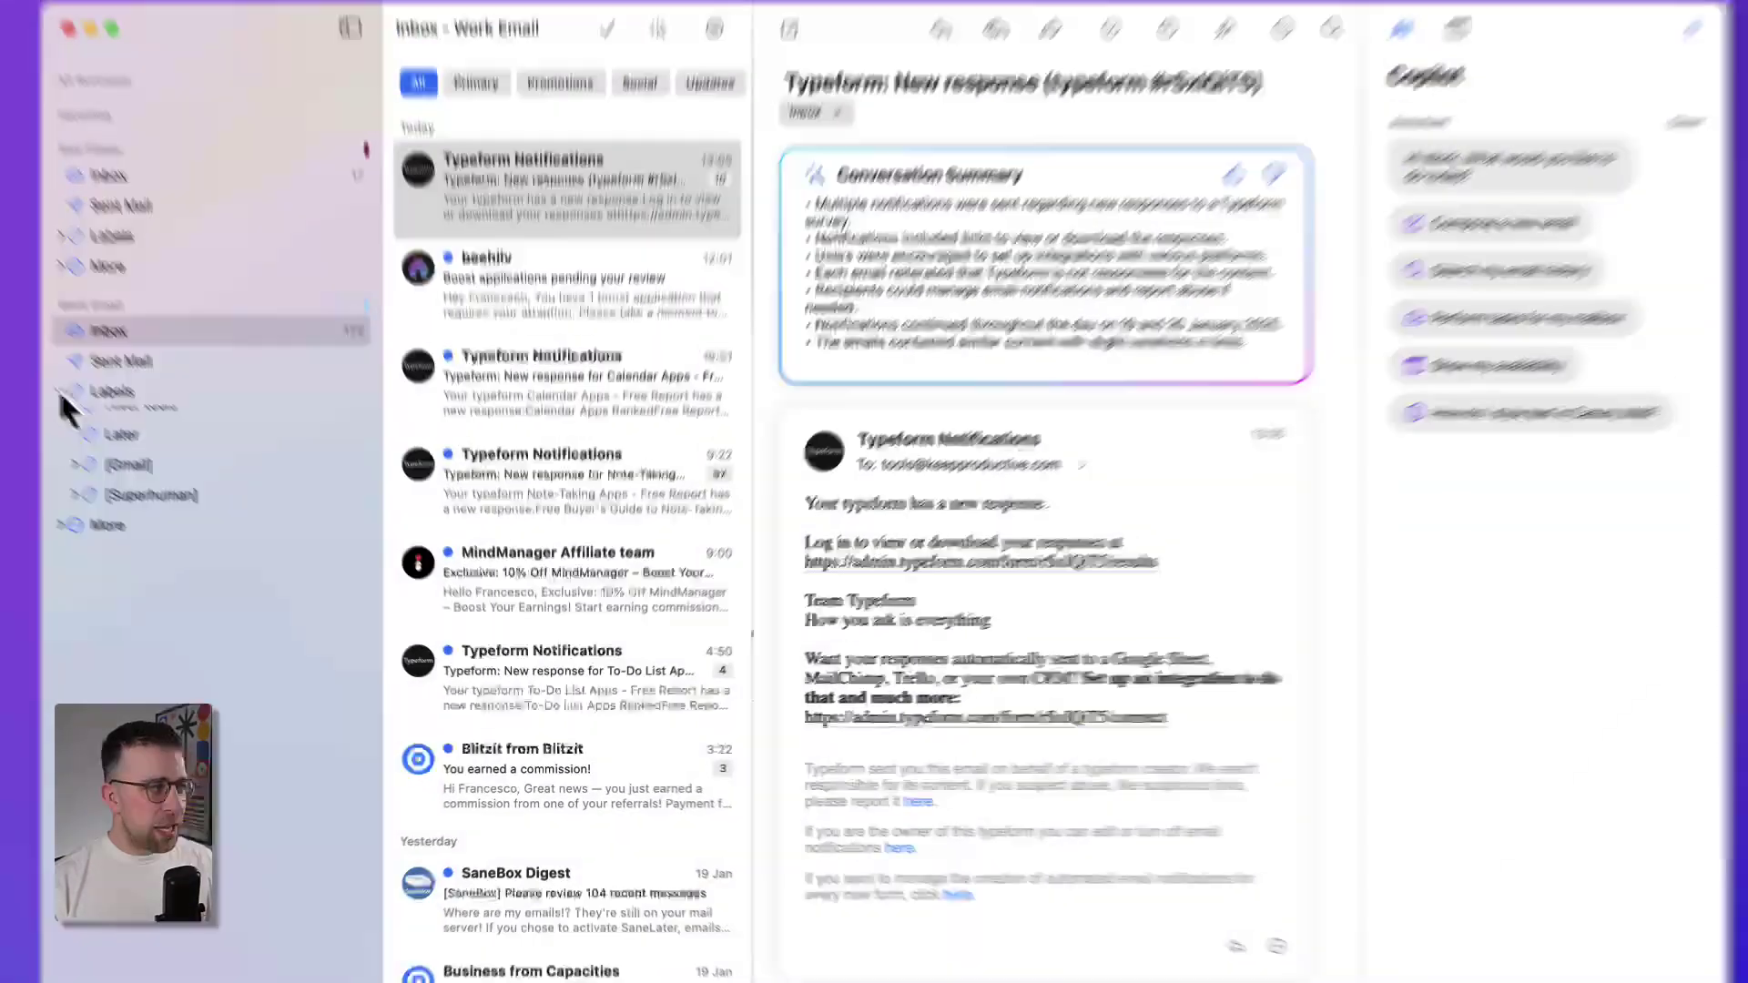
# Step: Collapse Work Email Labels, expand More, and browse the Typeform email's Label and Move submenus
pyautogui.click(60, 392)
pyautogui.click(59, 419)
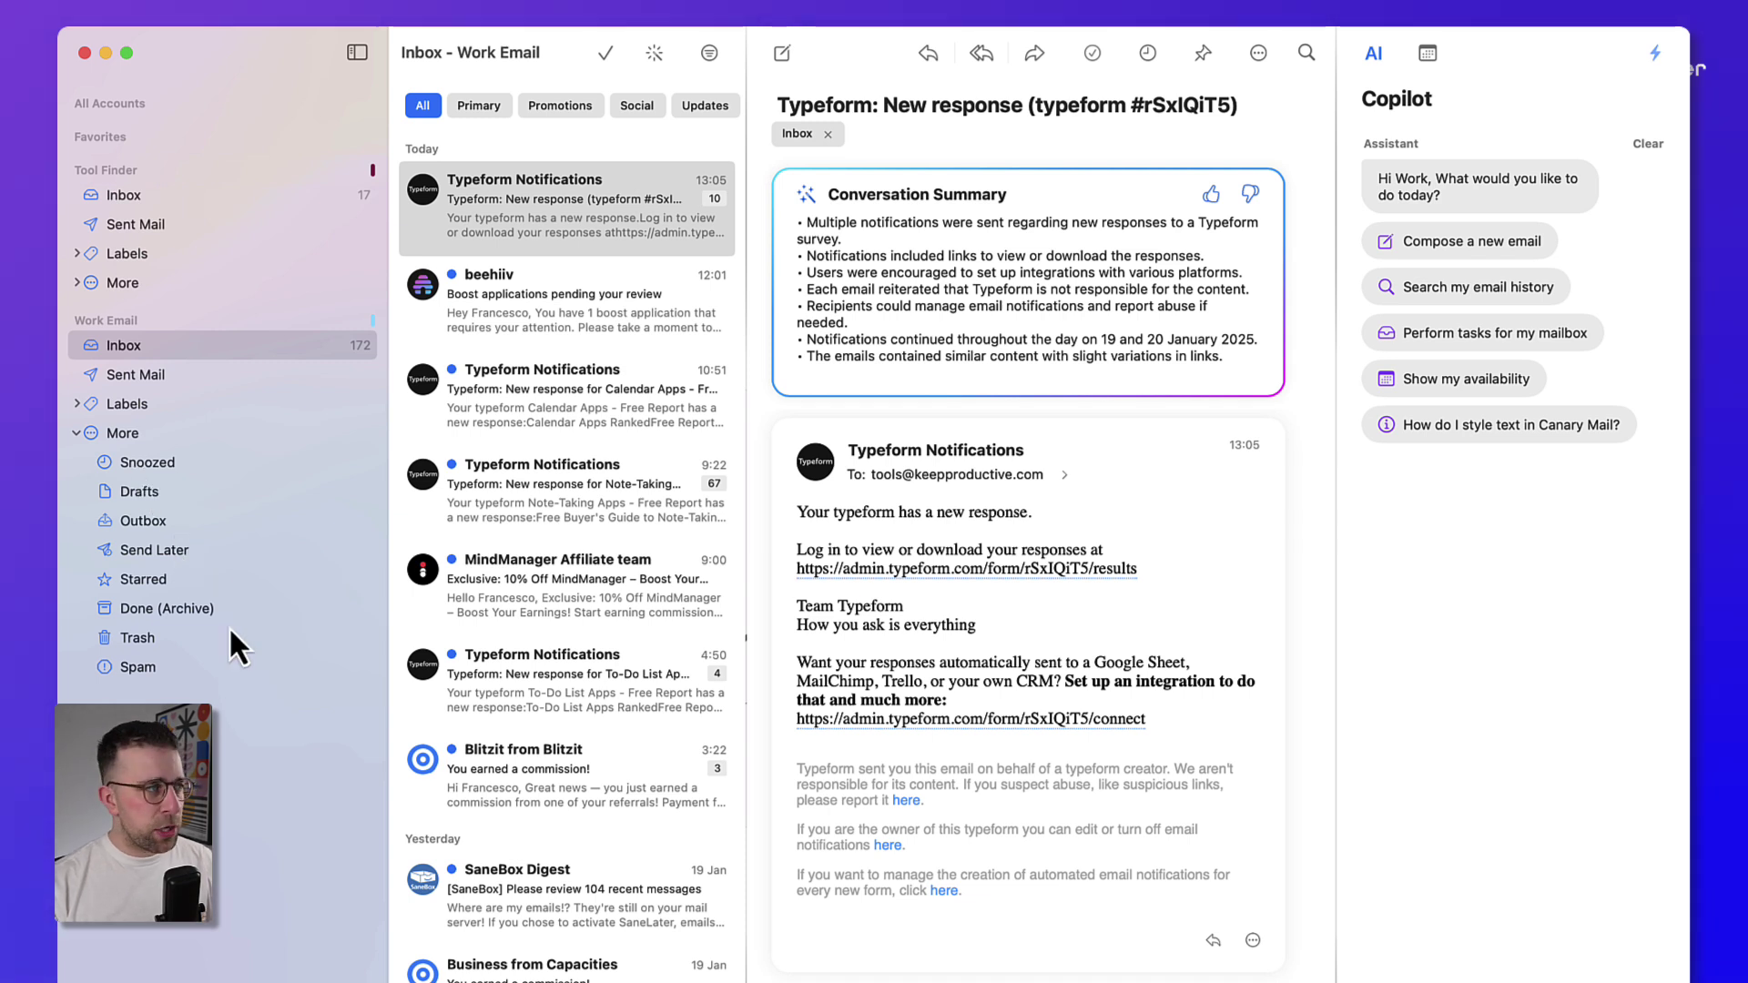
pyautogui.rightClick(582, 221)
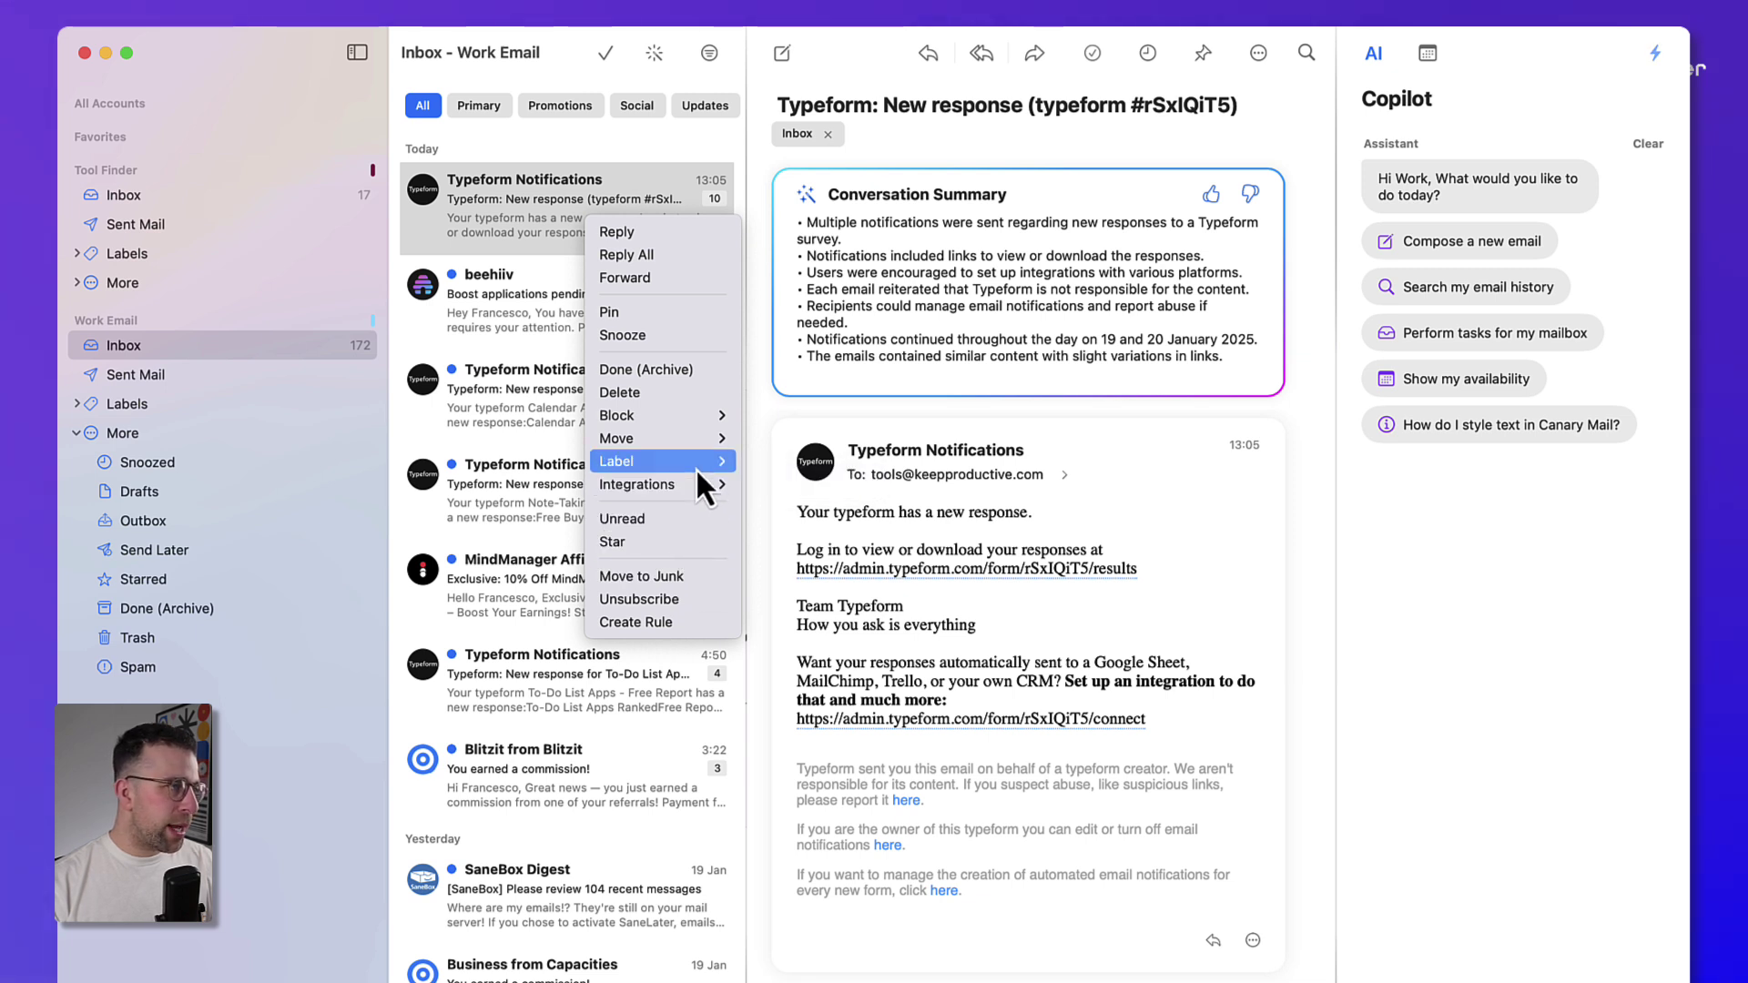
pyautogui.moveTo(695, 445)
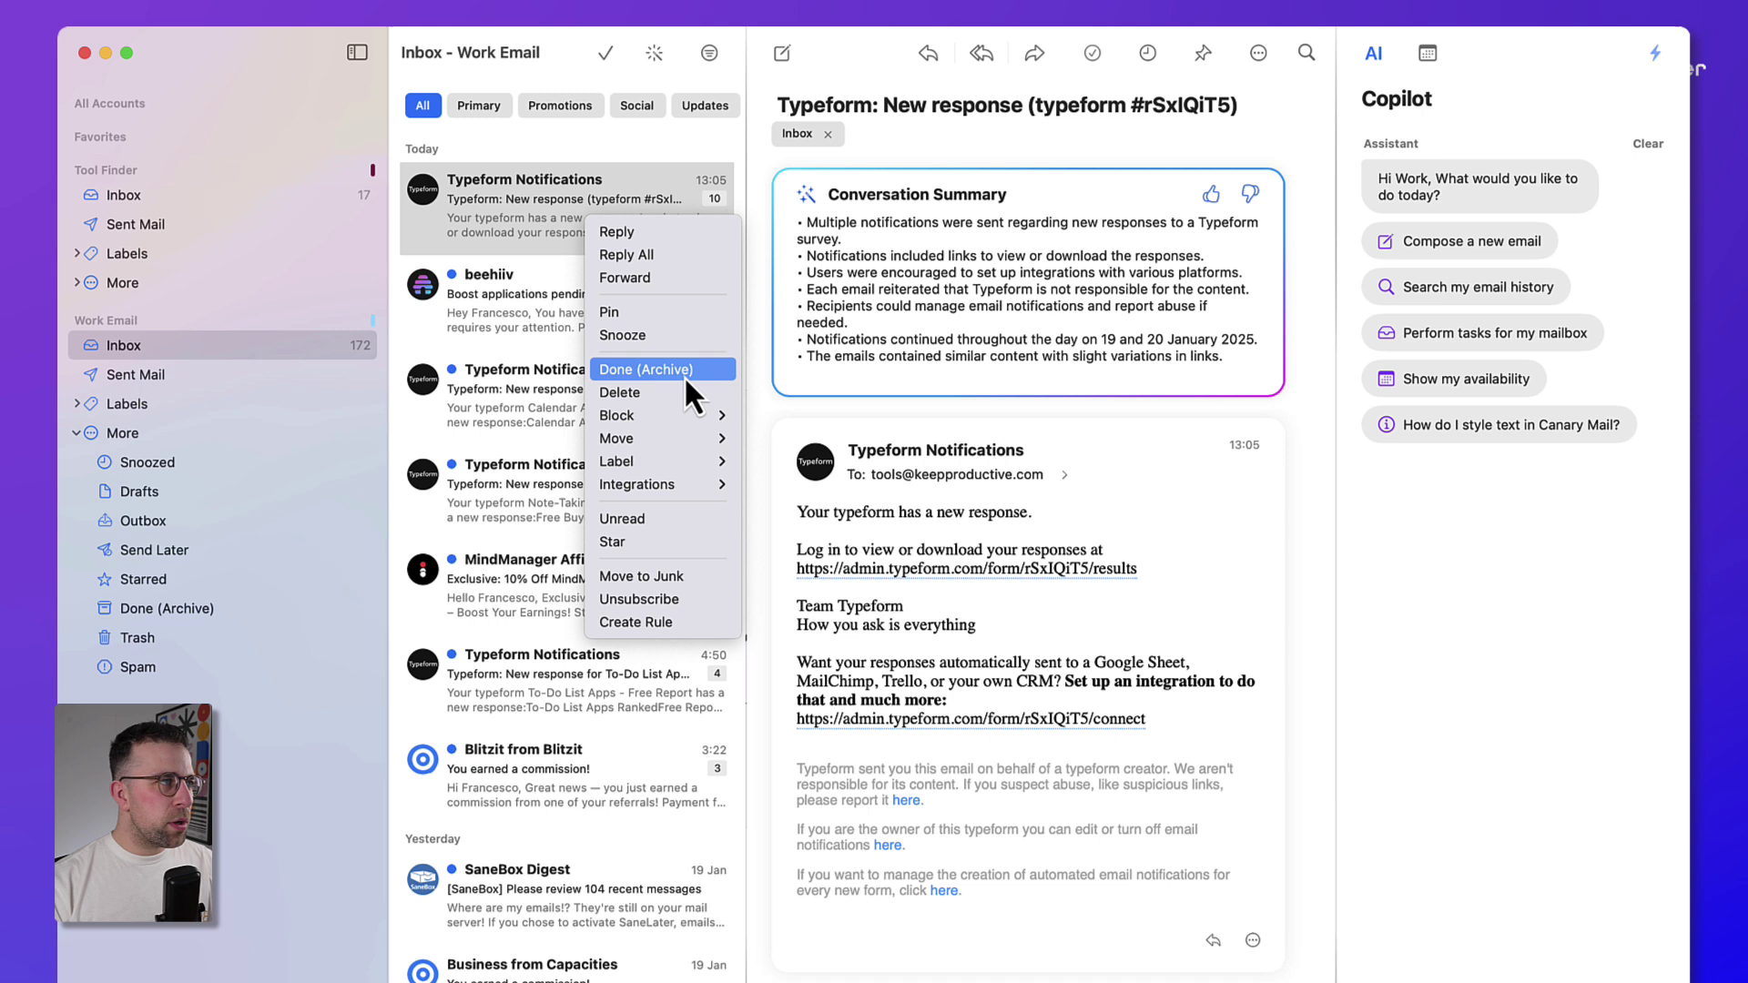
# Step: Preview the Bulk Cleaner's unimportant-email selection, cancel it, and reopen the latest Typeform notification
pyautogui.click(591, 145)
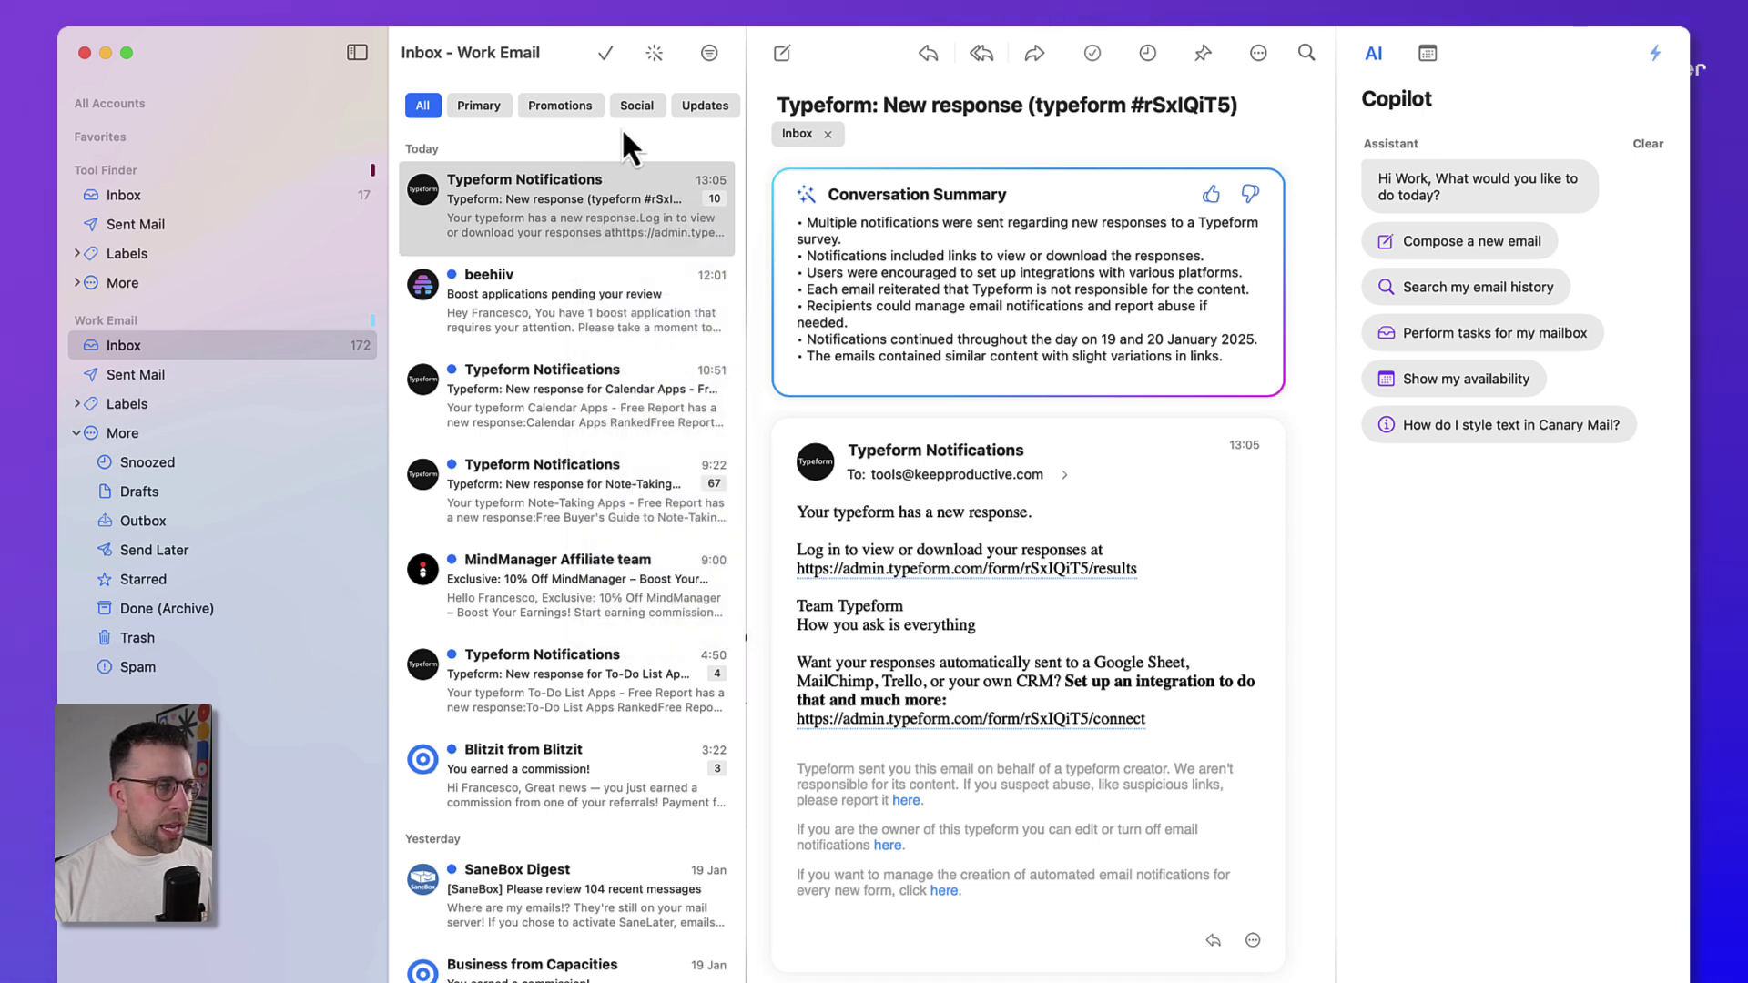
pyautogui.click(654, 55)
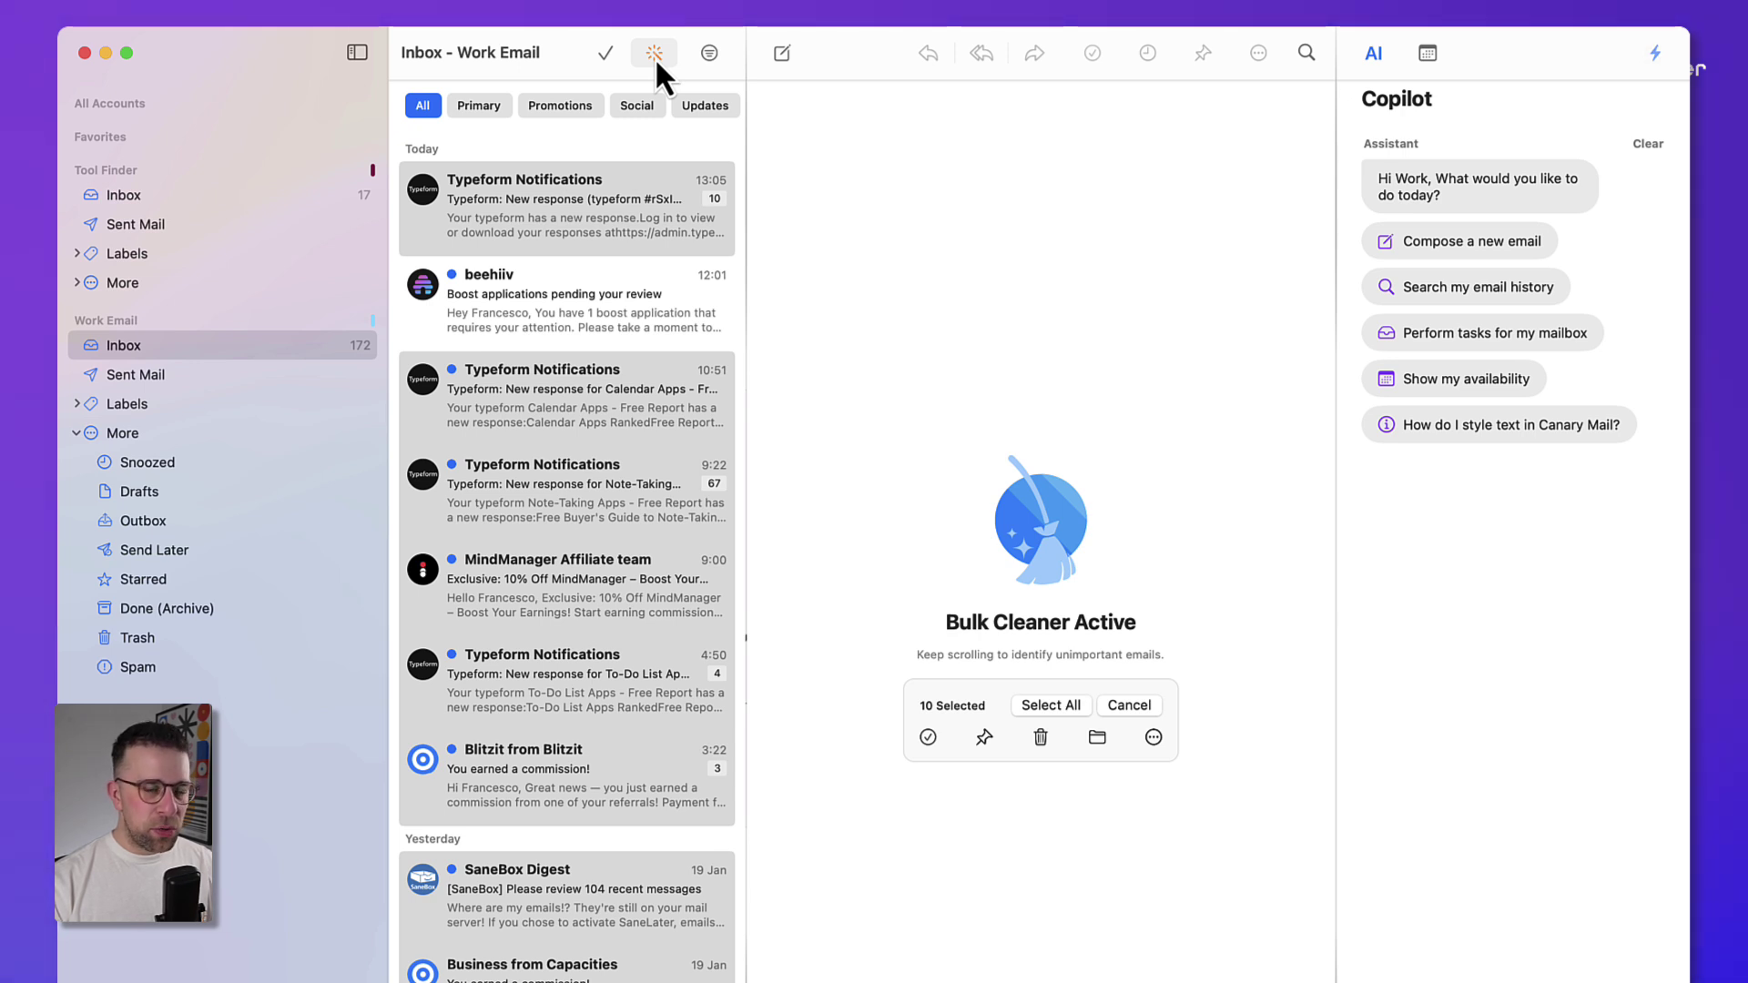
pyautogui.click(1034, 711)
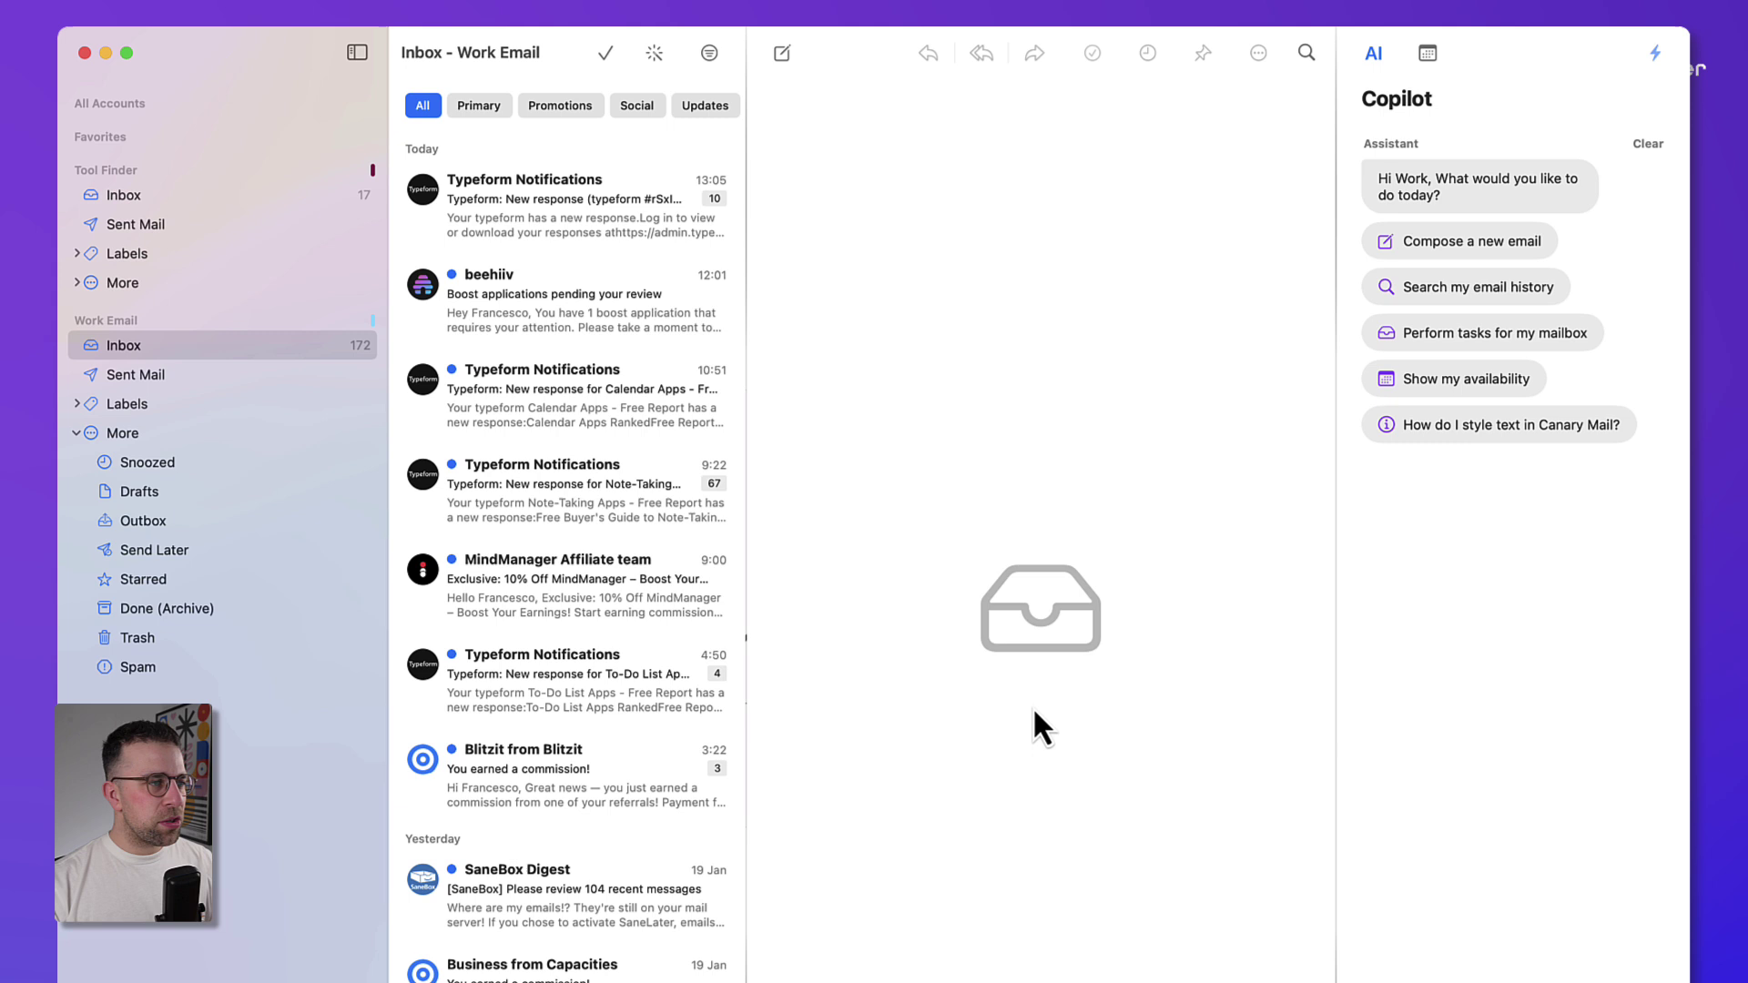
pyautogui.click(613, 222)
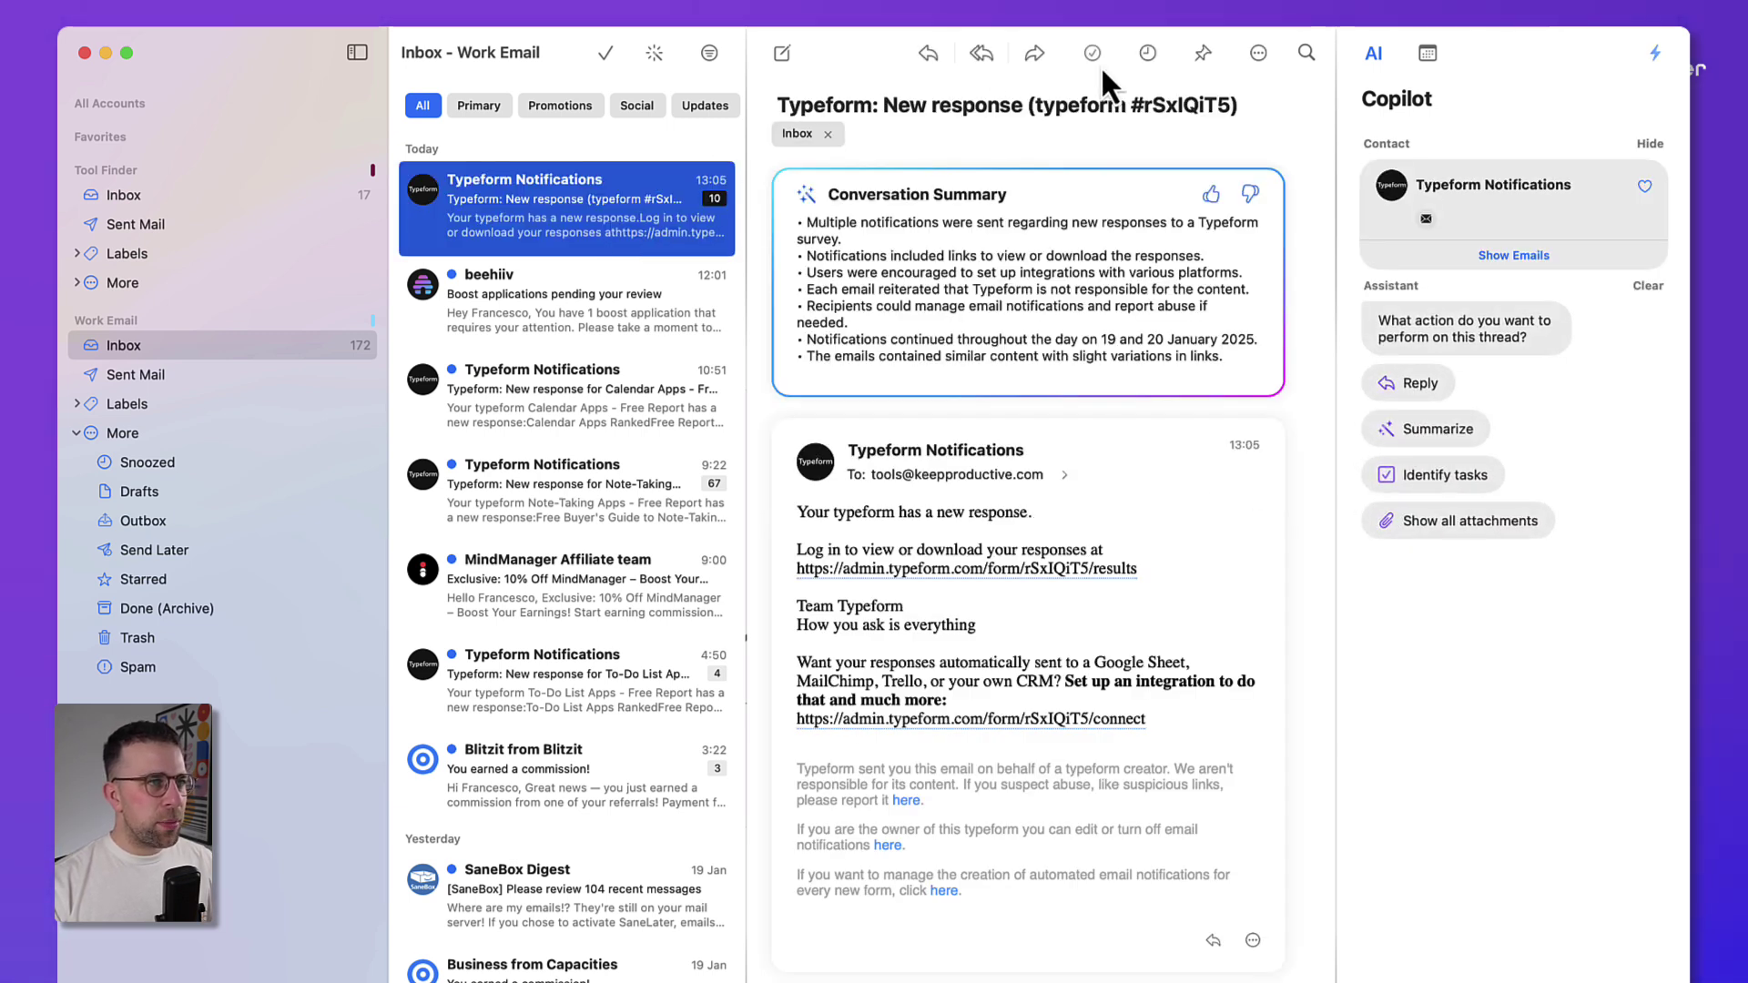
# Step: Snooze the Typeform notification email until Tomorrow
pyautogui.click(1255, 53)
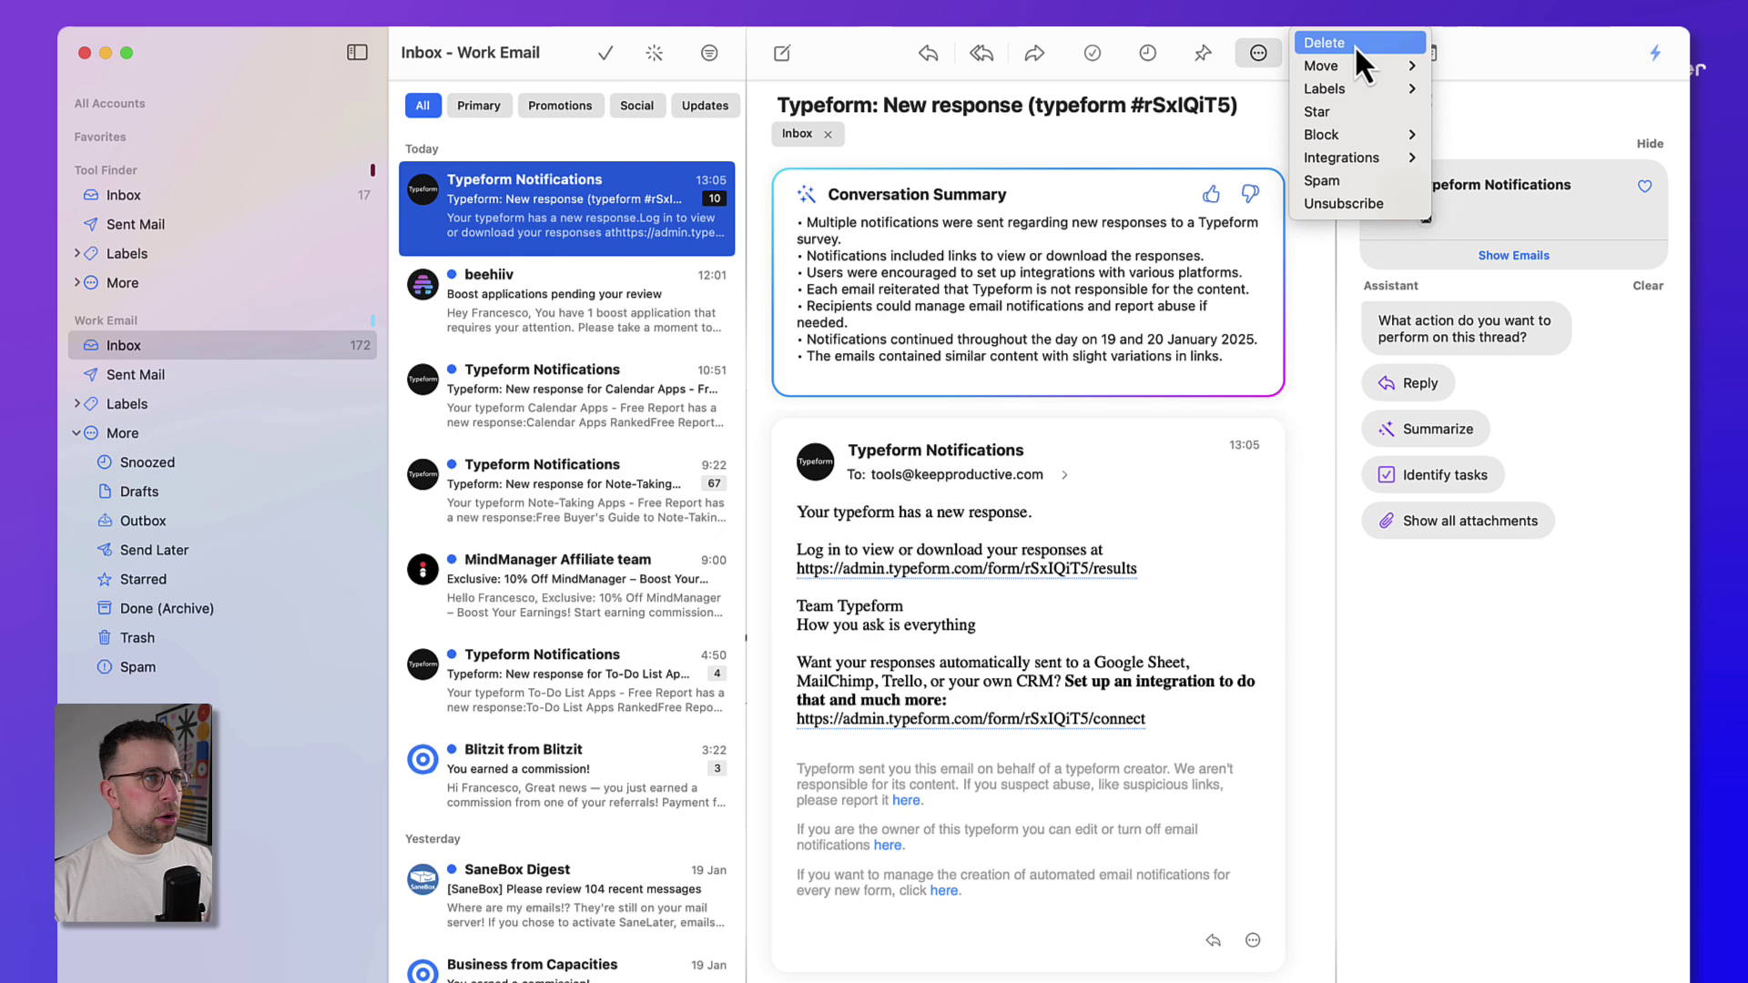
pyautogui.click(1147, 60)
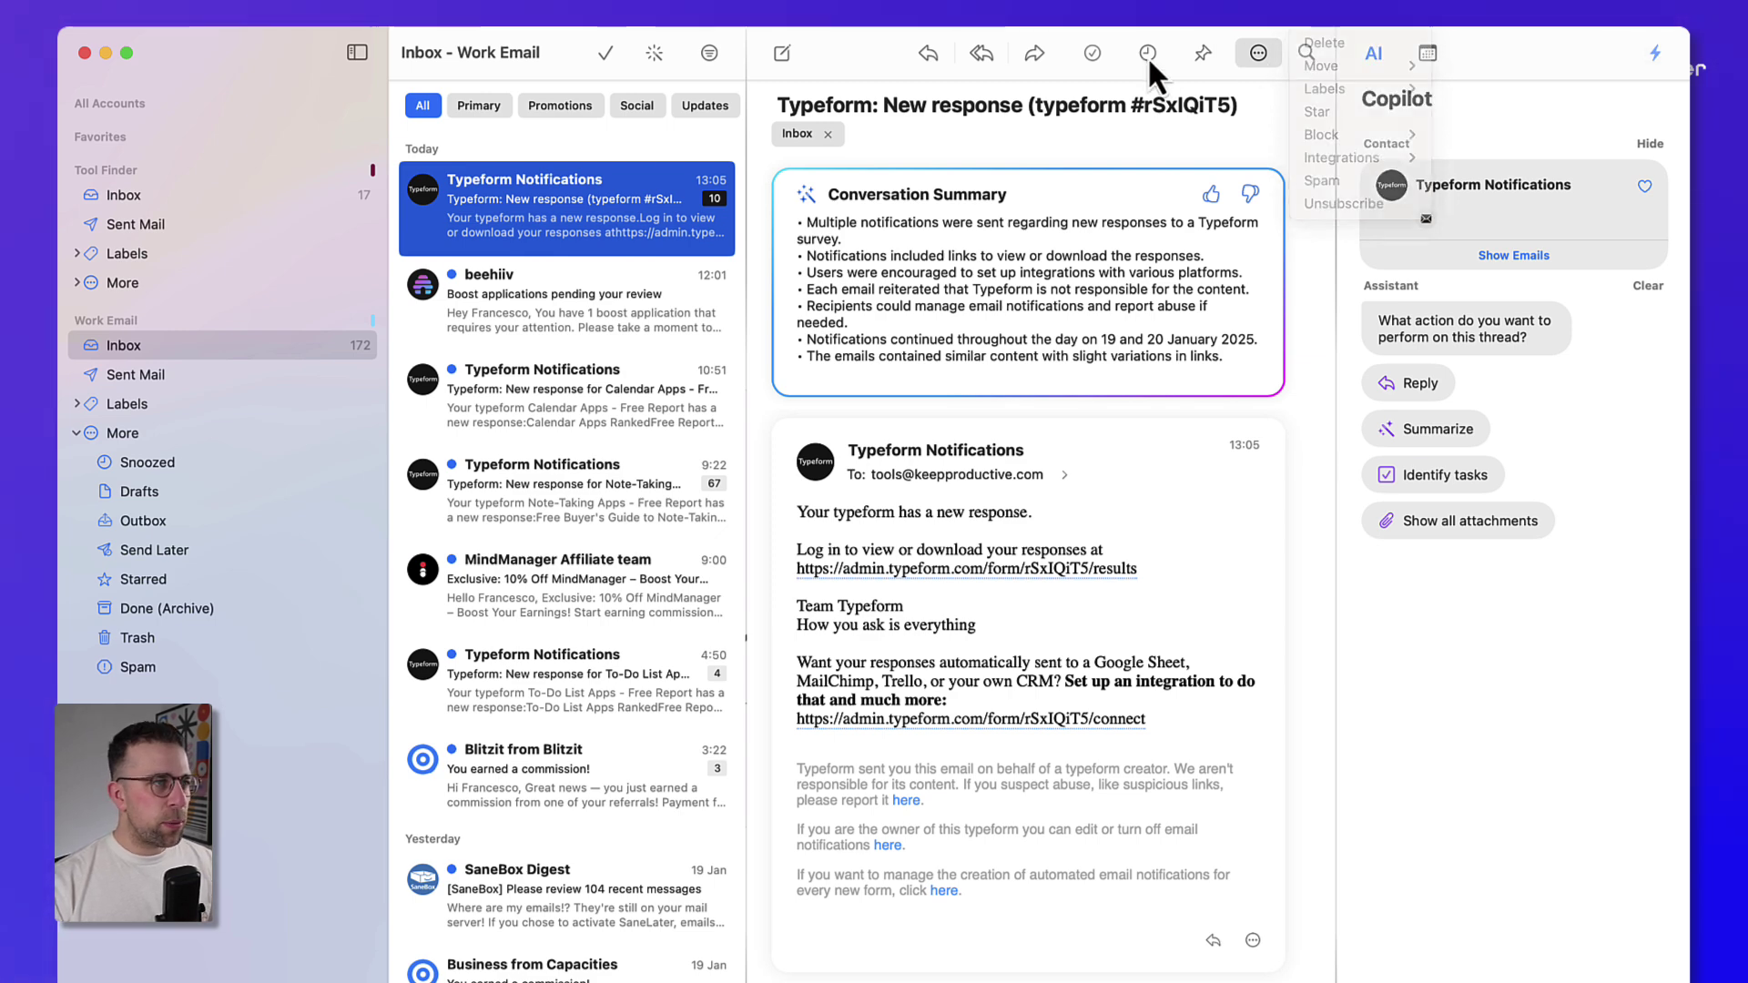
pyautogui.click(1129, 56)
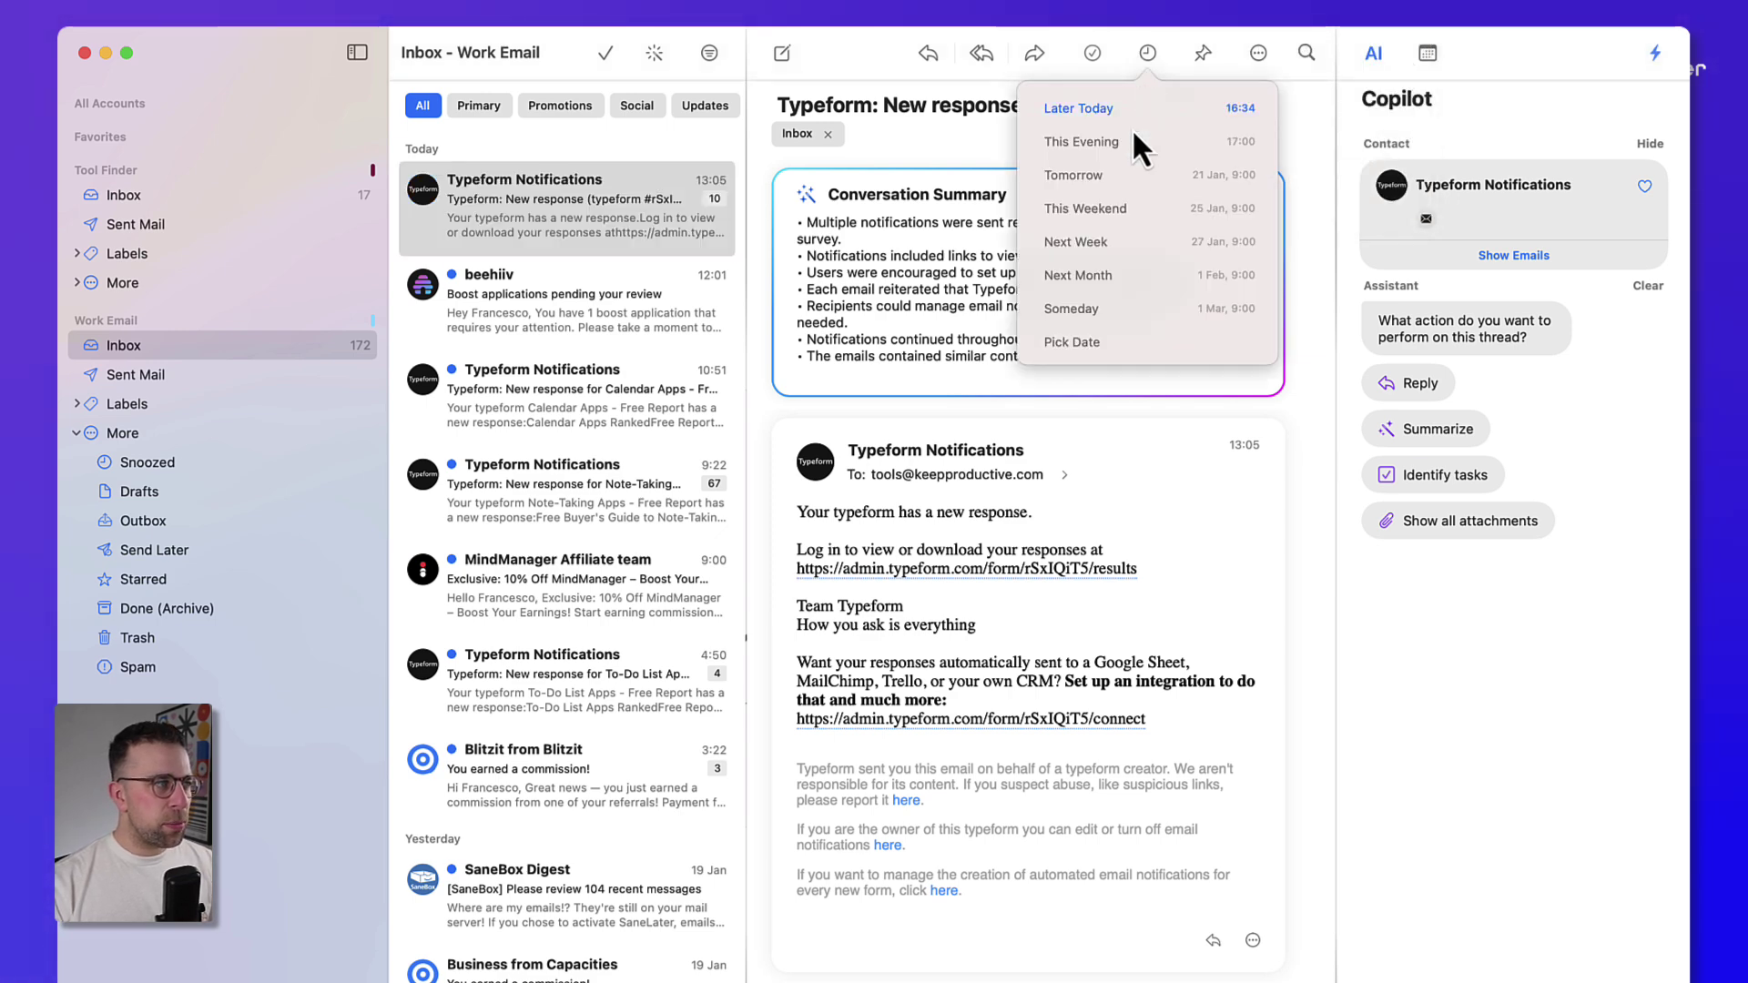
pyautogui.click(1117, 177)
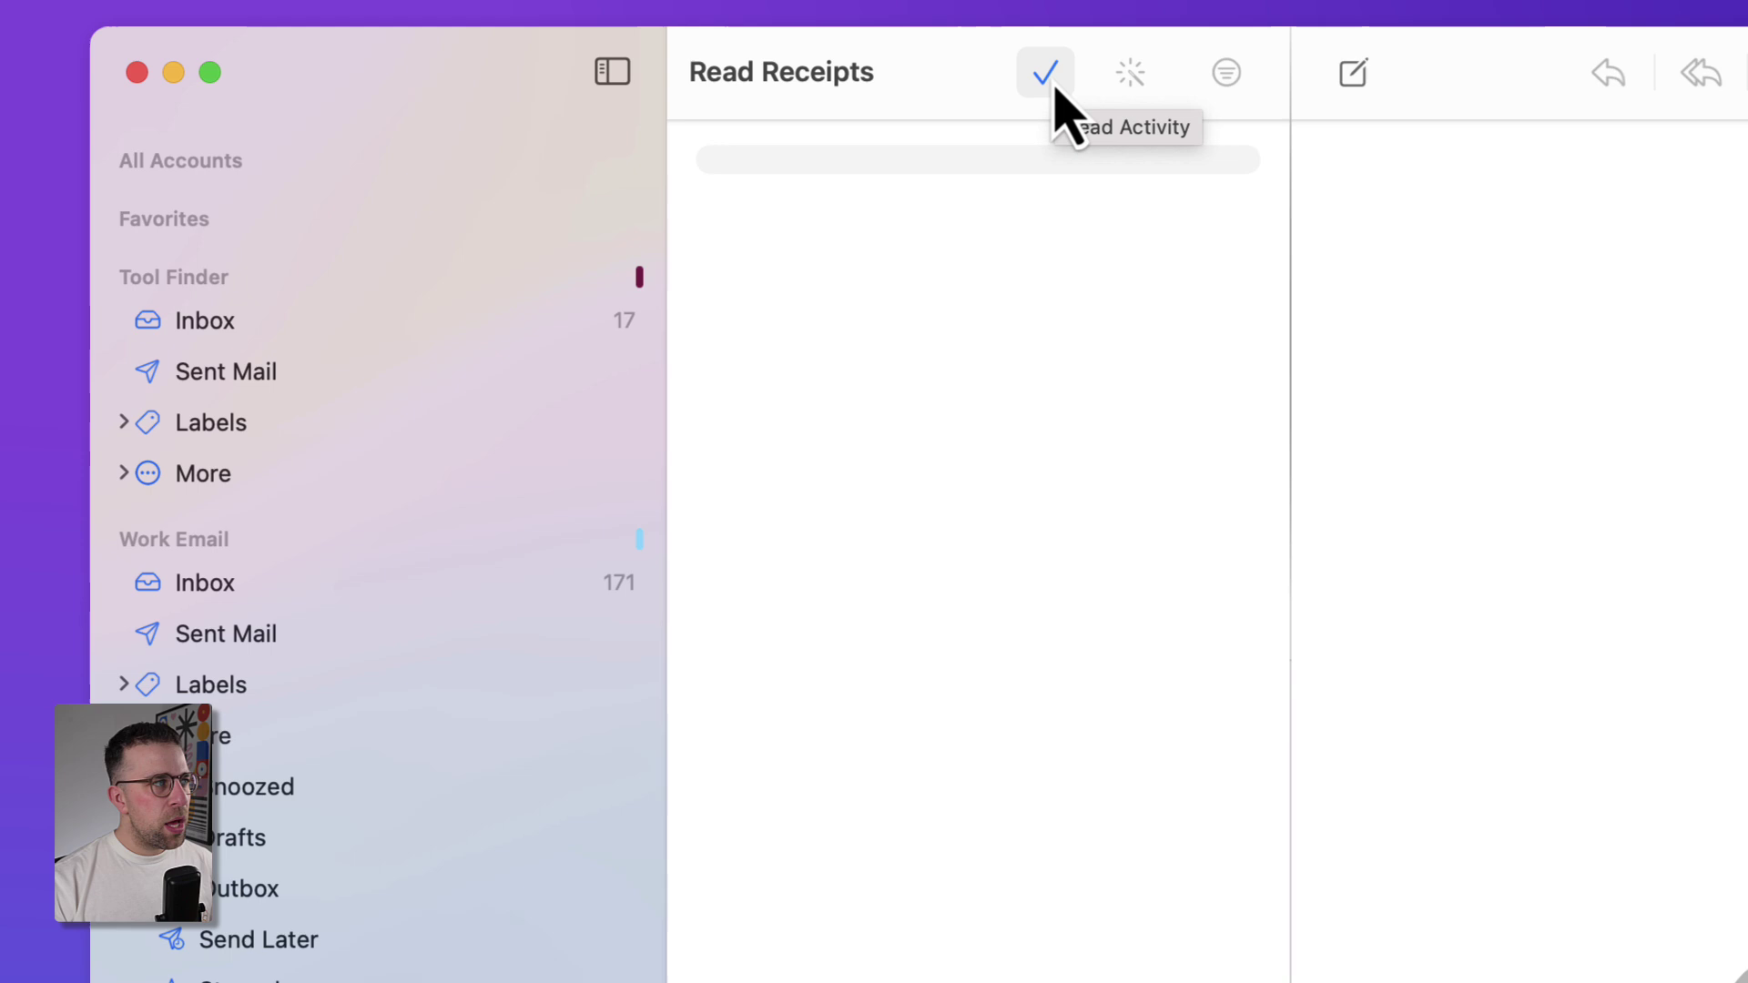
# Step: Leave Read Receipts, glance at the inbox filters, and open the beehiiv boost-applications email
pyautogui.click(1054, 86)
pyautogui.click(1225, 82)
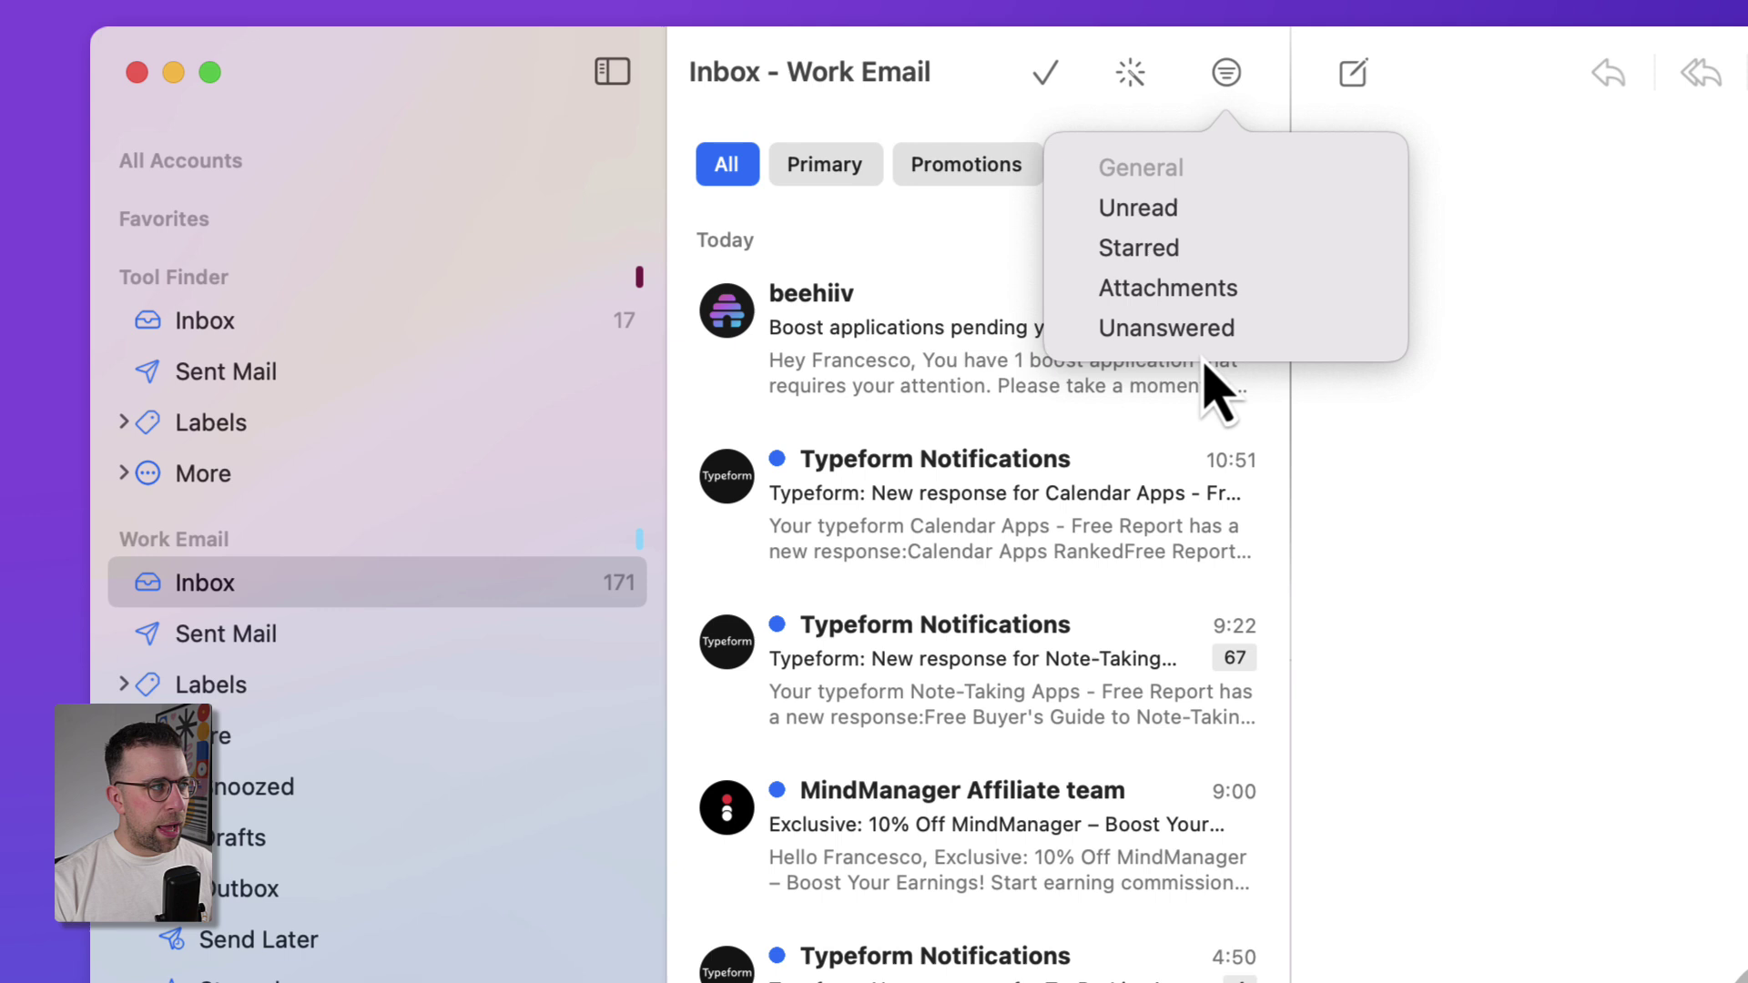
pyautogui.click(1549, 285)
pyautogui.click(1048, 324)
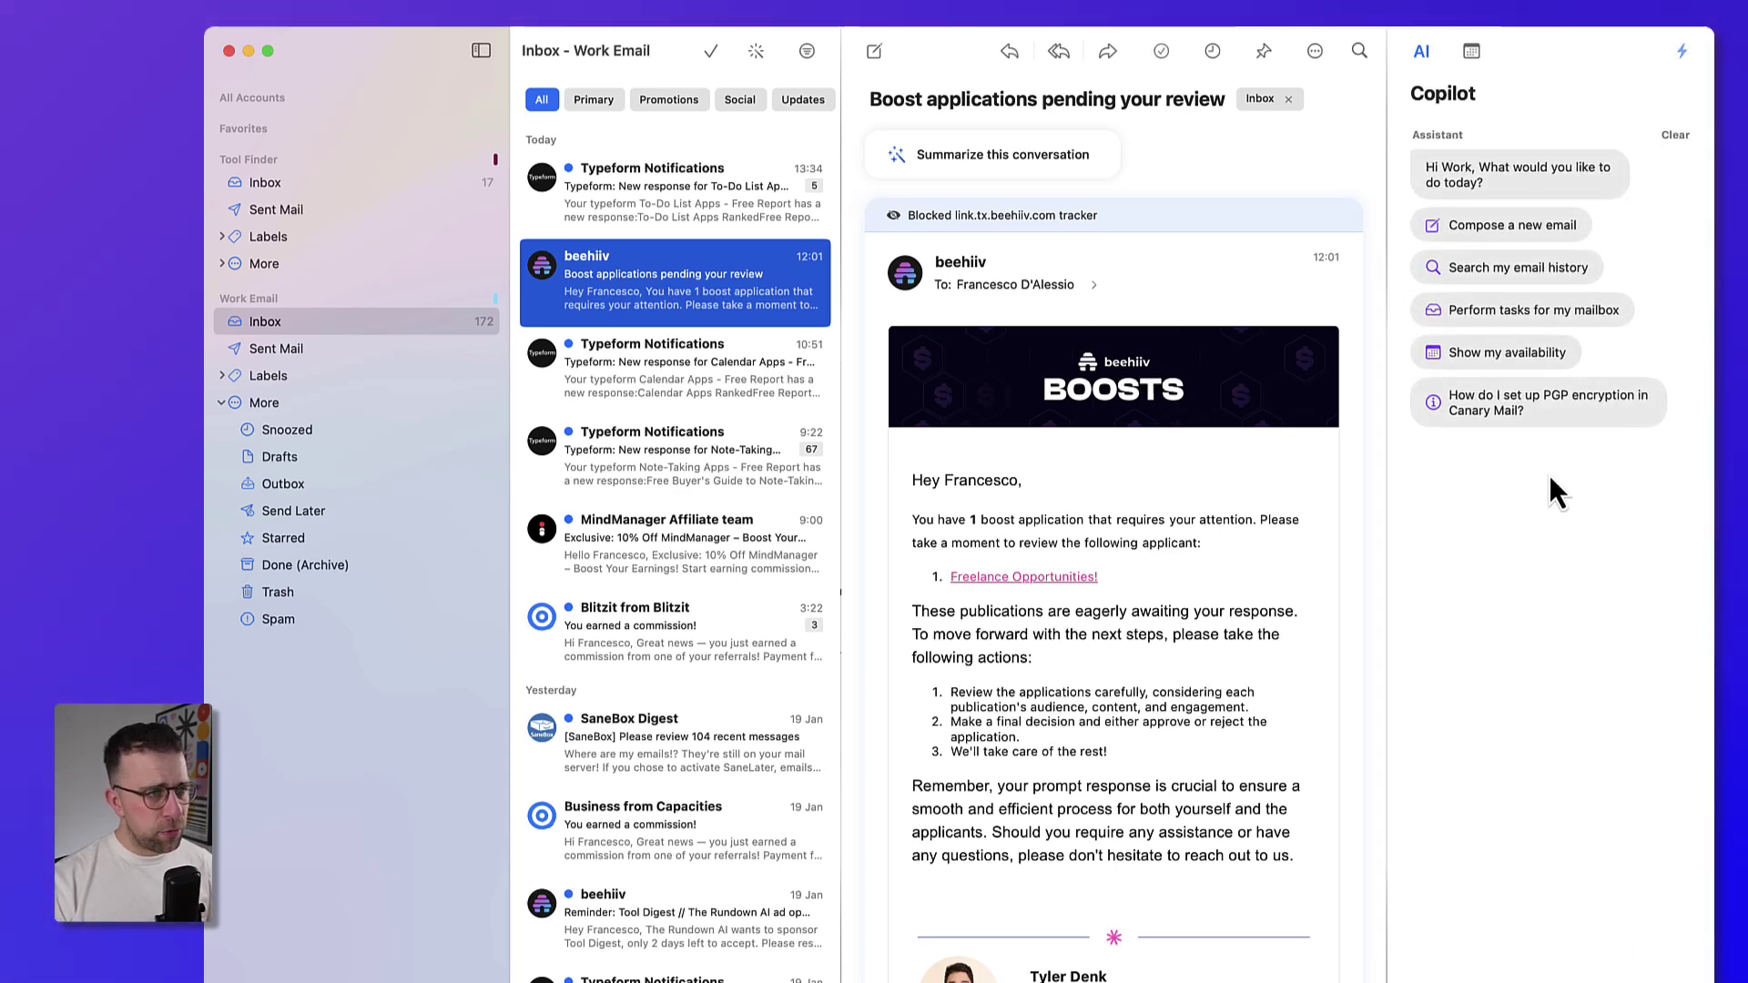
# Step: Ask Copilot 'Show my availability for Monday 20th' and check the listed free time slots
pyautogui.click(1529, 360)
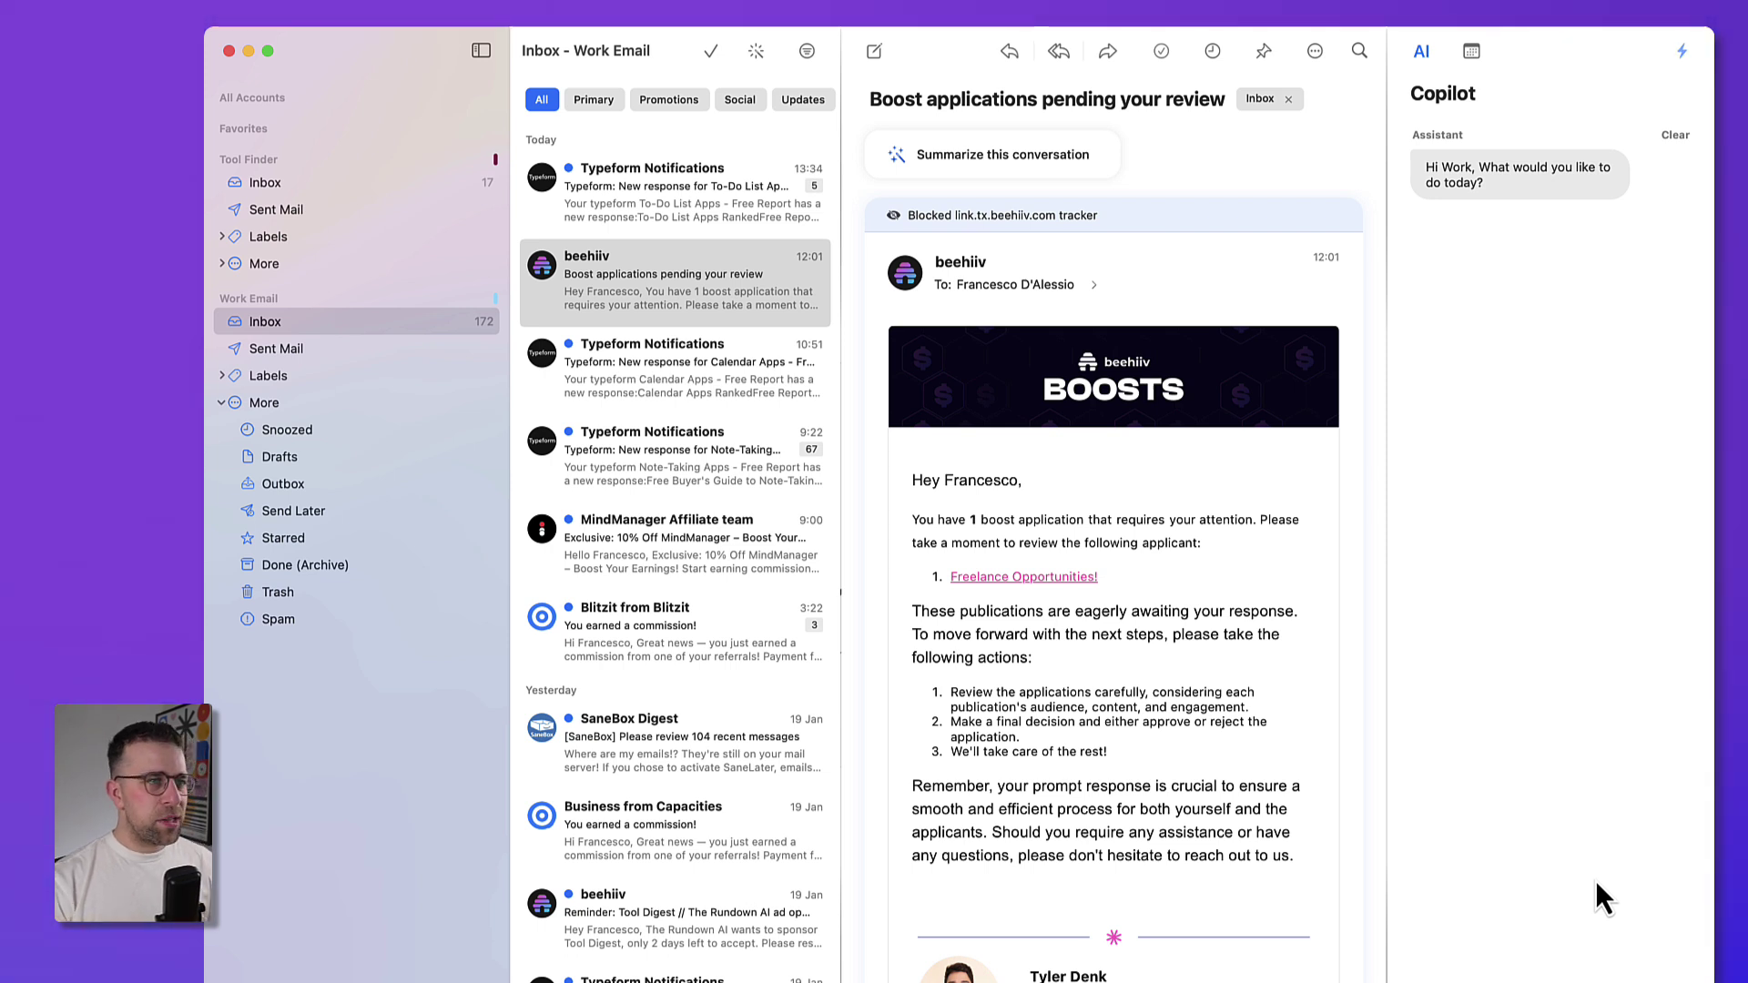
pyautogui.press('Return')
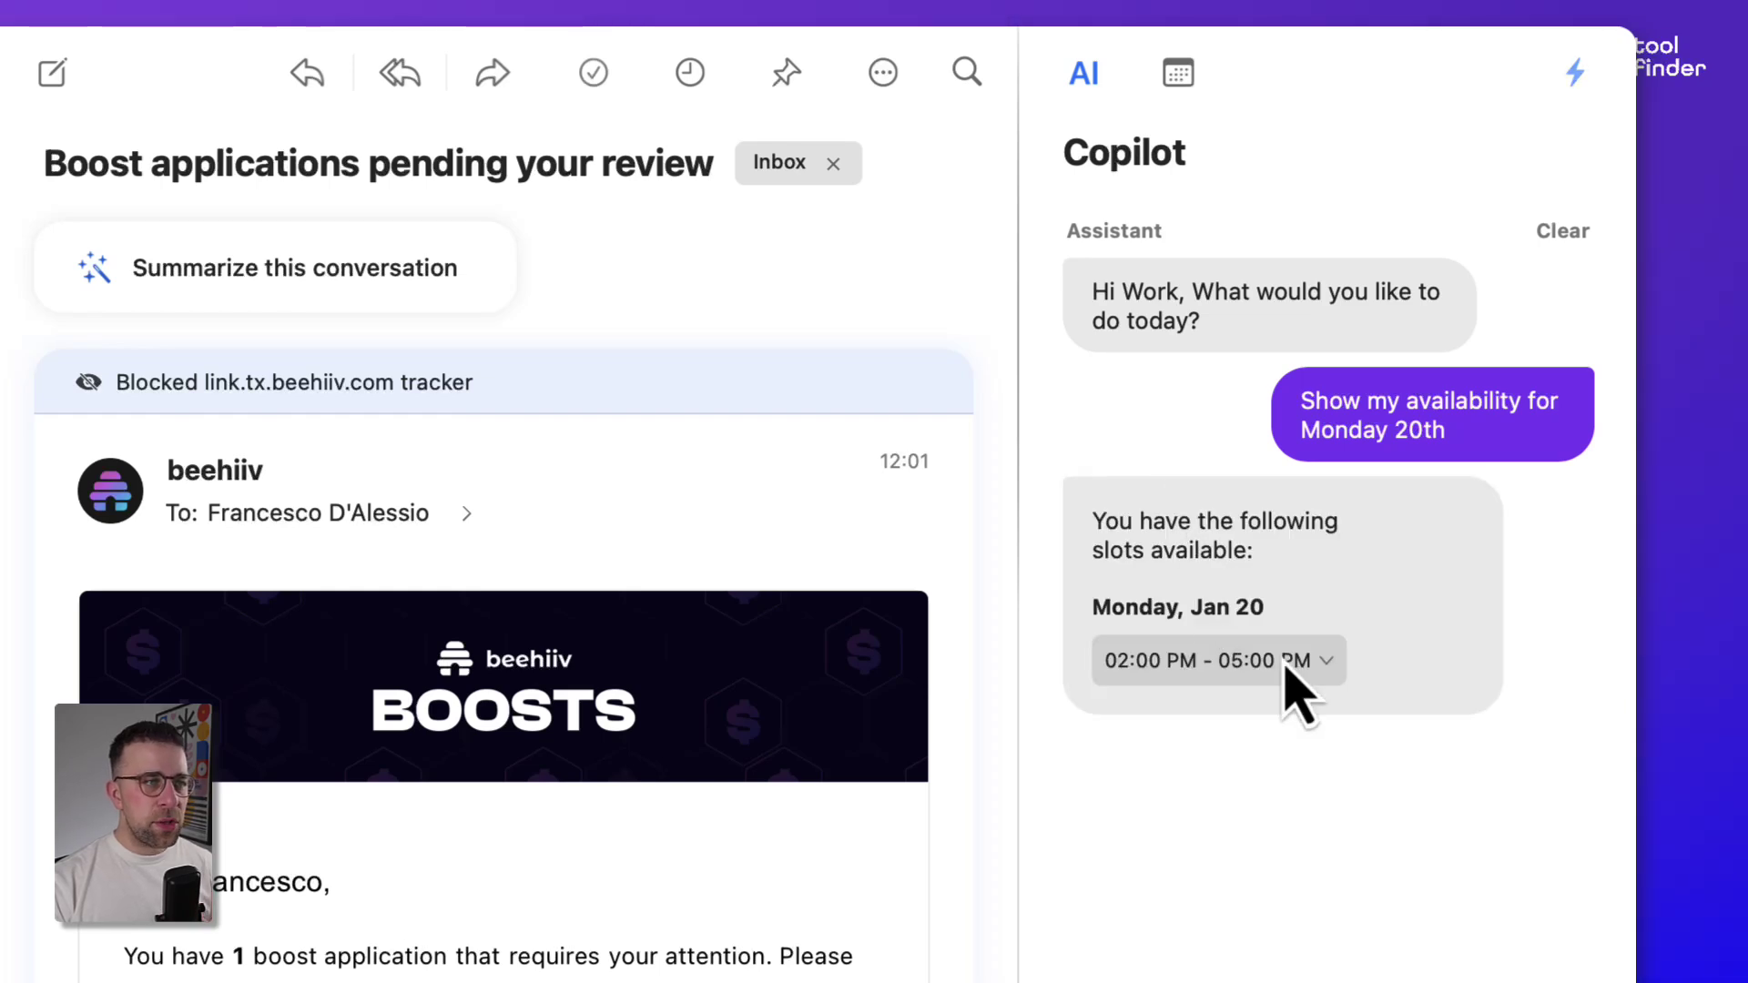
pyautogui.click(1329, 690)
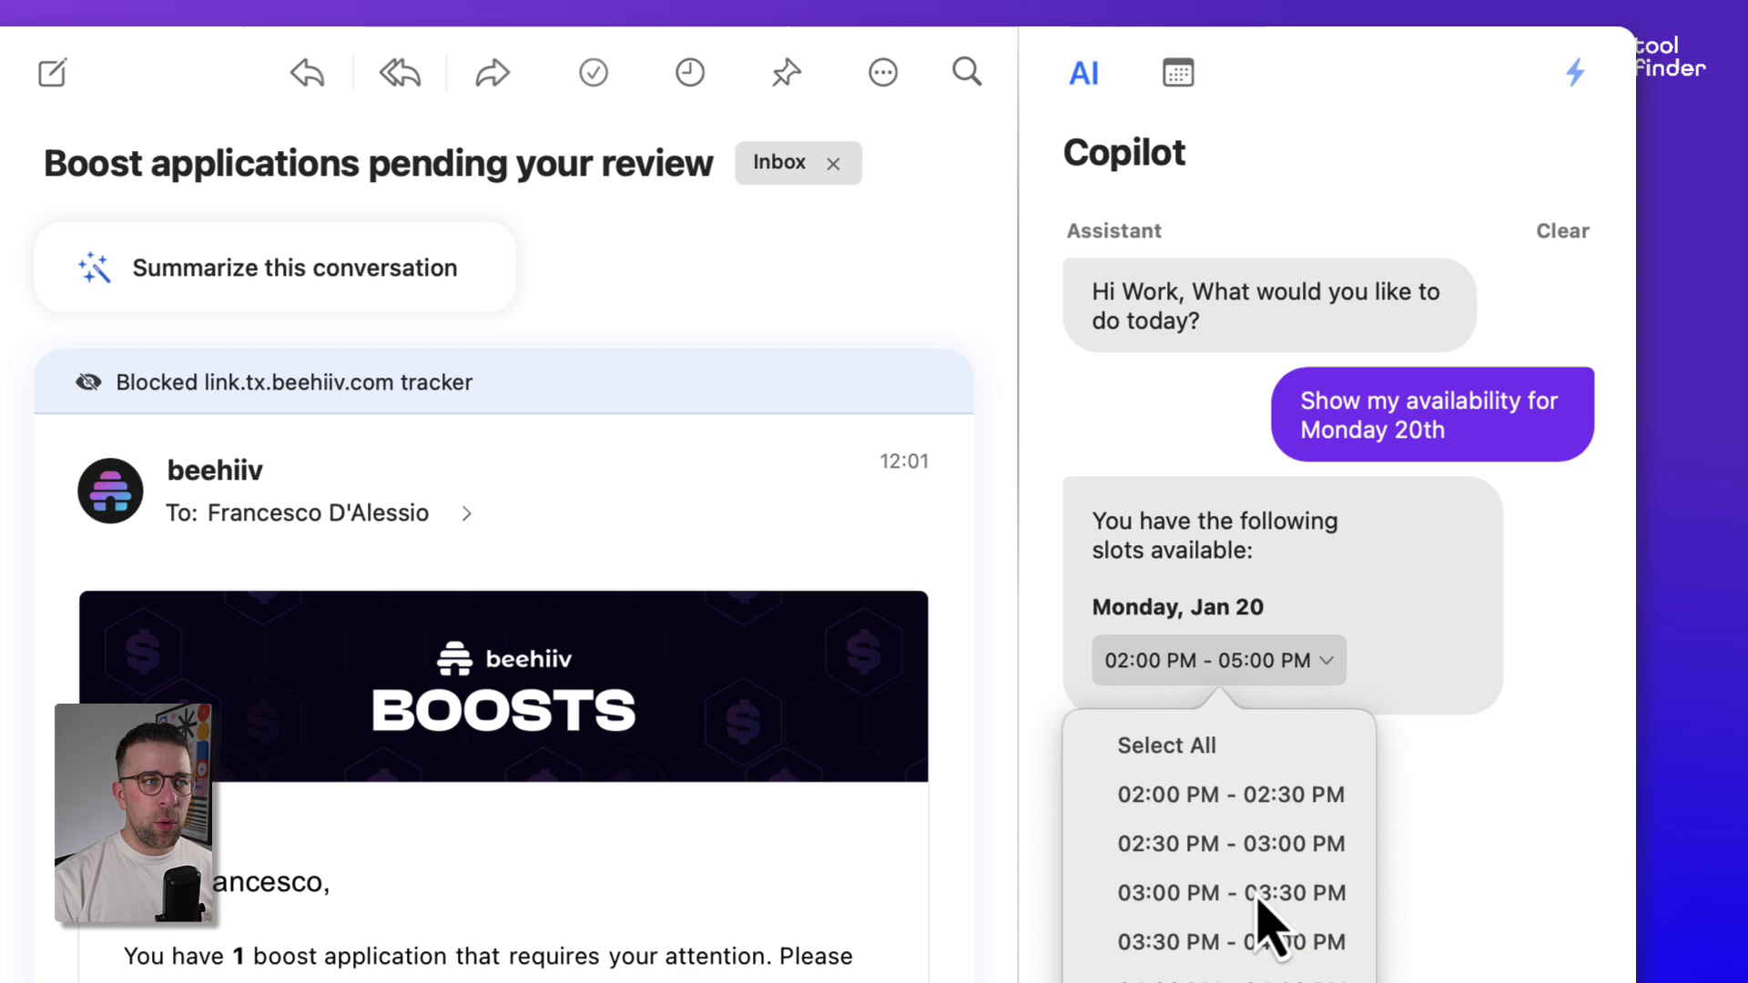
pyautogui.click(1539, 965)
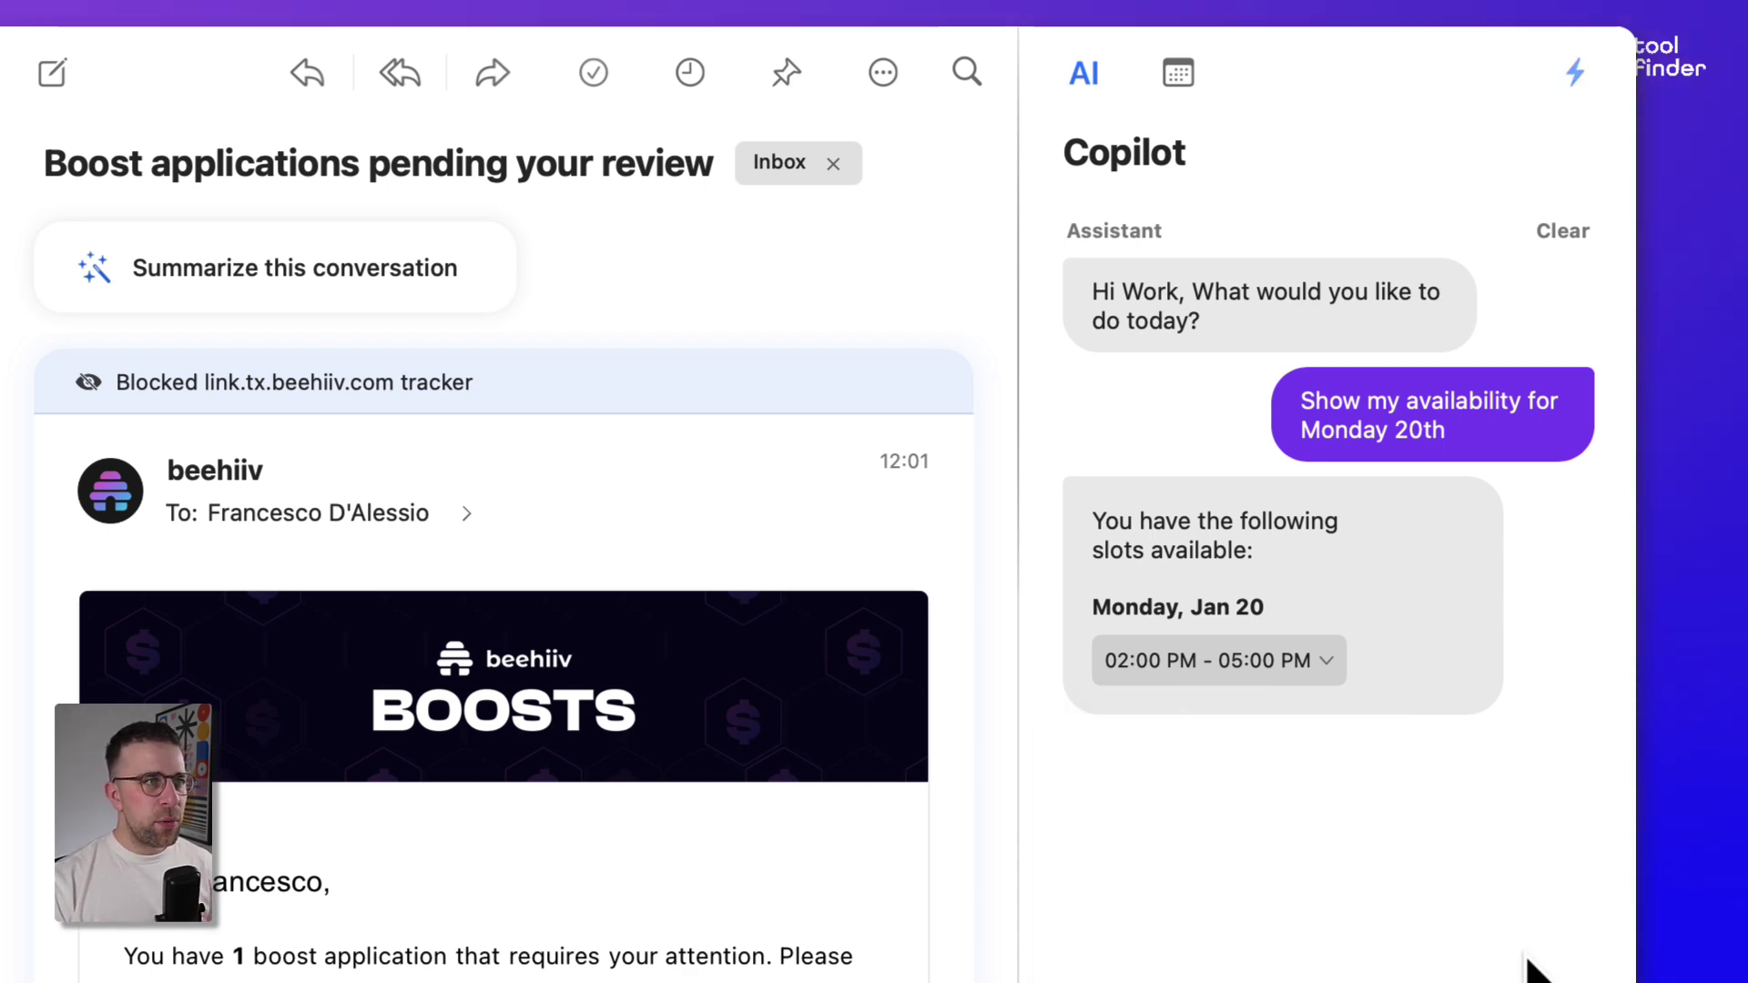
pyautogui.click(1179, 77)
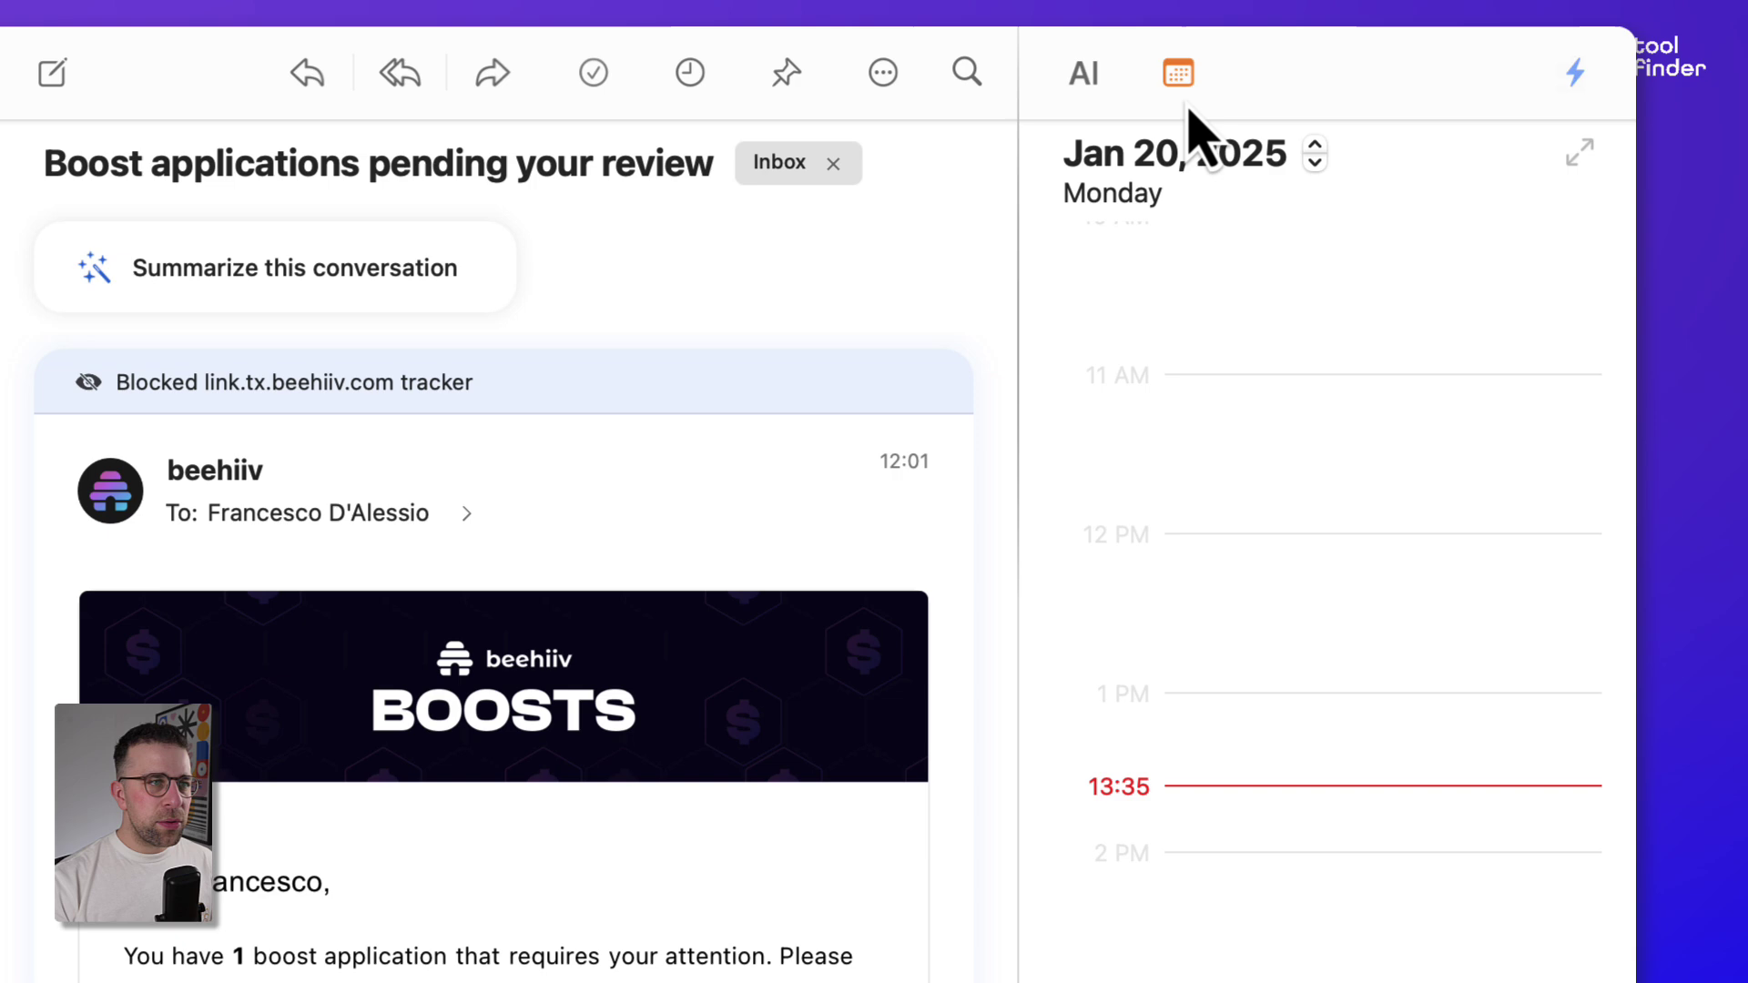
pyautogui.scroll(-2, 1318, 819)
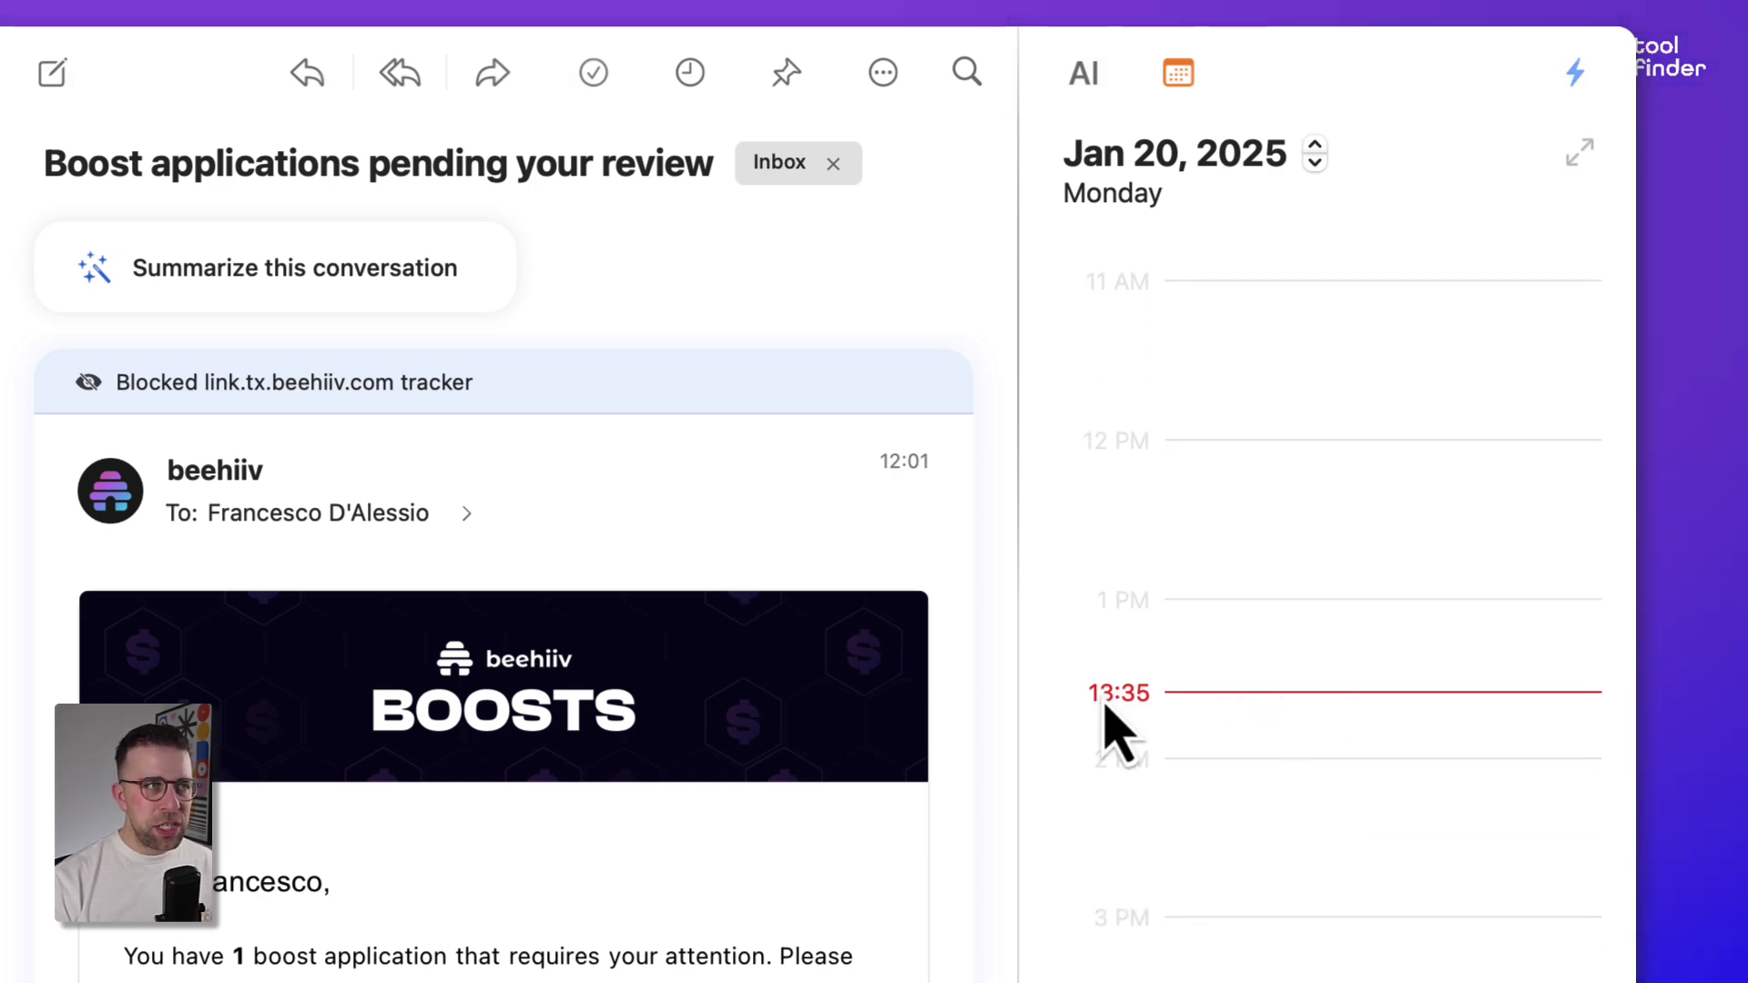
pyautogui.scroll(-10, 1237, 692)
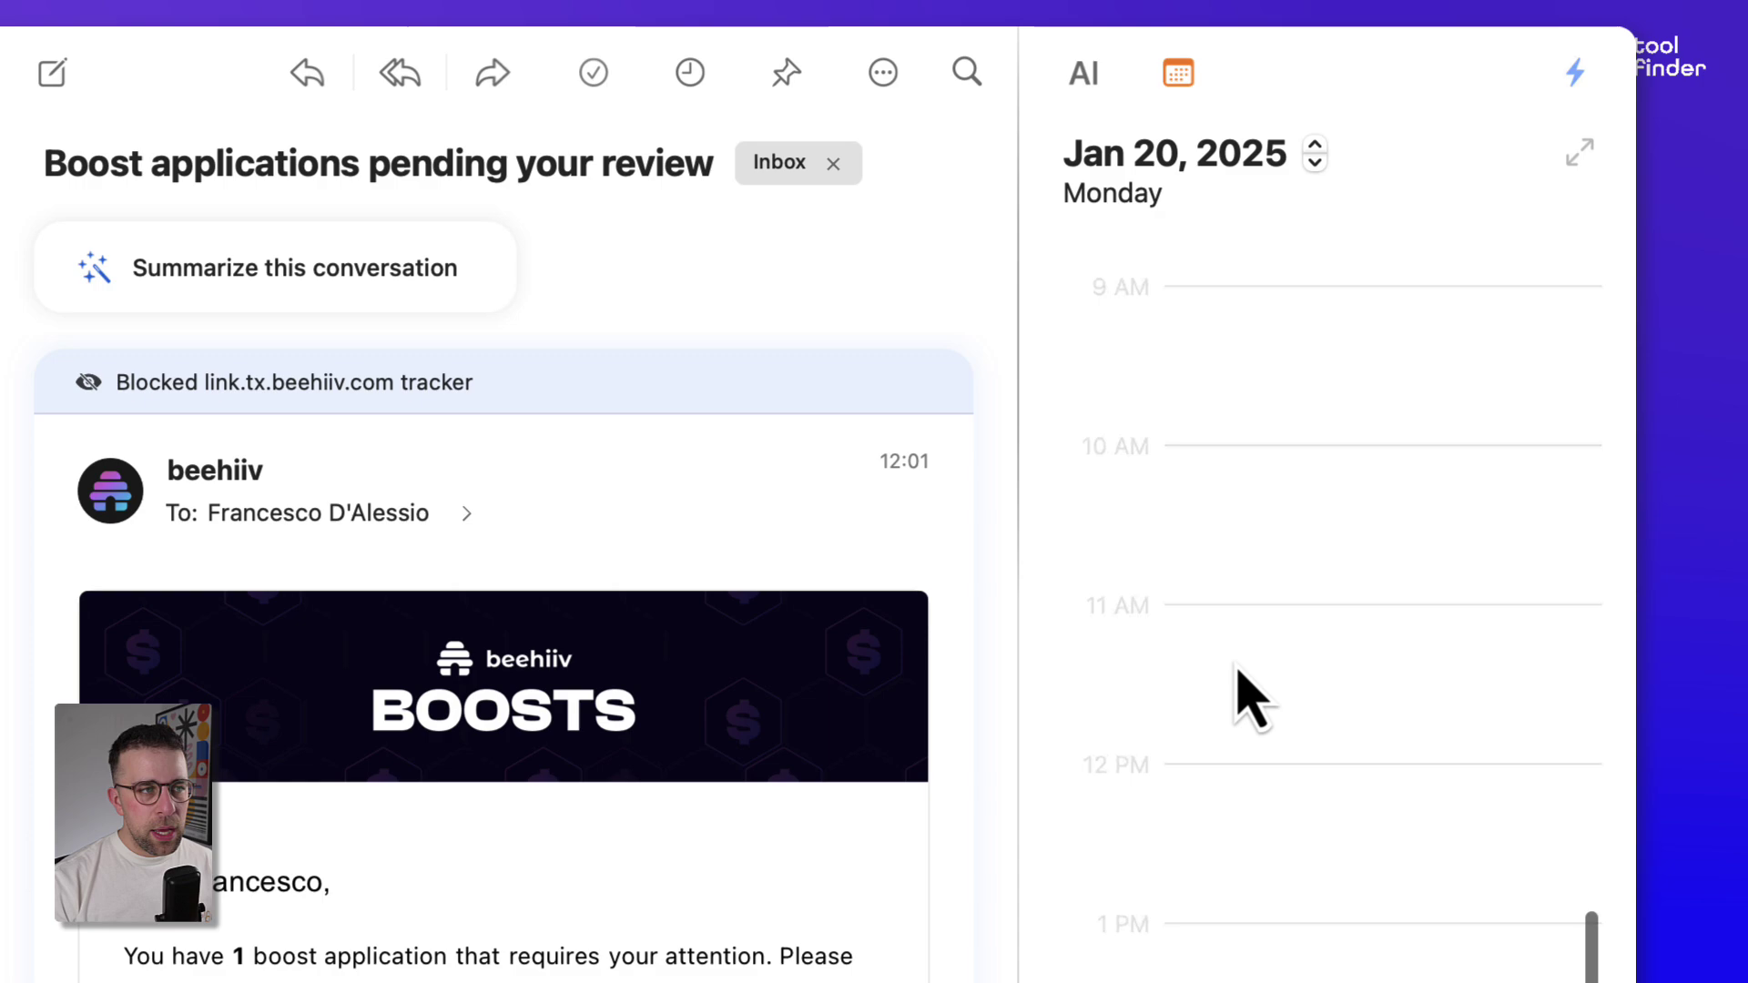
pyautogui.scroll(10, 1237, 692)
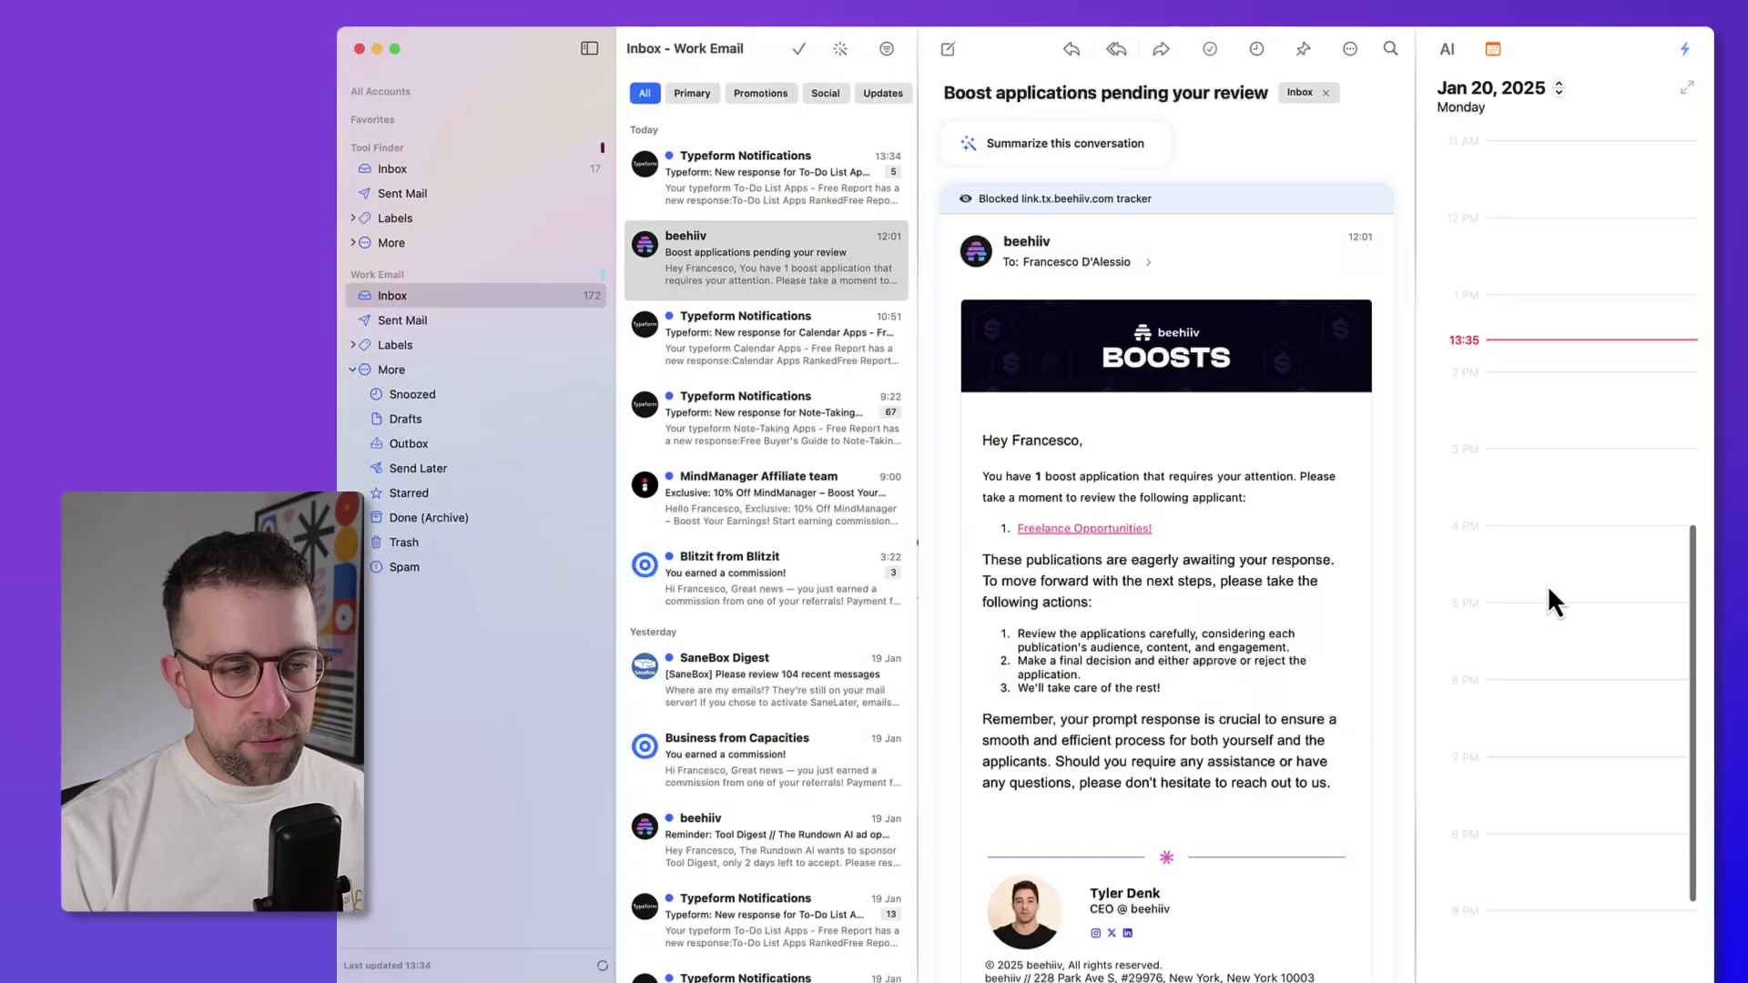
pyautogui.scroll(-1, 1547, 584)
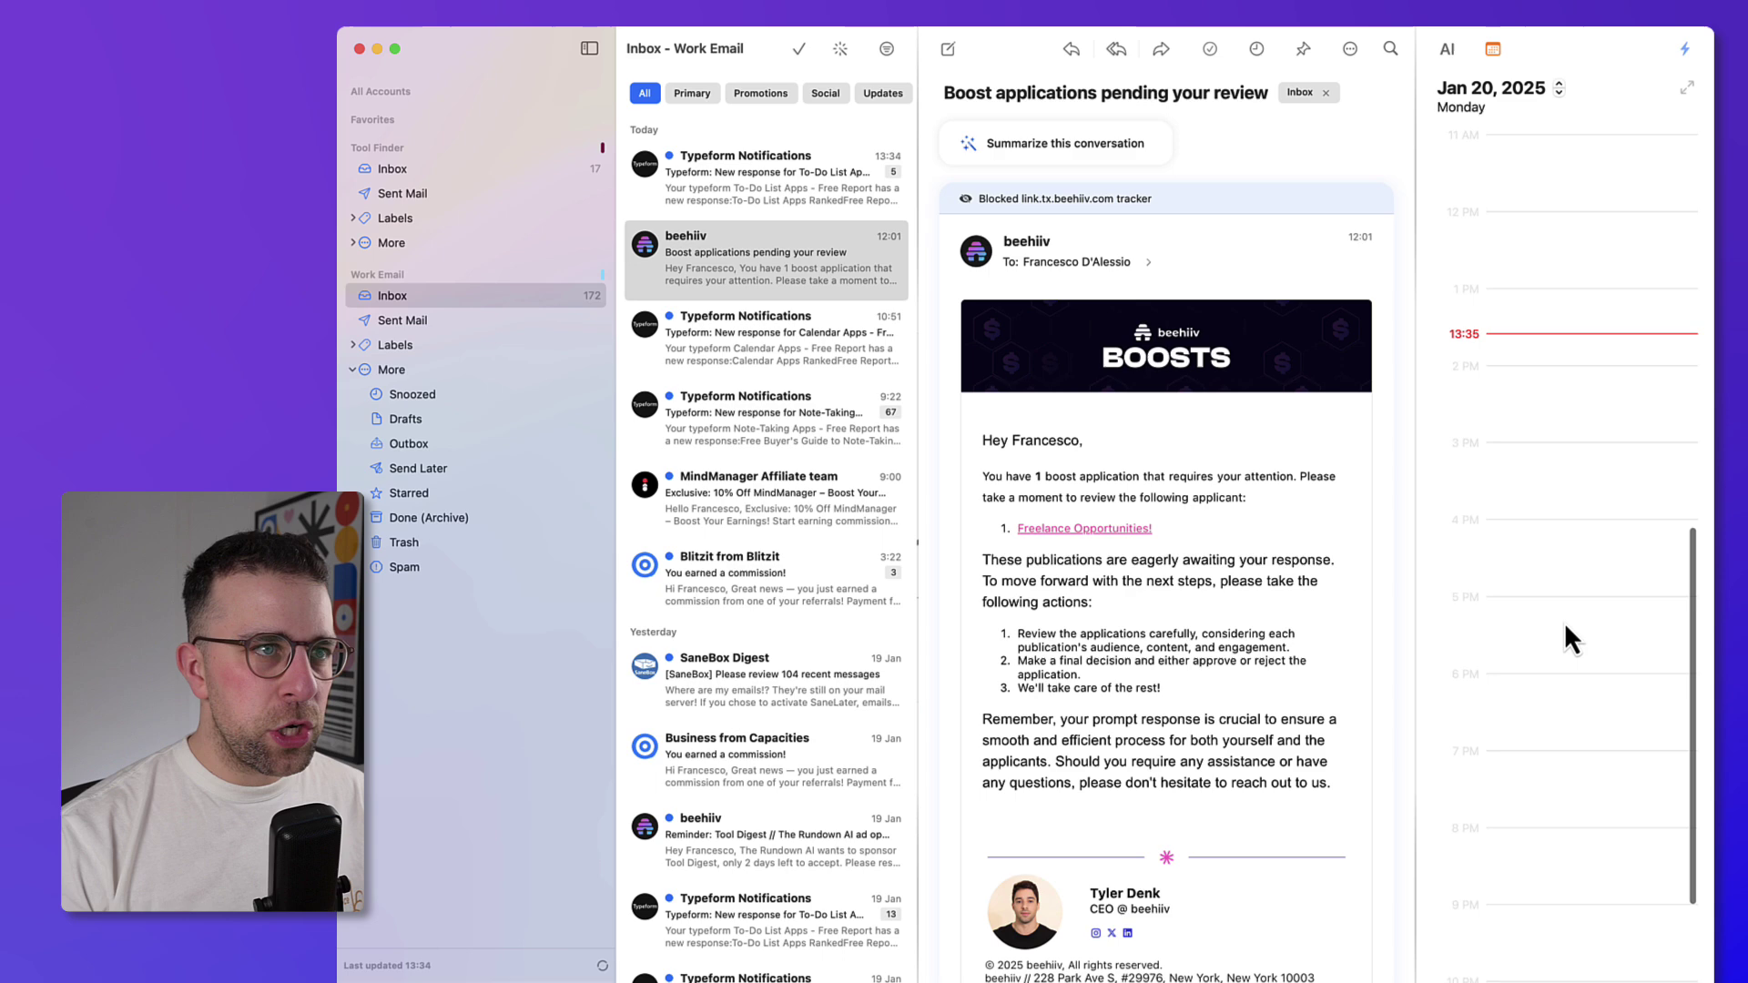
pyautogui.click(1686, 88)
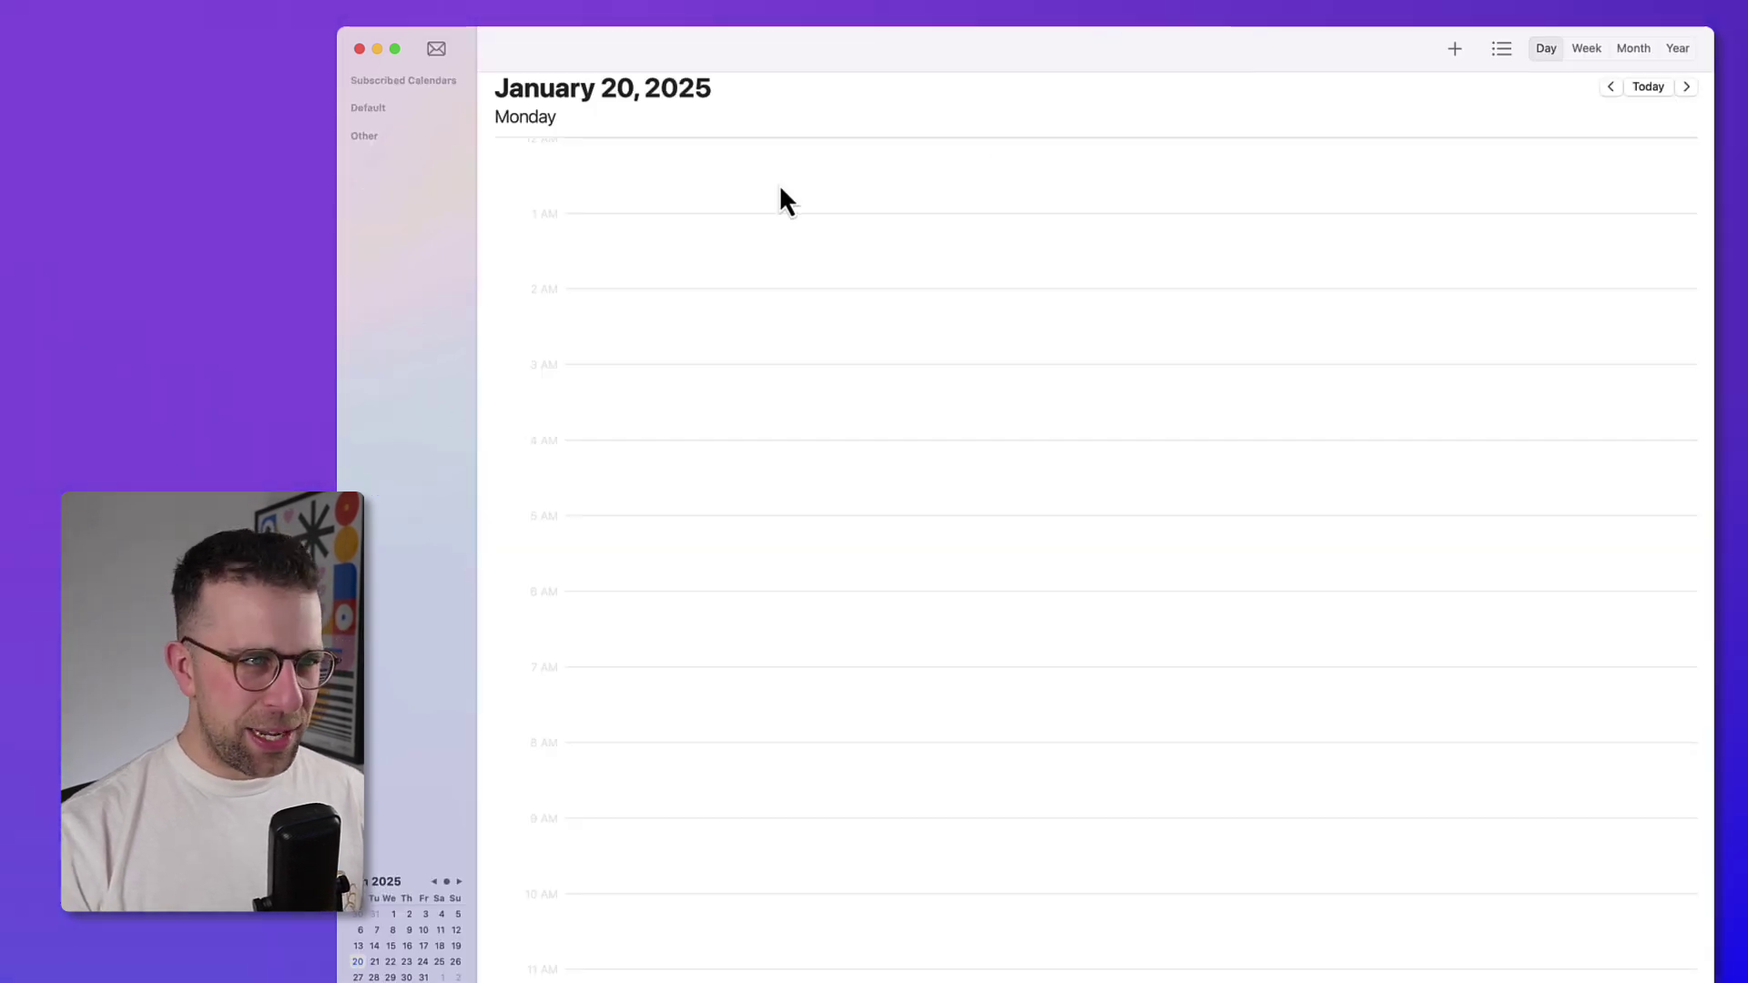
pyautogui.click(1588, 51)
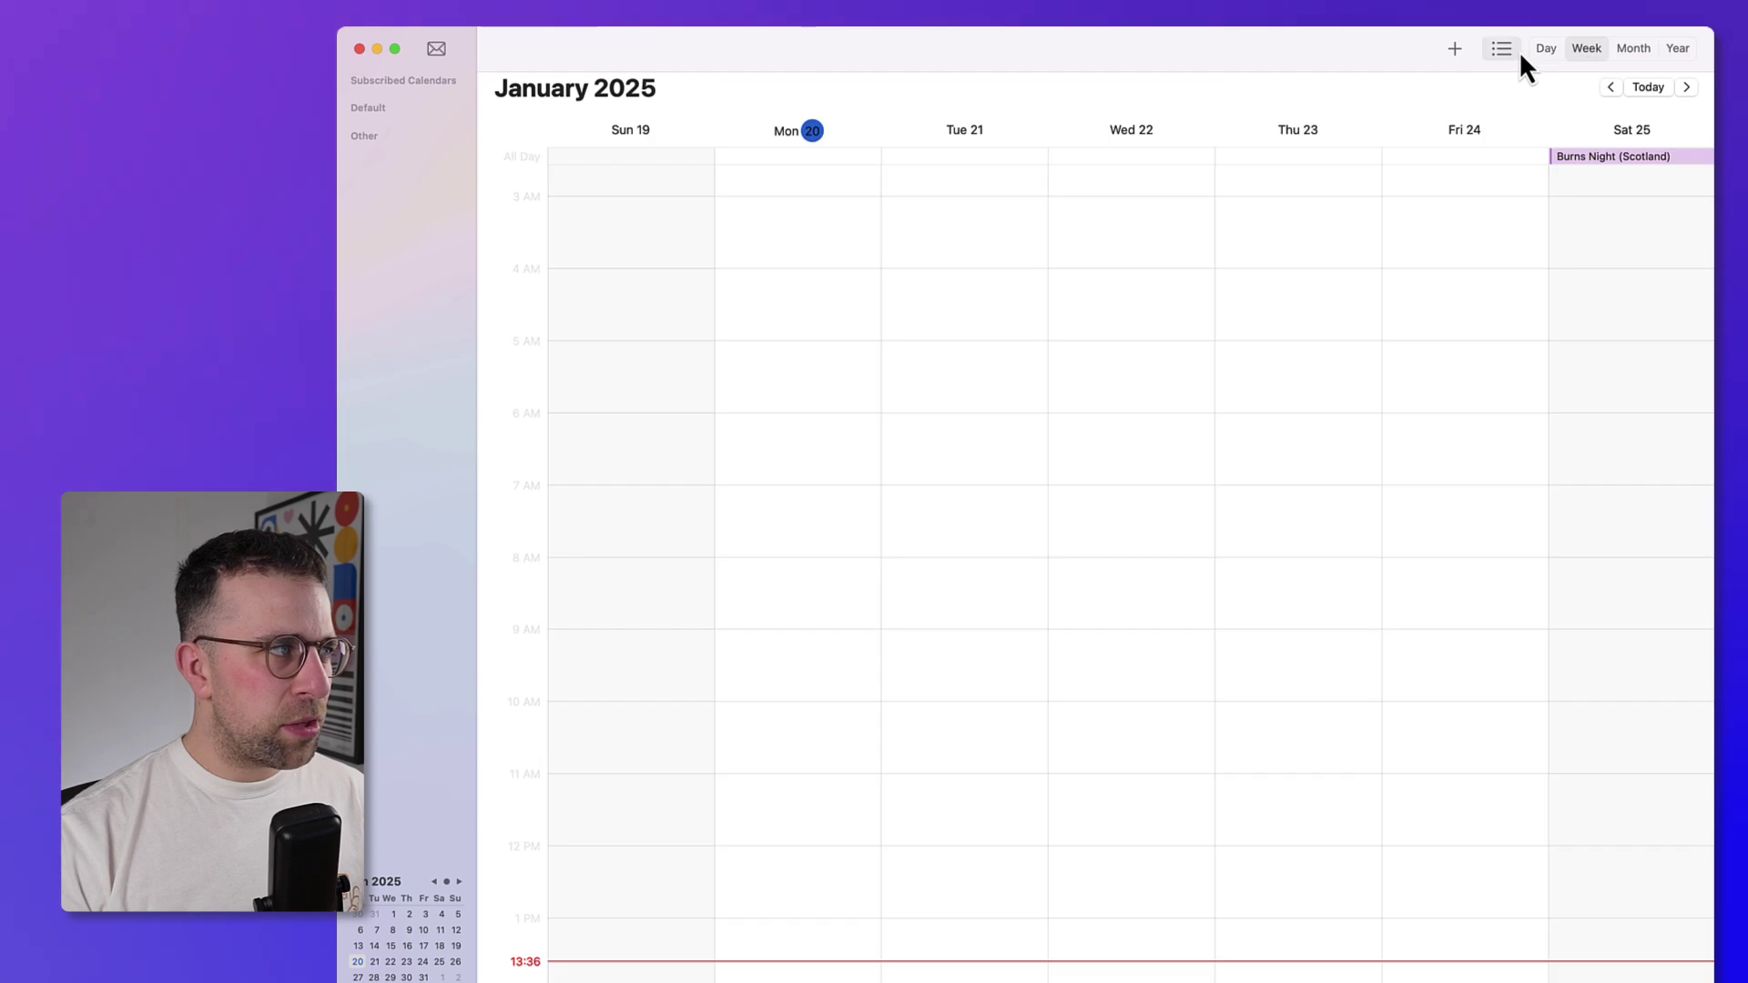
pyautogui.click(436, 48)
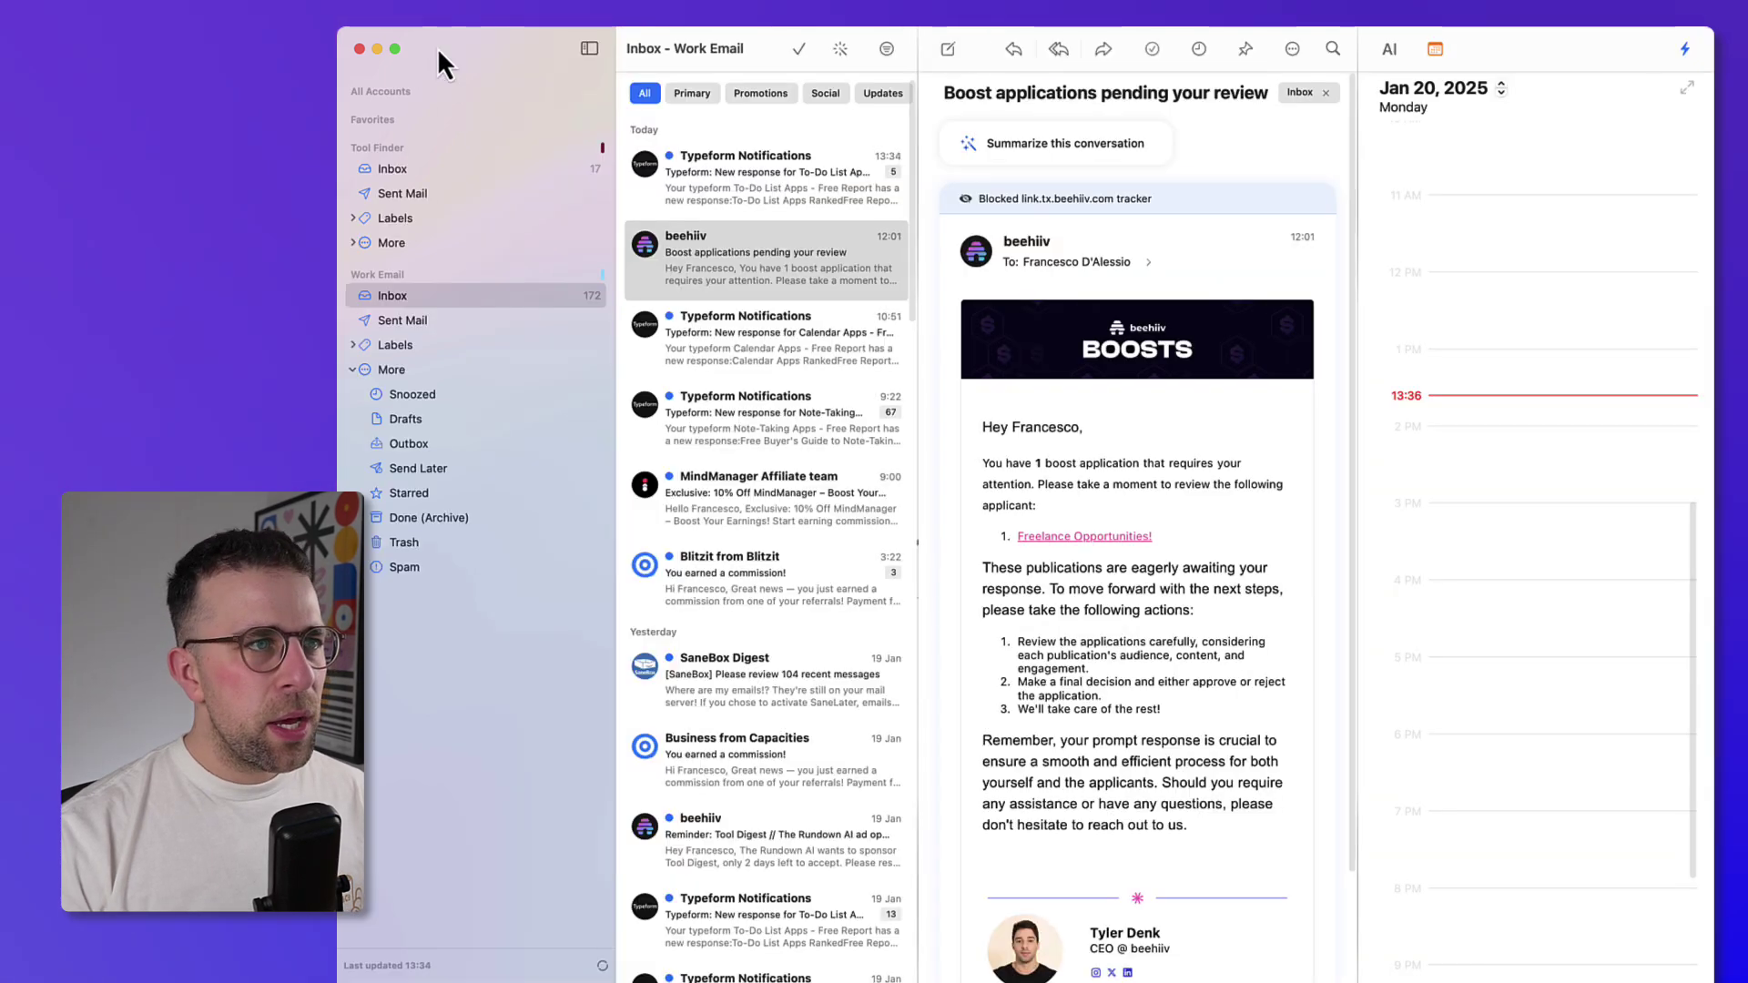
# Step: Clear the old Copilot conversation and request a newly composed email about firing an employee
pyautogui.click(1389, 50)
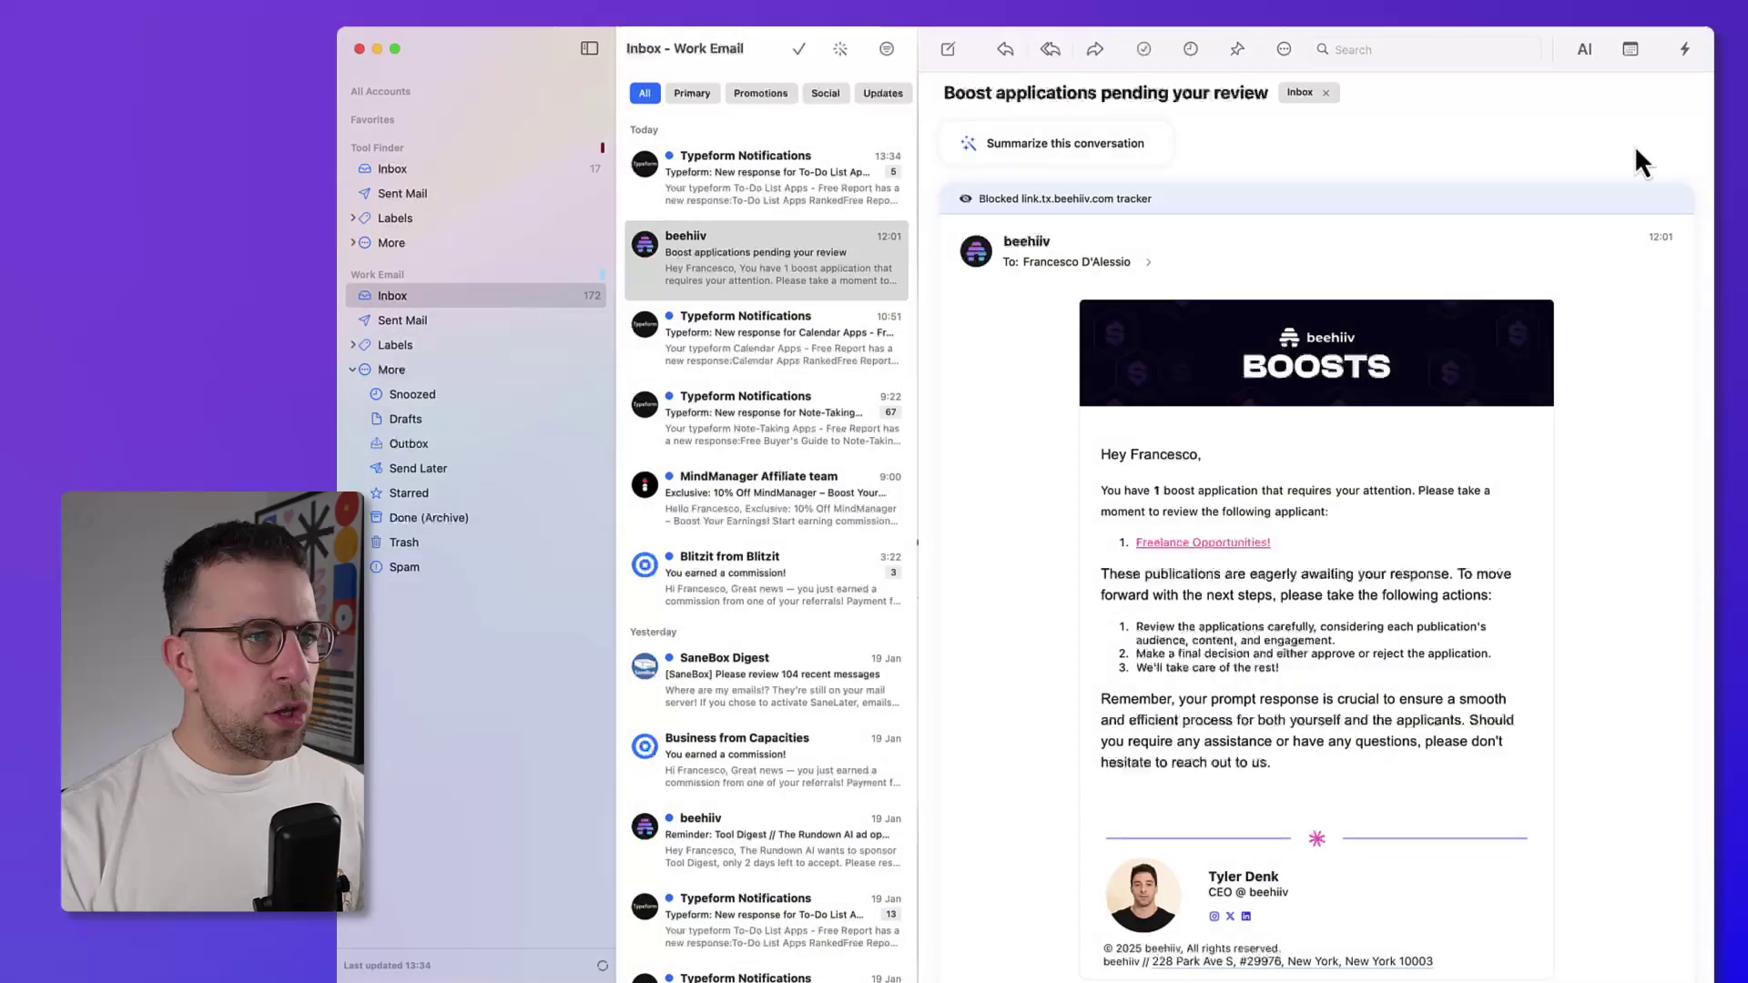
pyautogui.click(1584, 49)
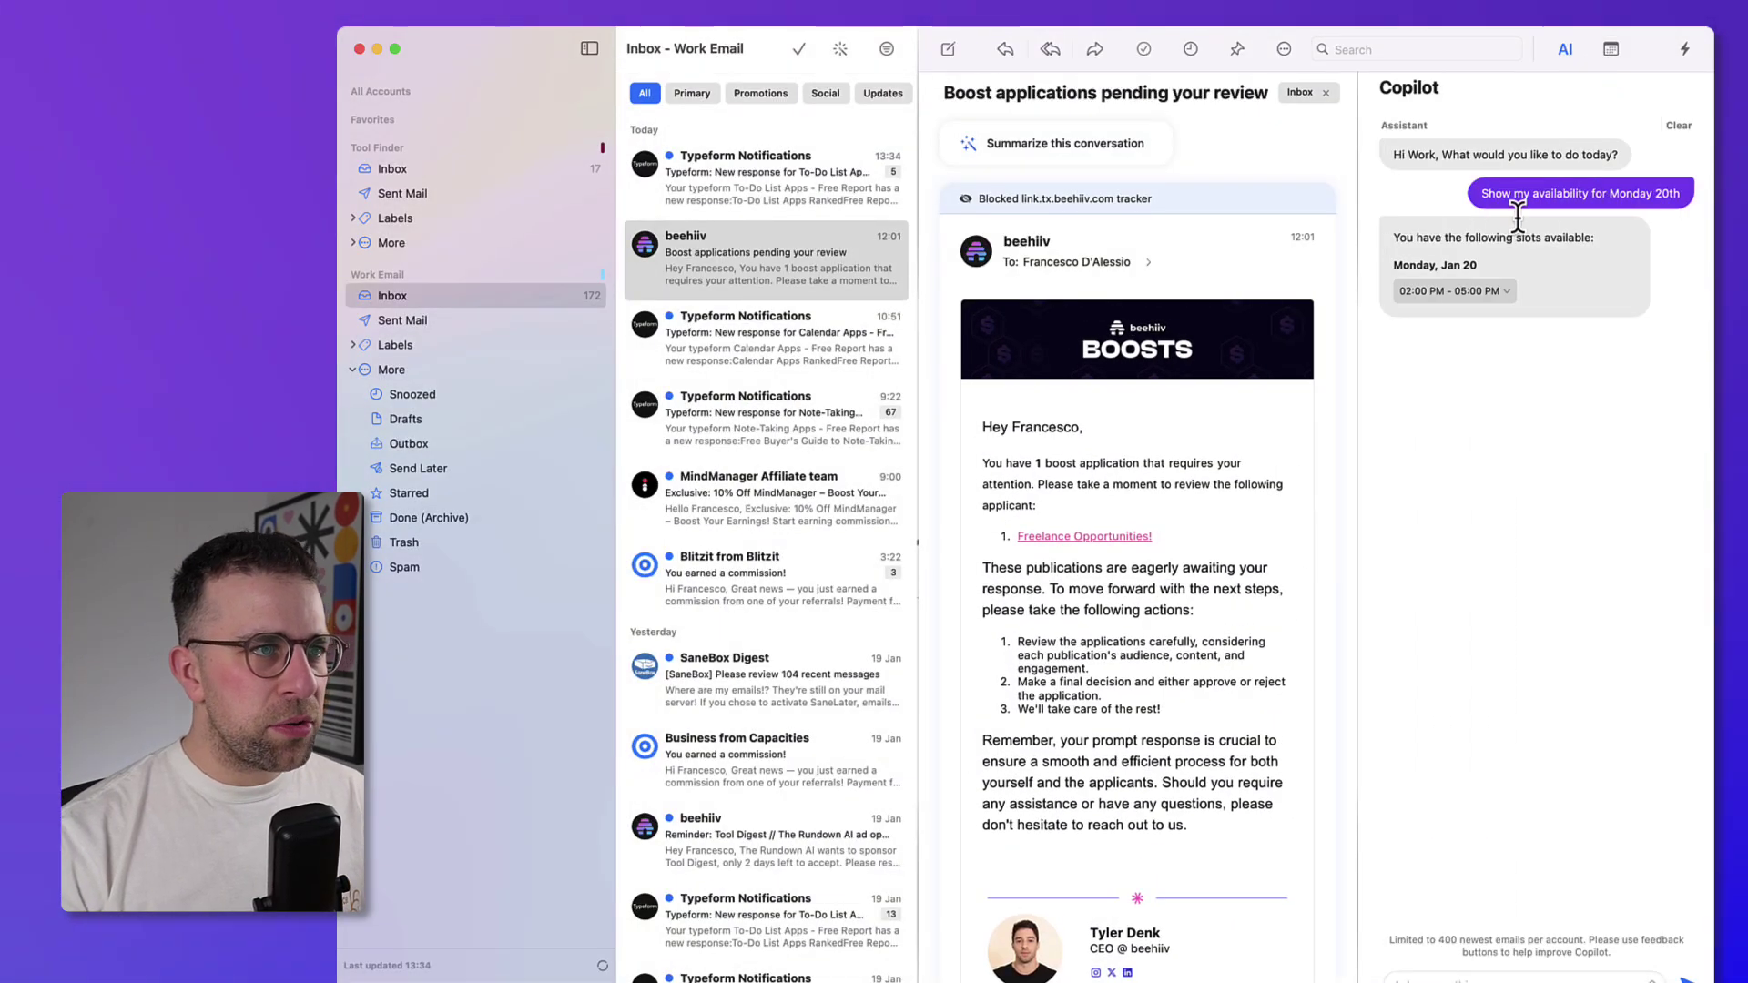
pyautogui.click(1680, 125)
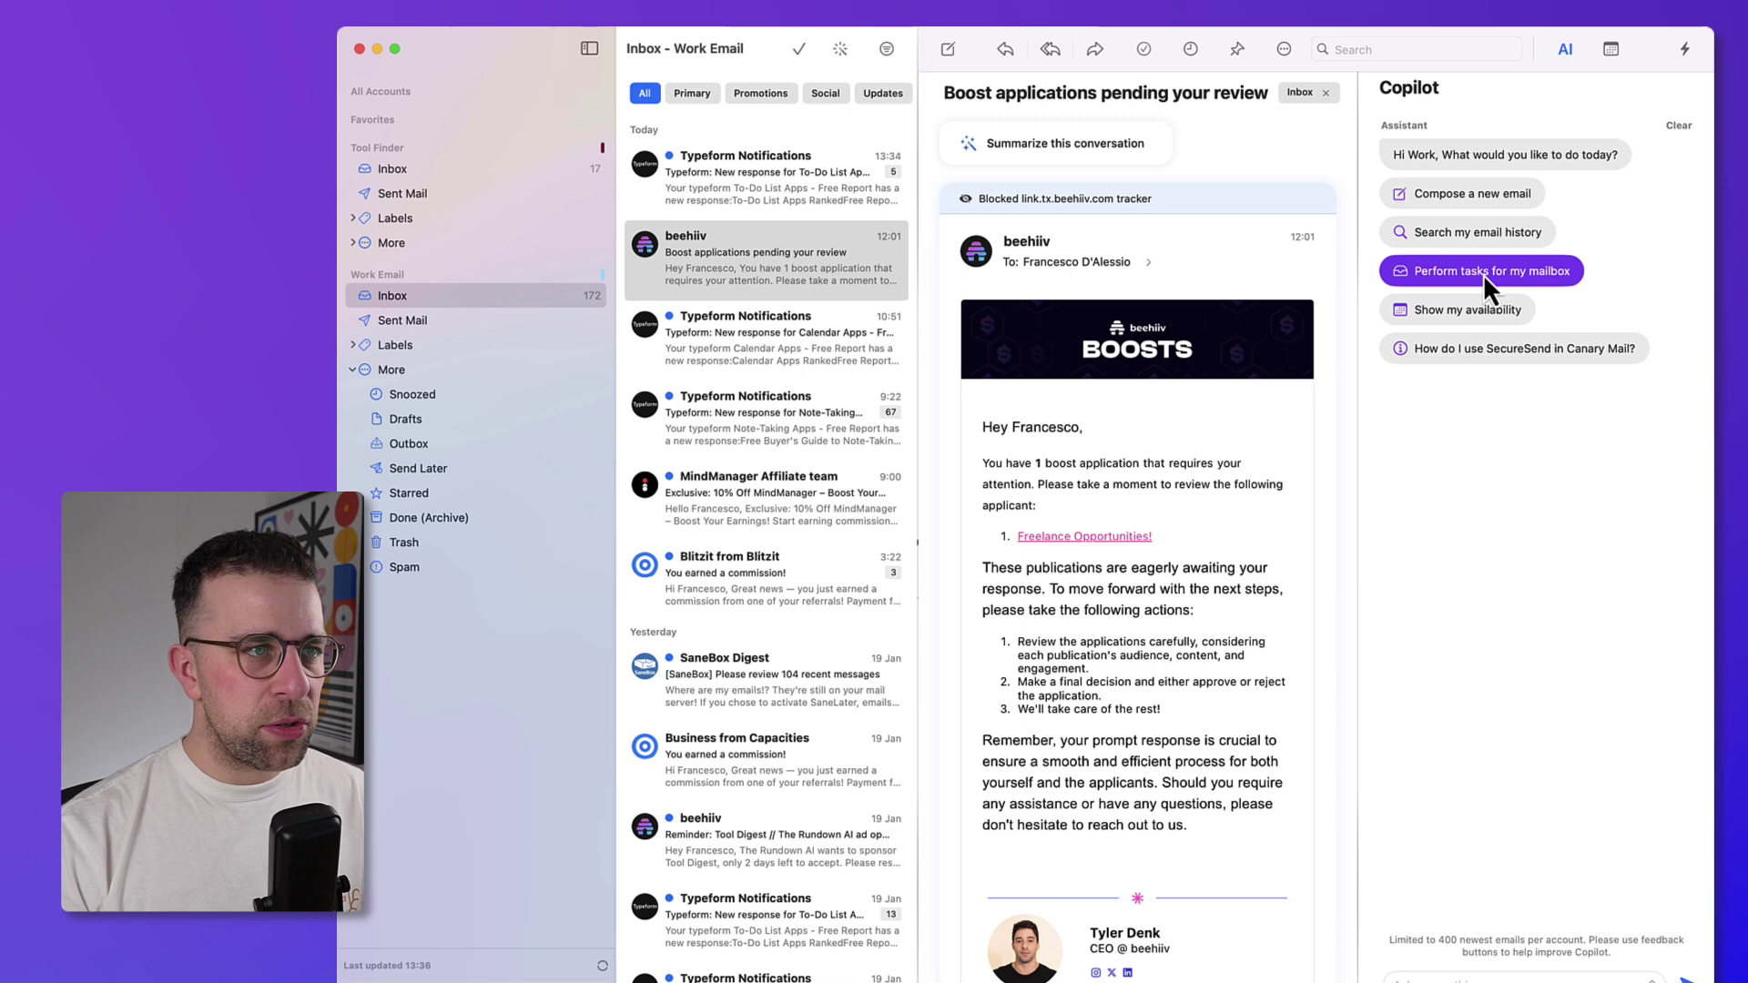
pyautogui.click(1482, 196)
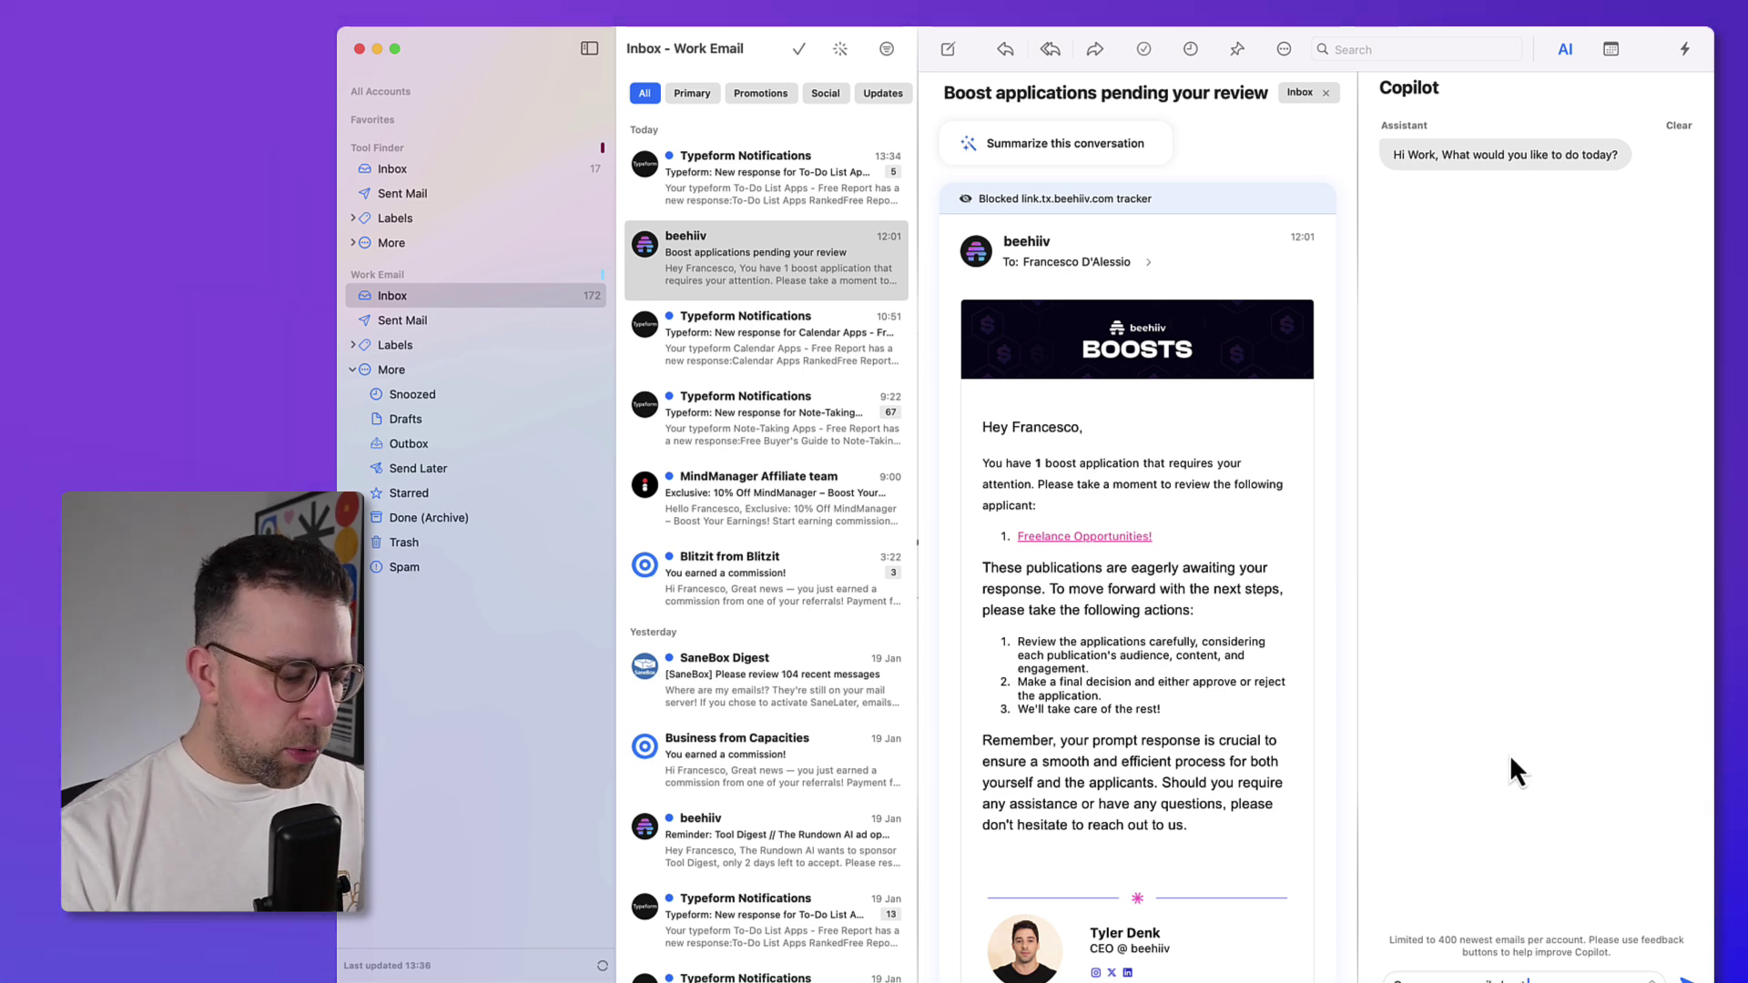
pyautogui.write('fi')
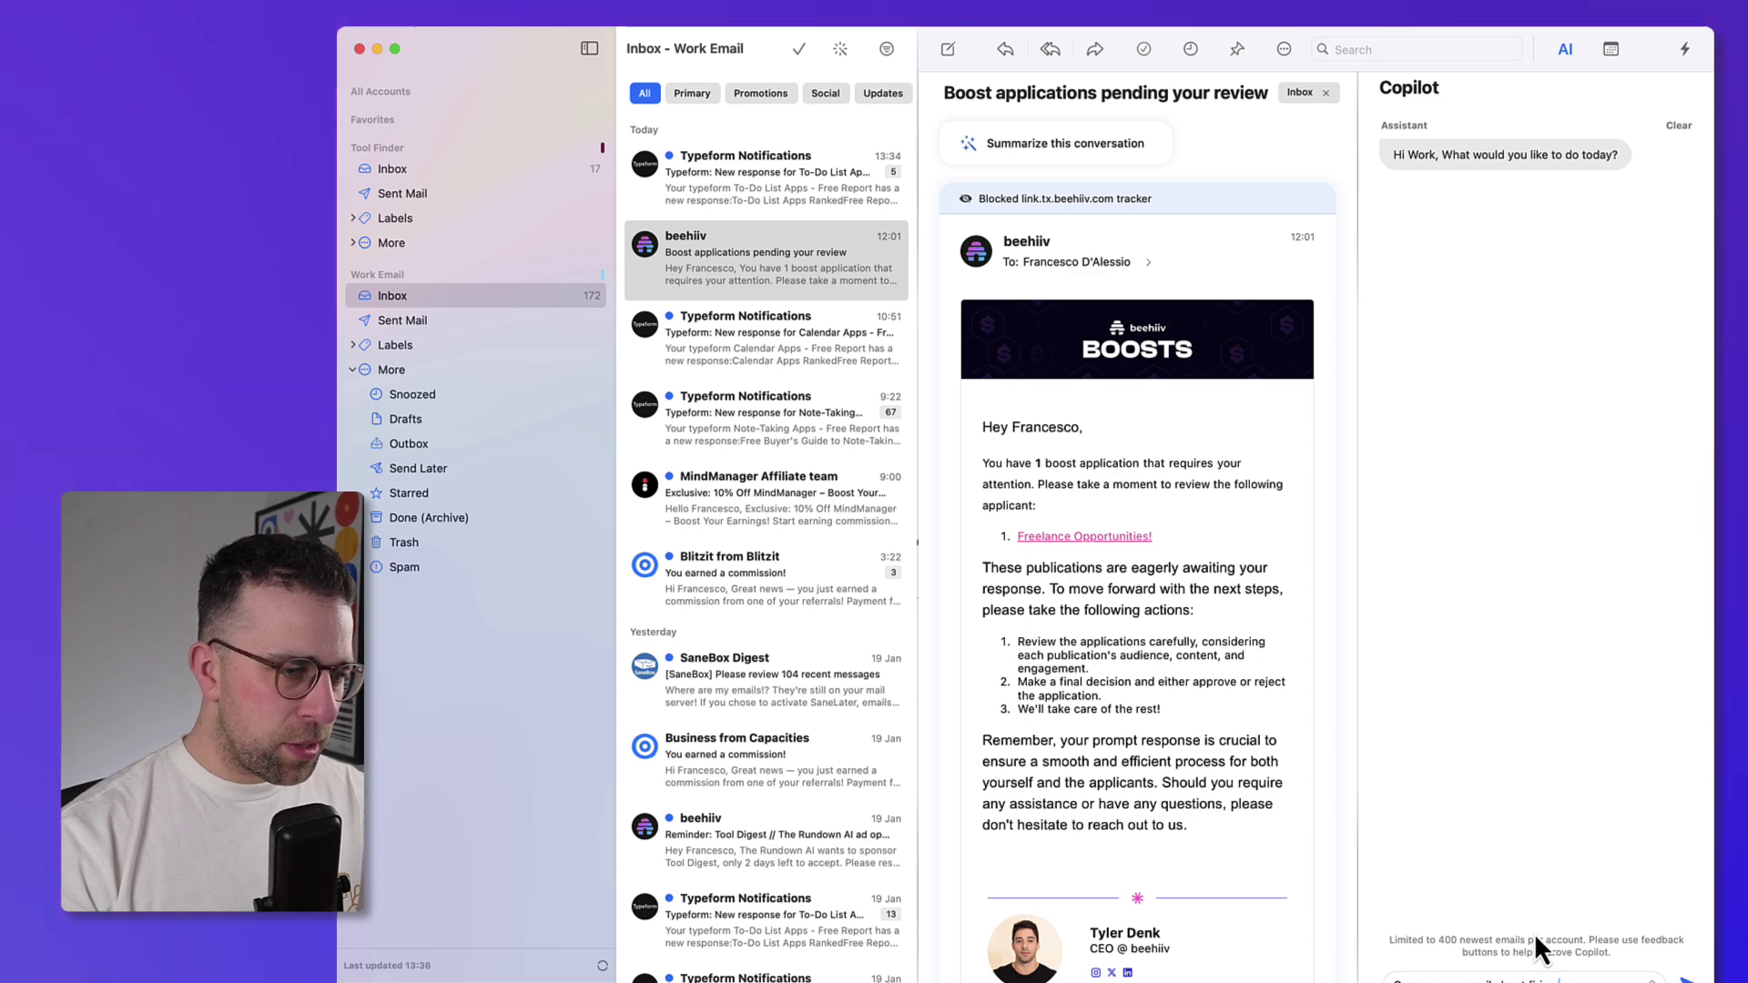
pyautogui.write('nance')
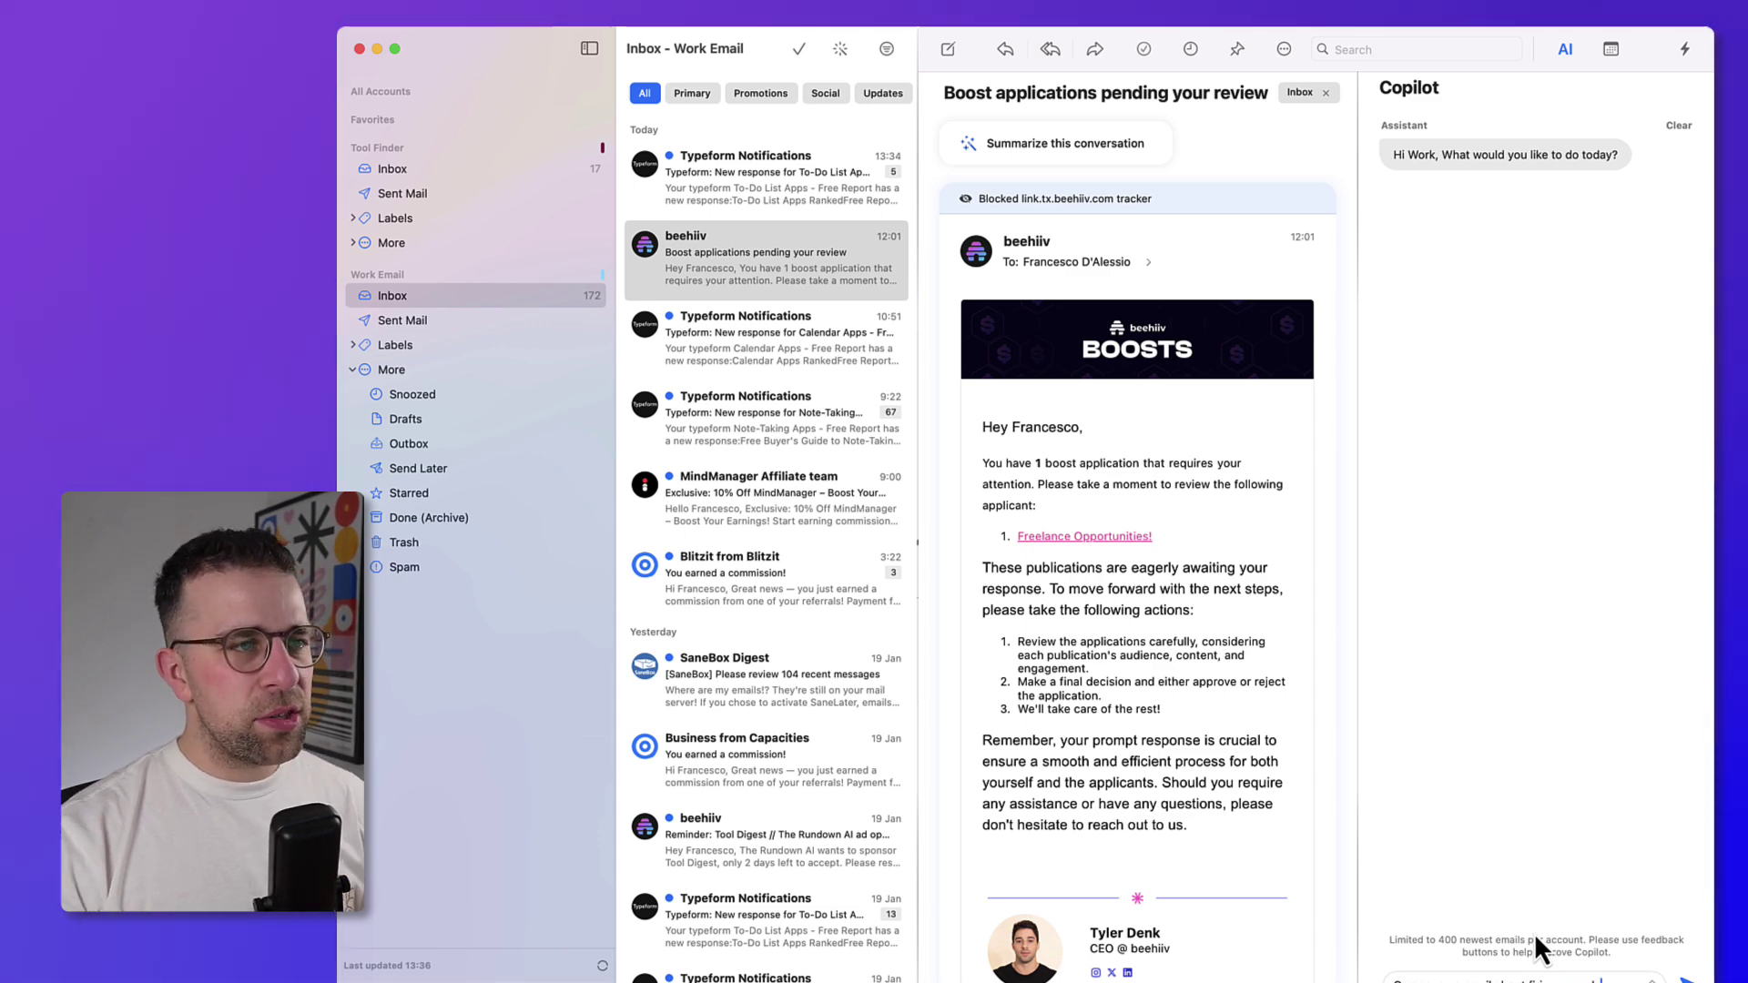
pyautogui.press('Return')
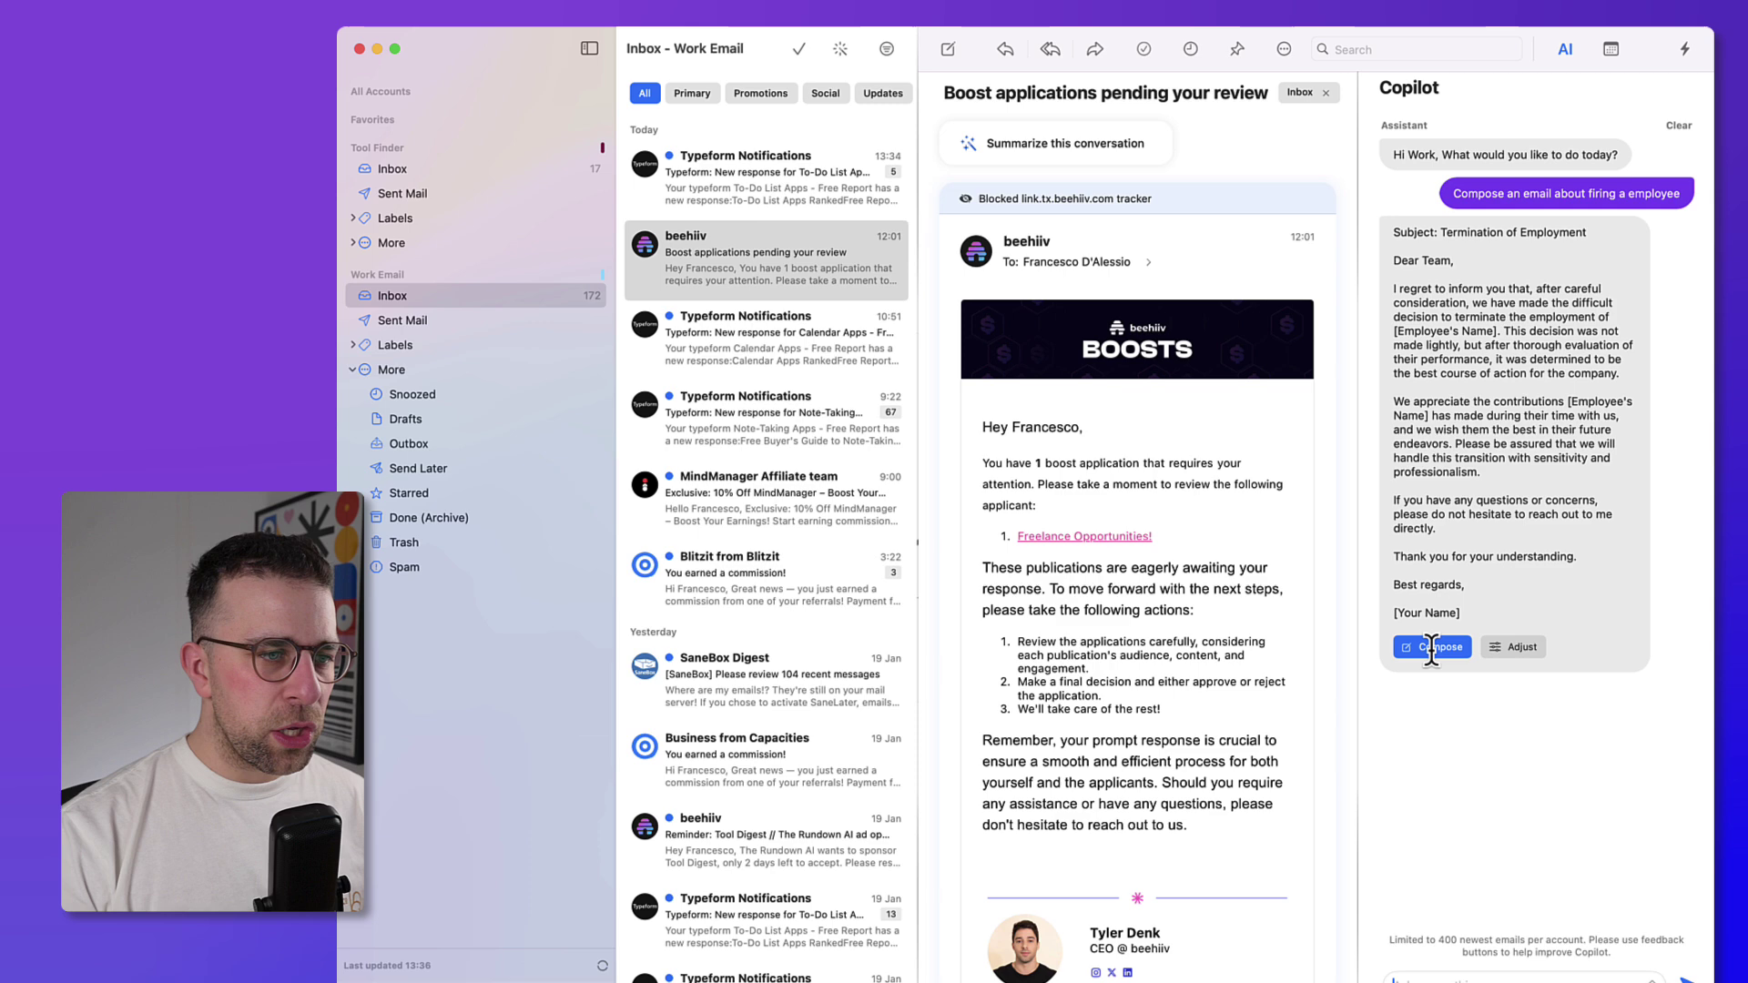
# Step: View the draft's Adjust options: Redraft, Translate, Lengthen, Shorten, Formal and Casual
pyautogui.click(1533, 646)
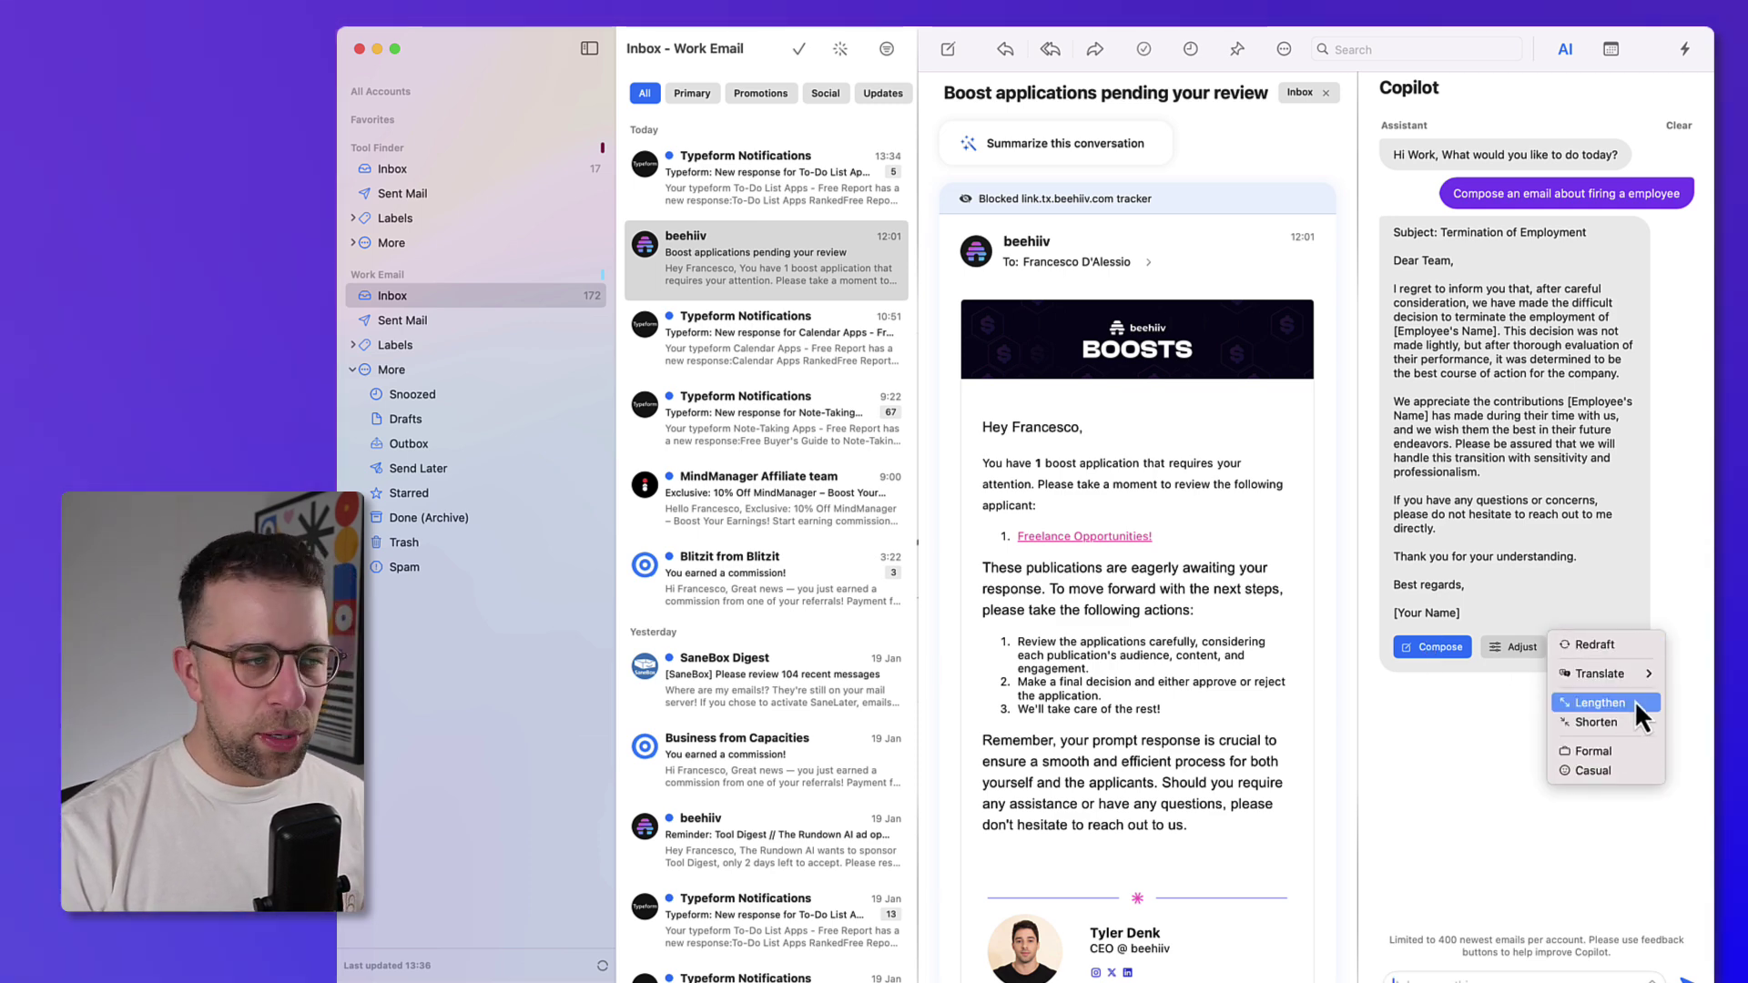
pyautogui.click(1631, 769)
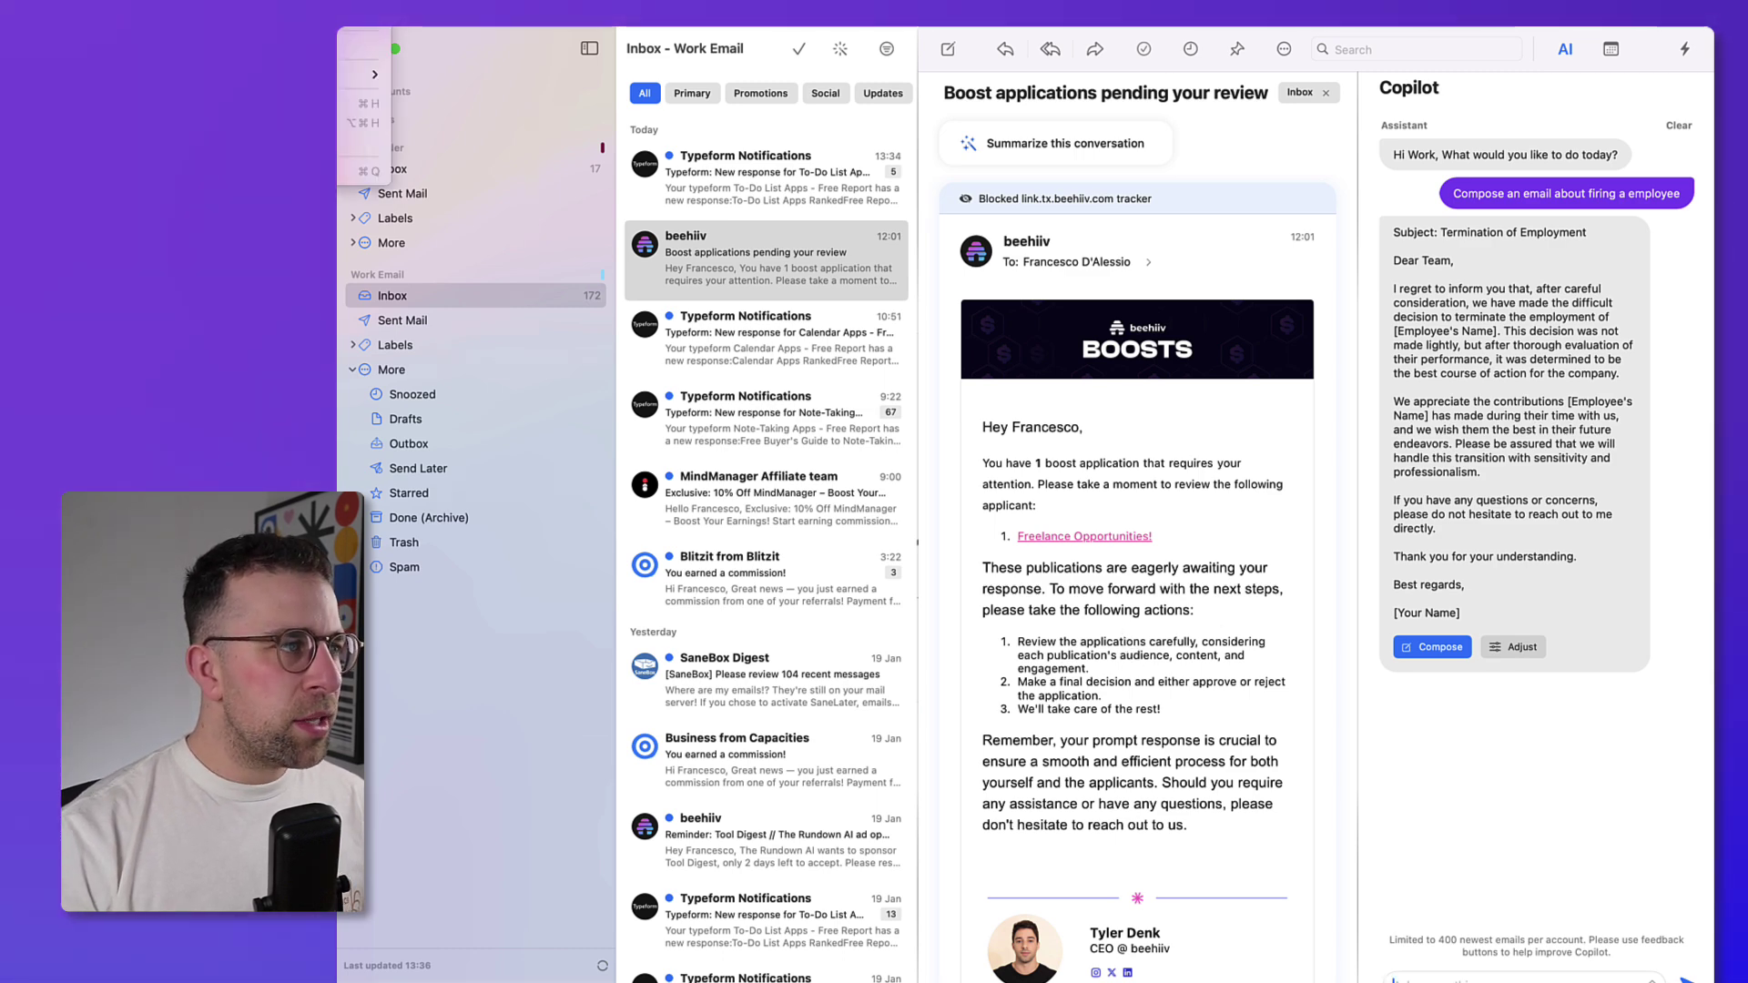
# Step: Open Settings with Cmd+, and scroll through General > Reading, trying the Message font slider
pyautogui.press('super+comma')
pyautogui.moveTo(920, 249); pyautogui.dragTo(1234, 185)
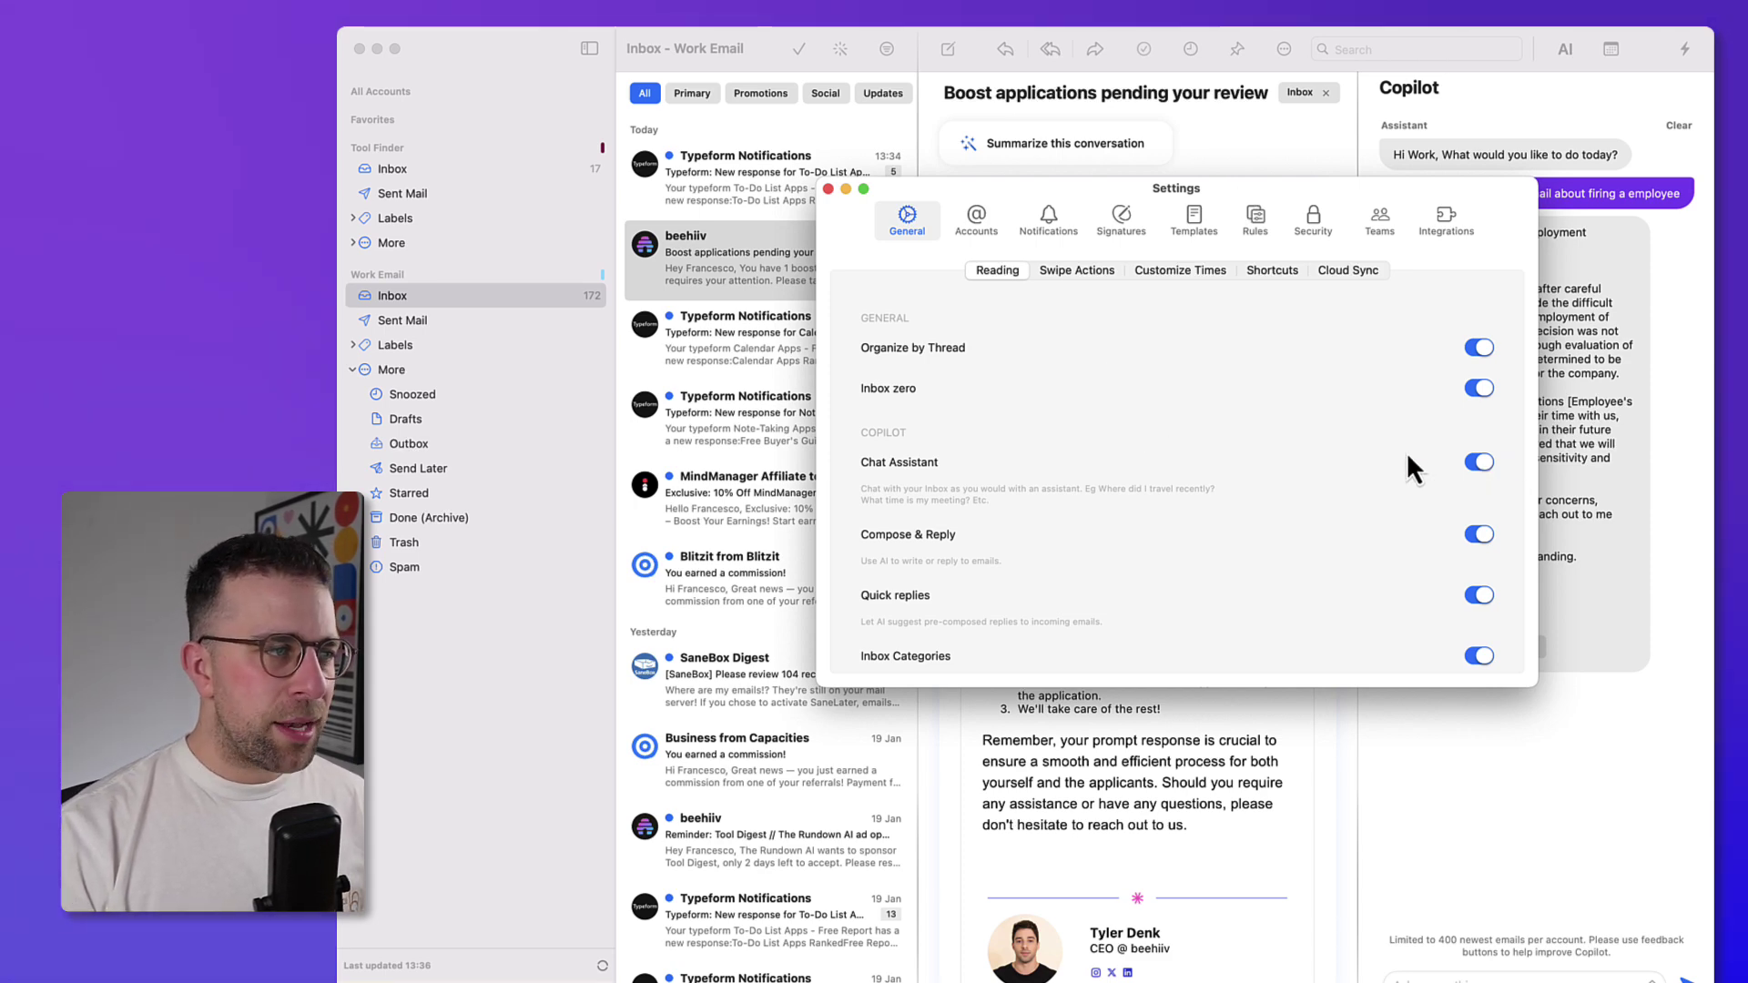
pyautogui.scroll(-10, 1389, 485)
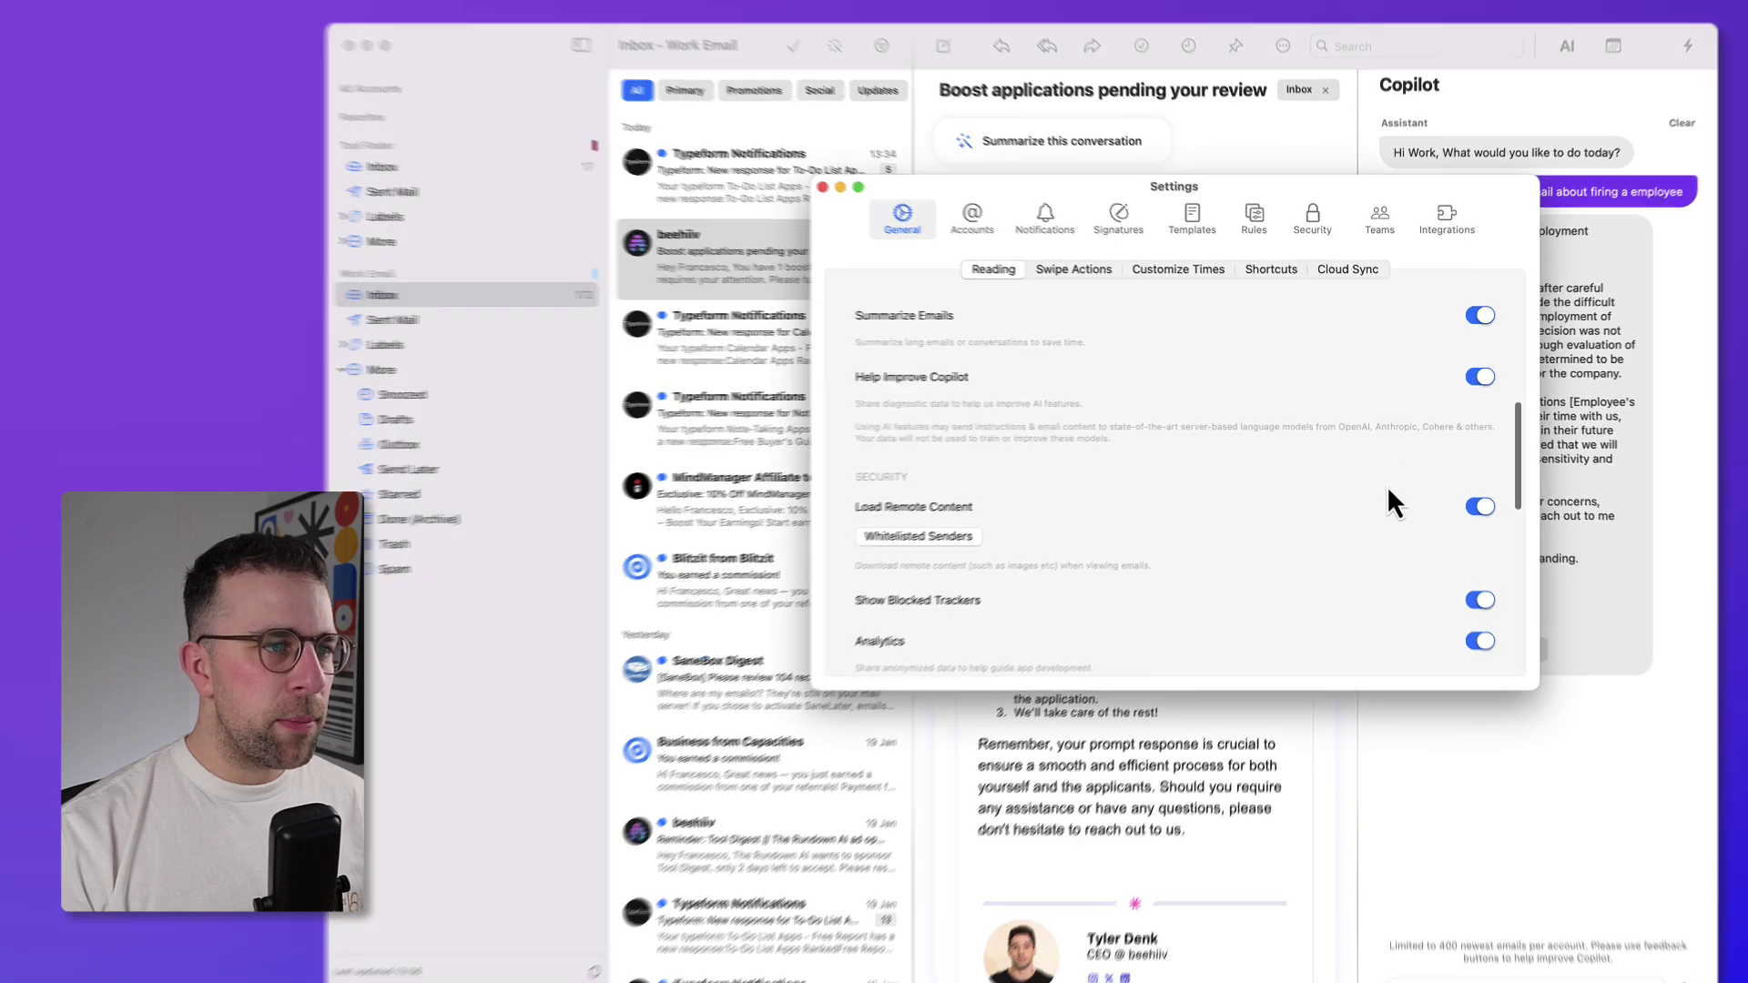
pyautogui.scroll(-5, 1386, 485)
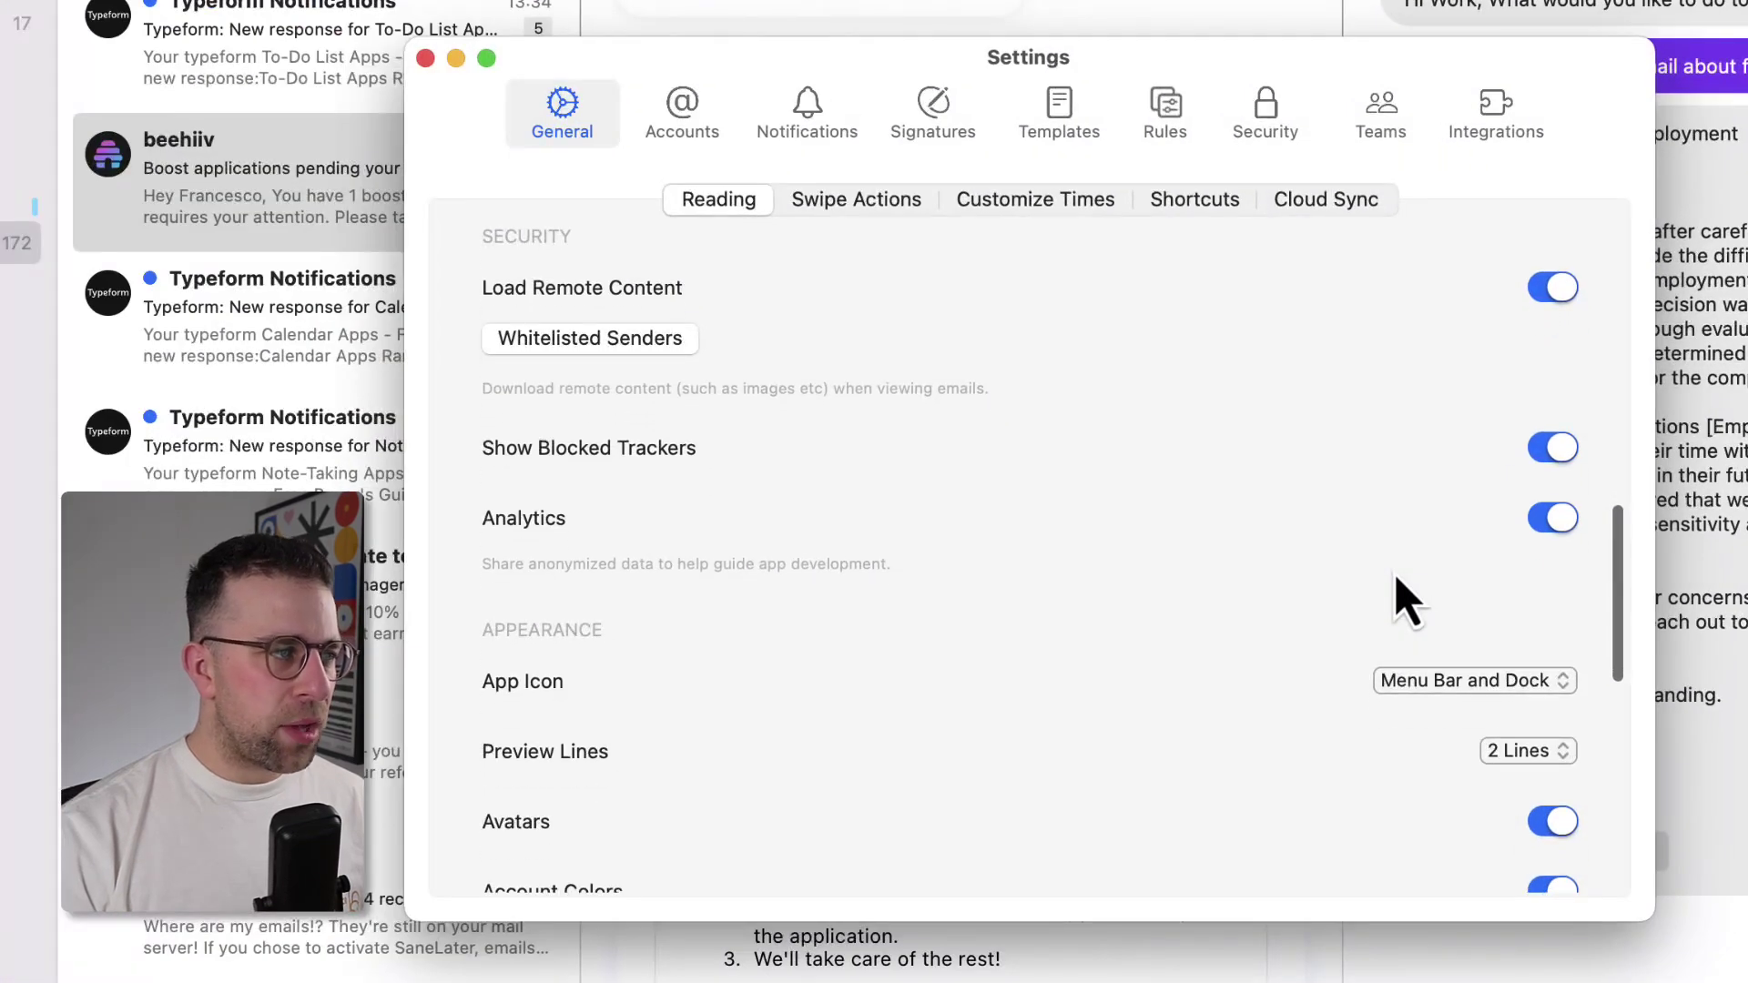
pyautogui.scroll(-2, 925, 456)
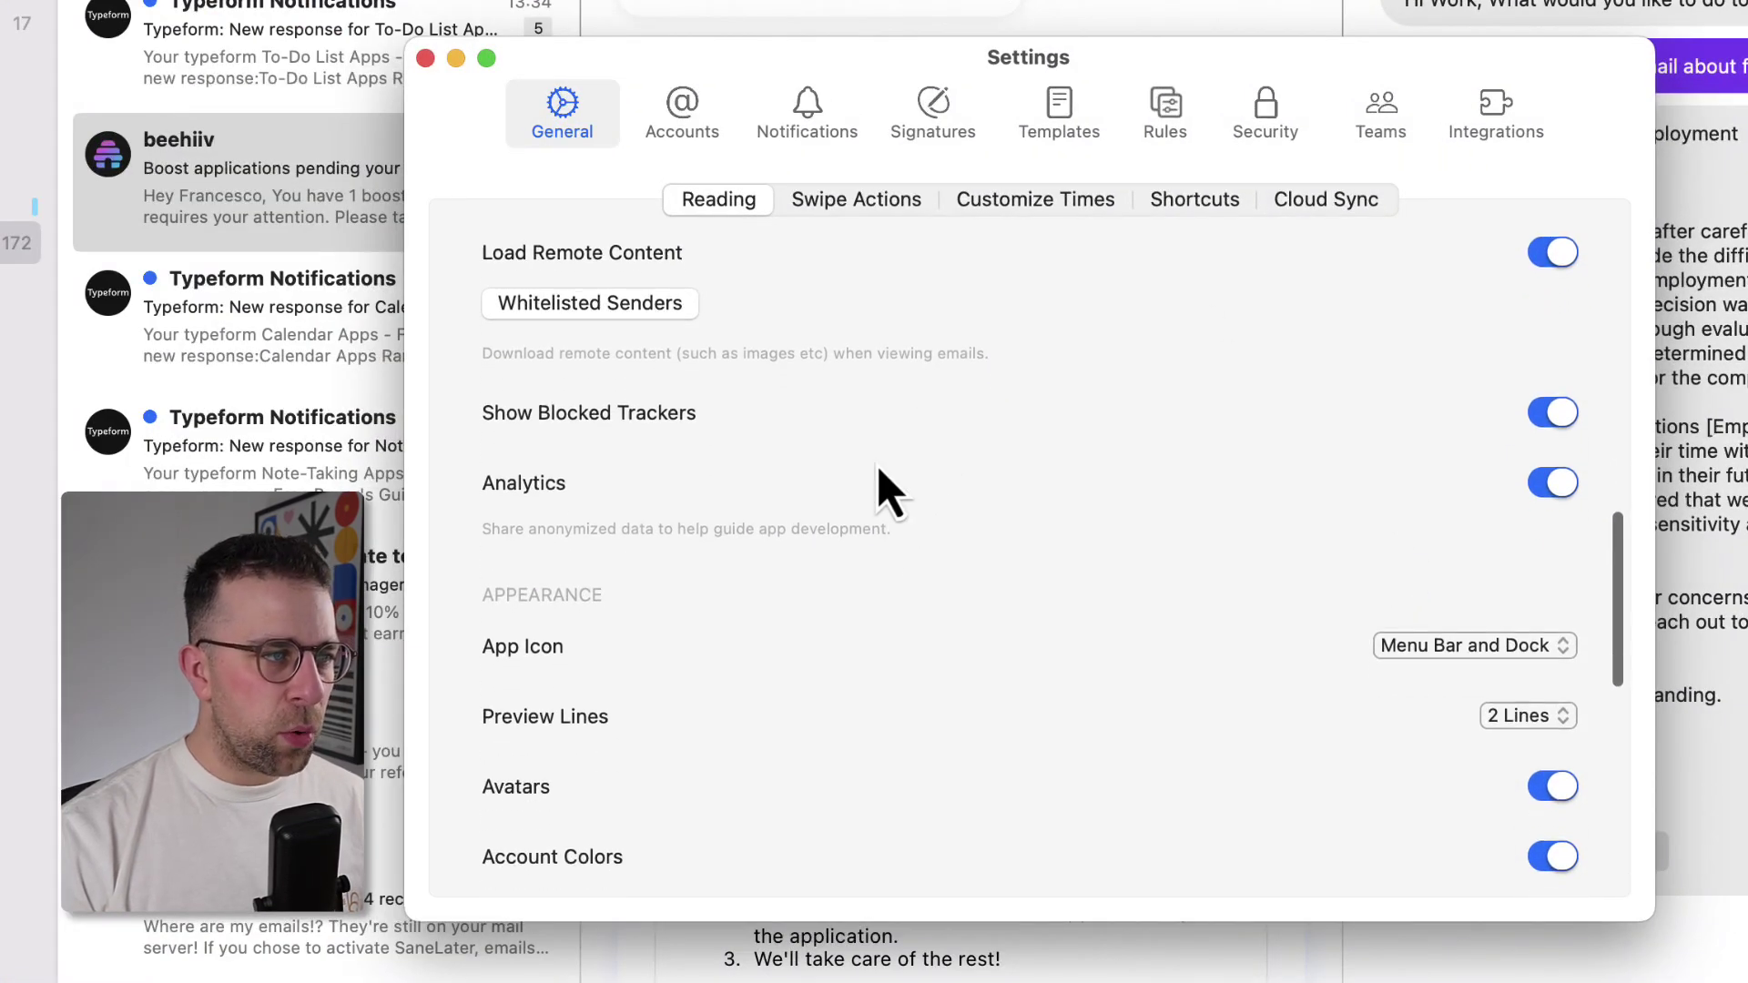
pyautogui.scroll(3, 874, 455)
pyautogui.scroll(-5, 1248, 600)
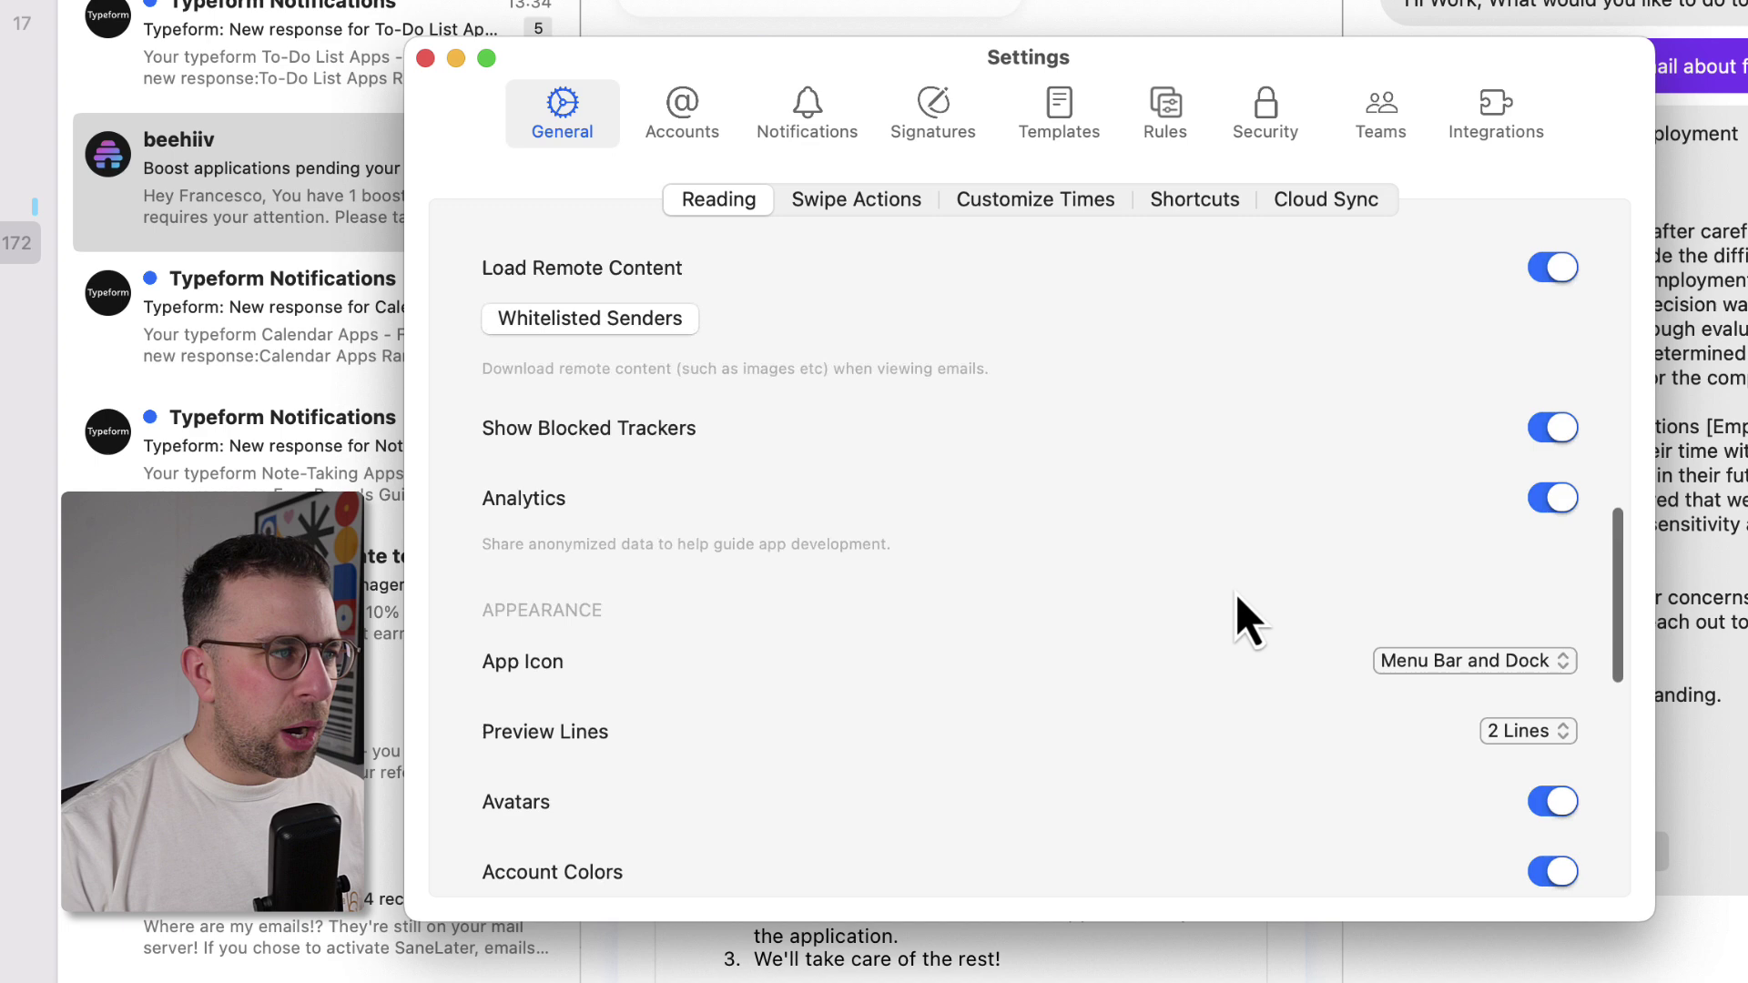
pyautogui.scroll(-5, 1249, 556)
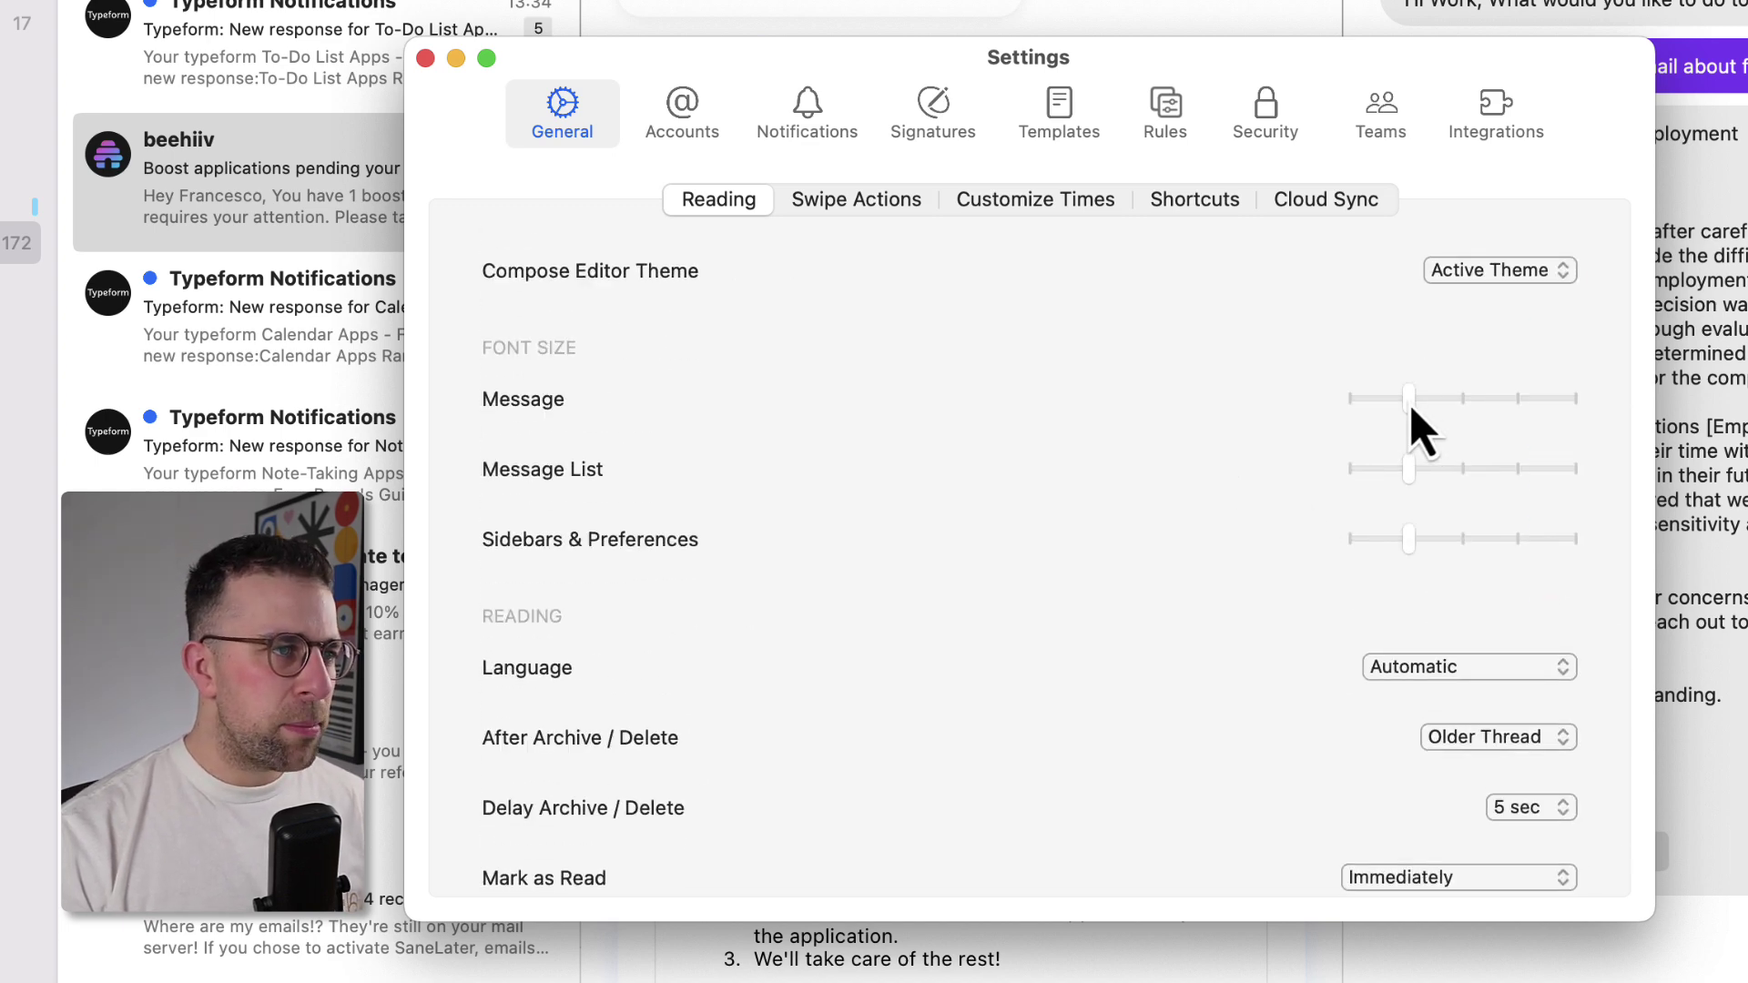
pyautogui.moveTo(1410, 409)
pyautogui.mouseDown()
pyautogui.moveTo(1498, 411)
pyautogui.moveTo(1373, 435)
pyautogui.moveTo(1397, 406)
pyautogui.mouseUp()
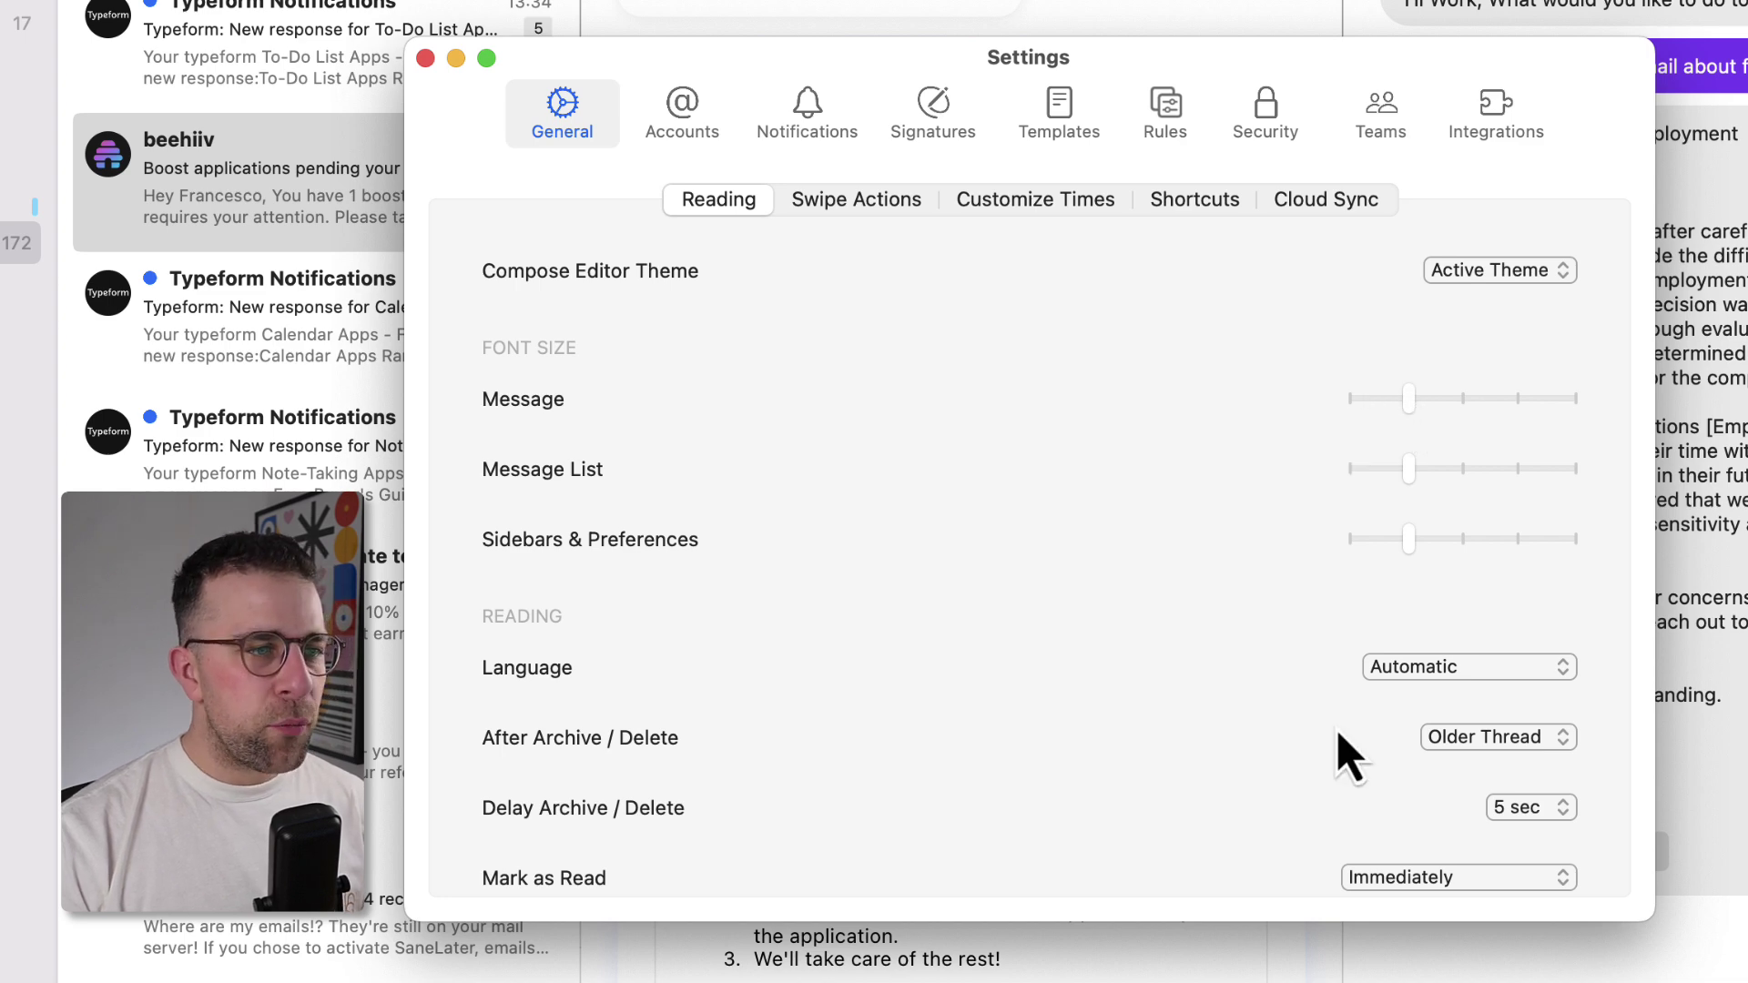
pyautogui.scroll(-5, 1311, 801)
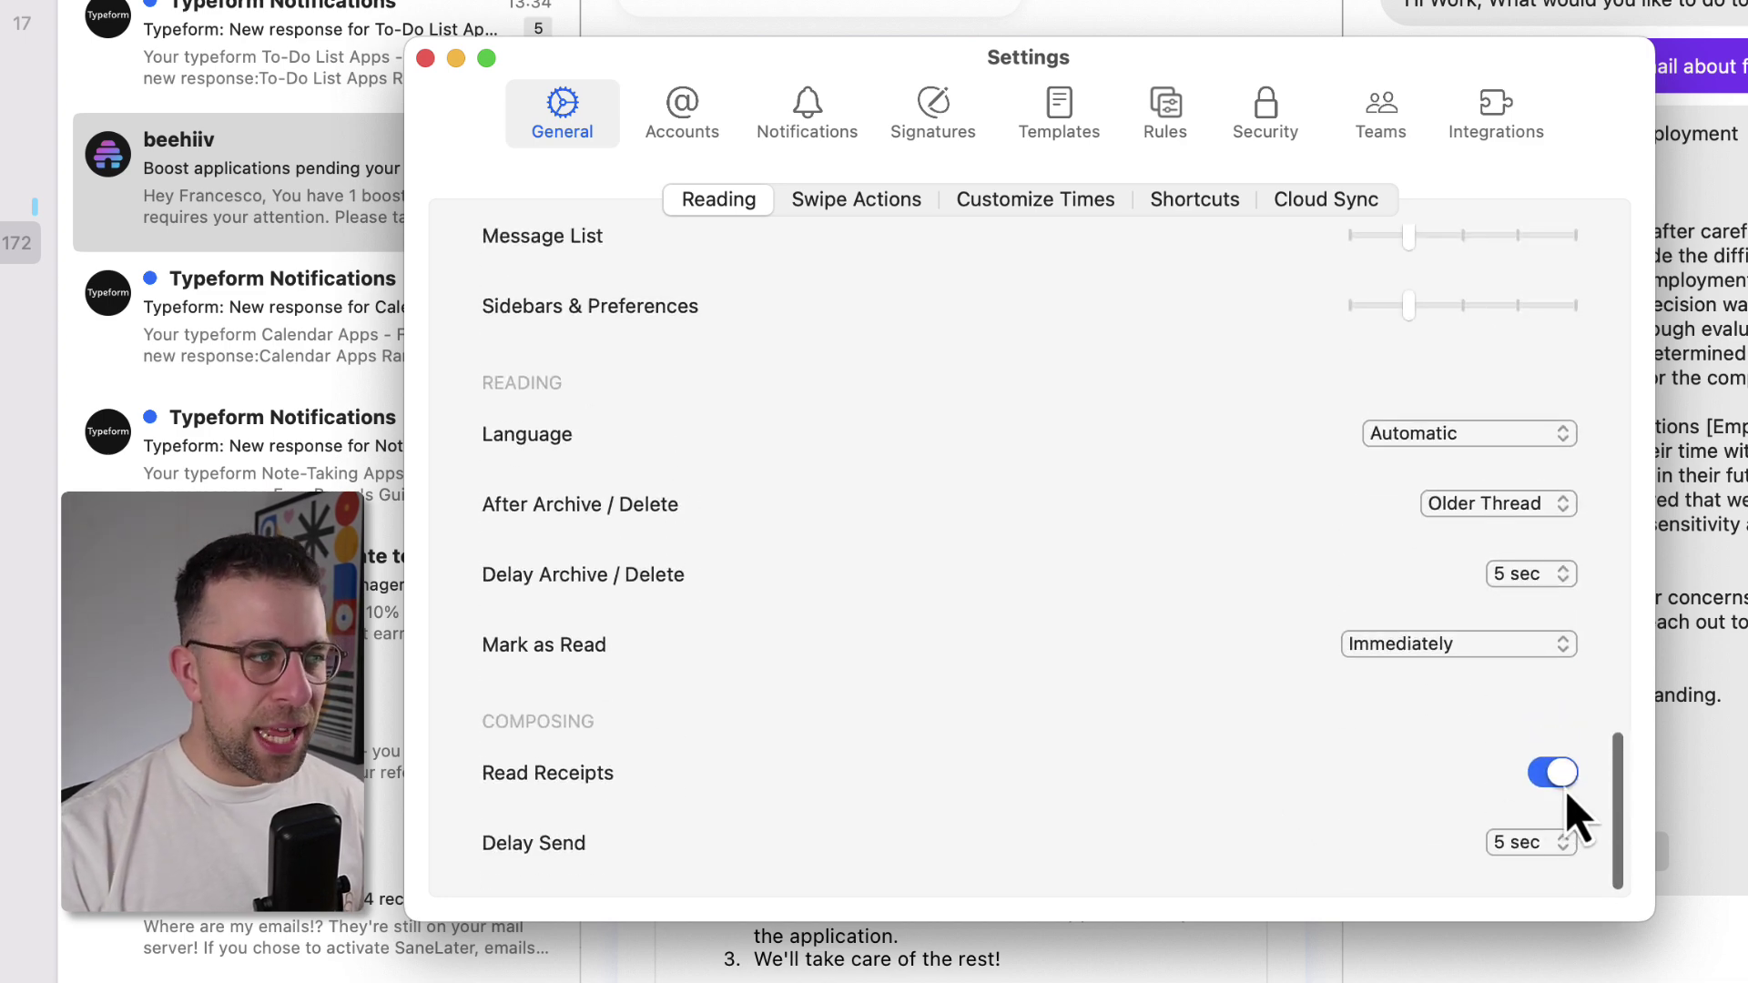
pyautogui.scroll(8, 1467, 691)
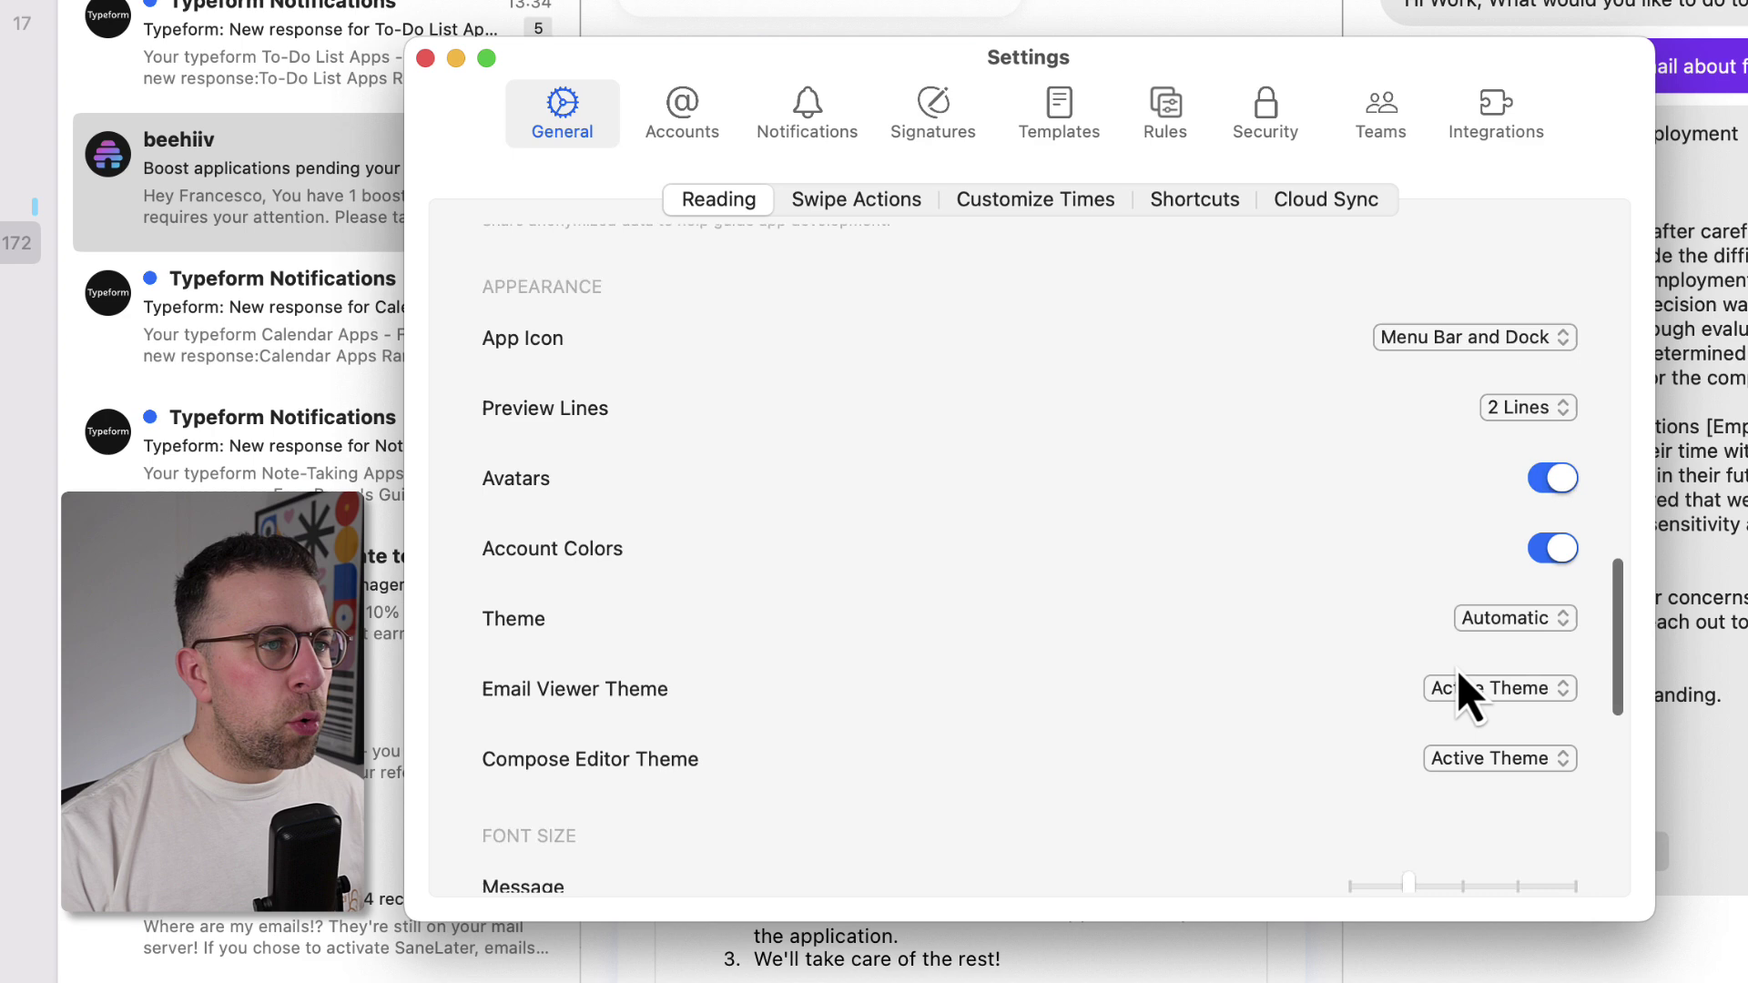
# Step: Review swipe actions, snooze times, Secure Send and shortcuts, then turn on Sync across devices
pyautogui.click(888, 205)
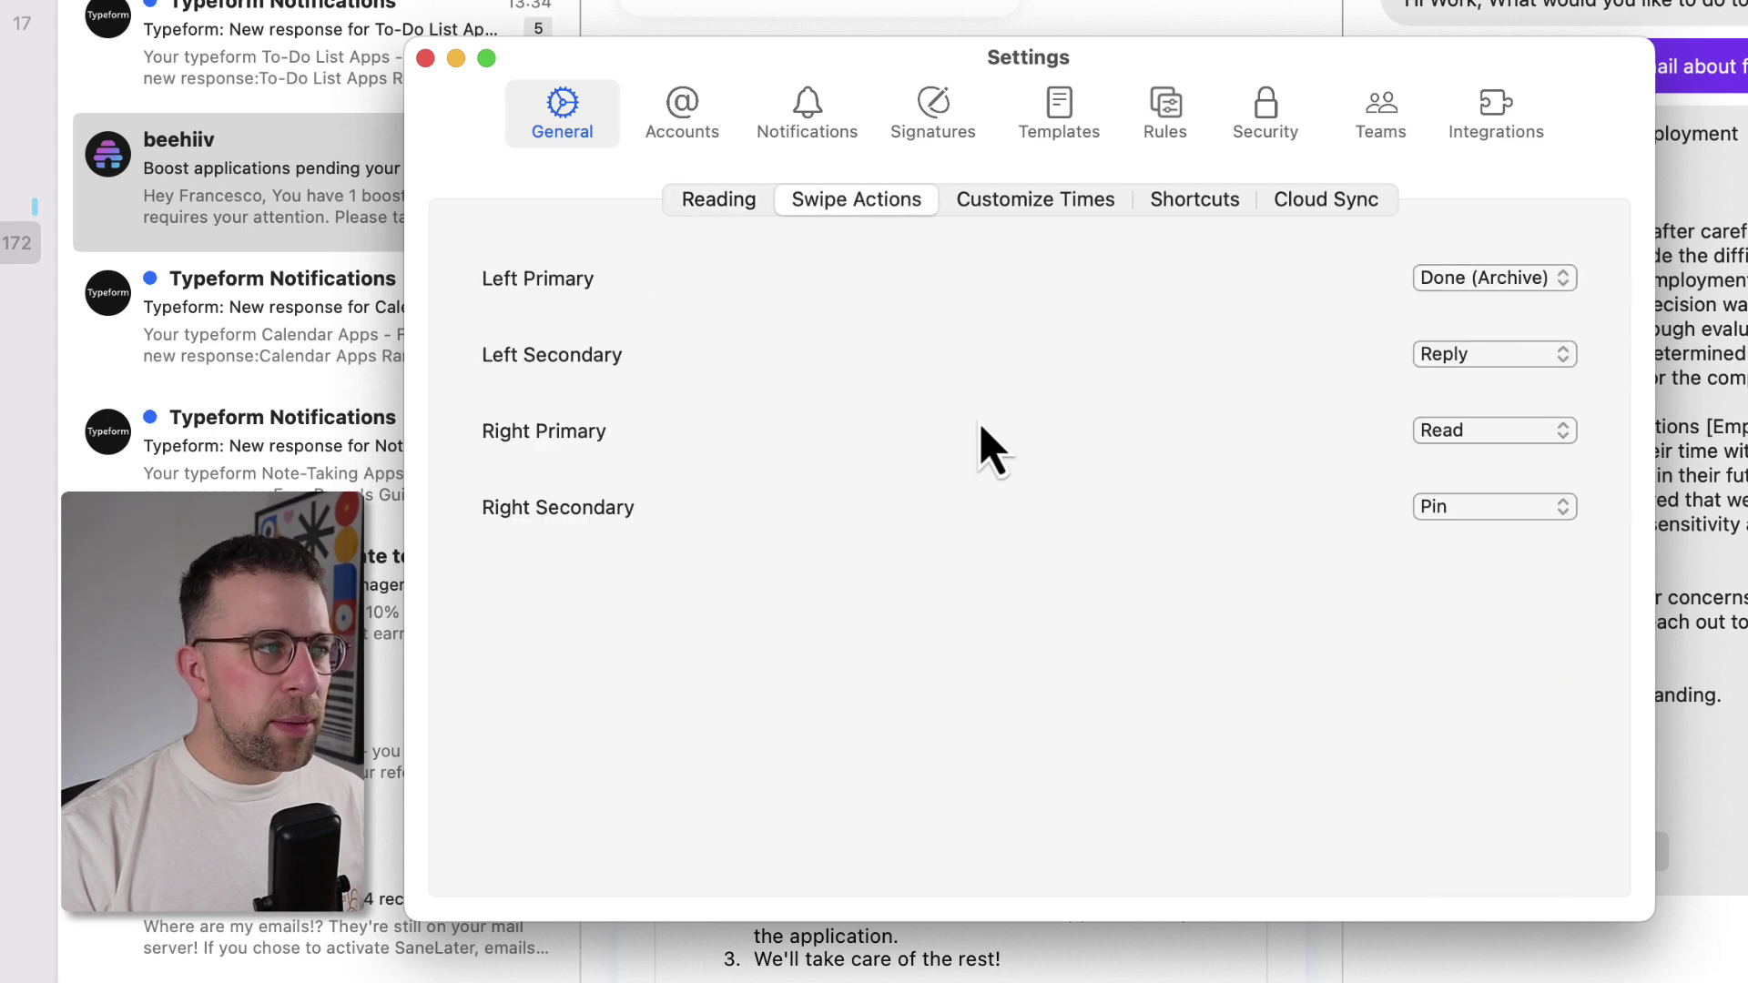
pyautogui.click(1022, 208)
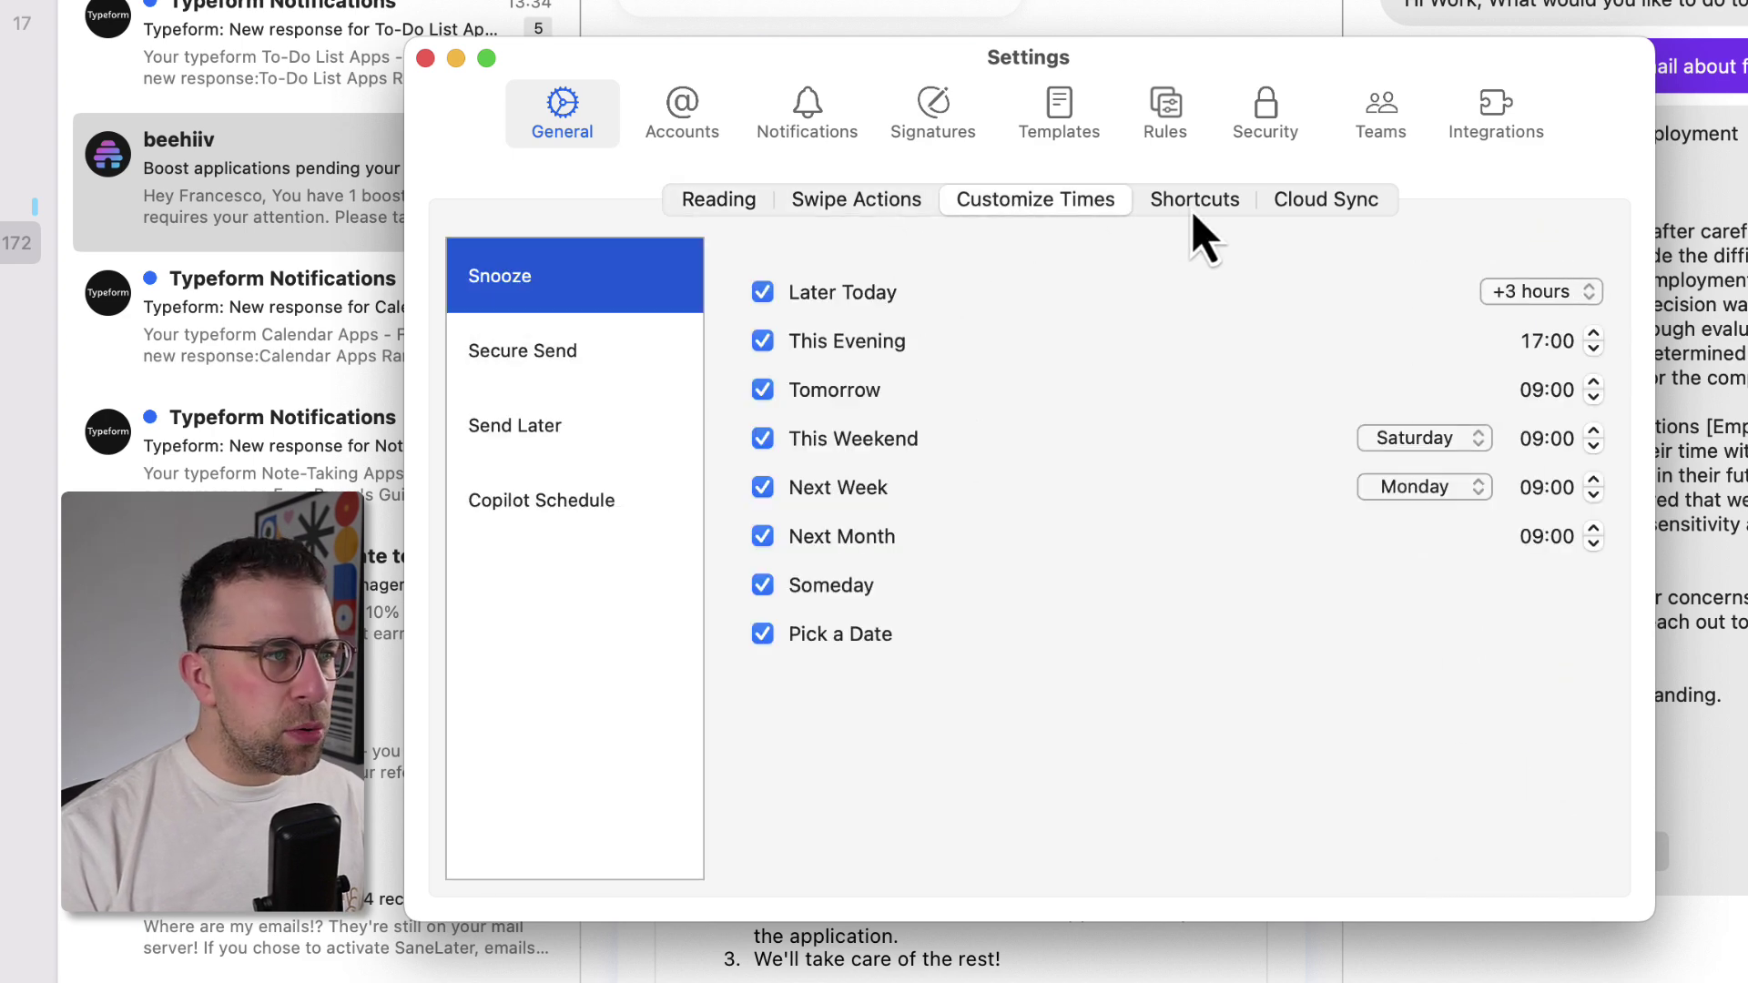
pyautogui.click(512, 360)
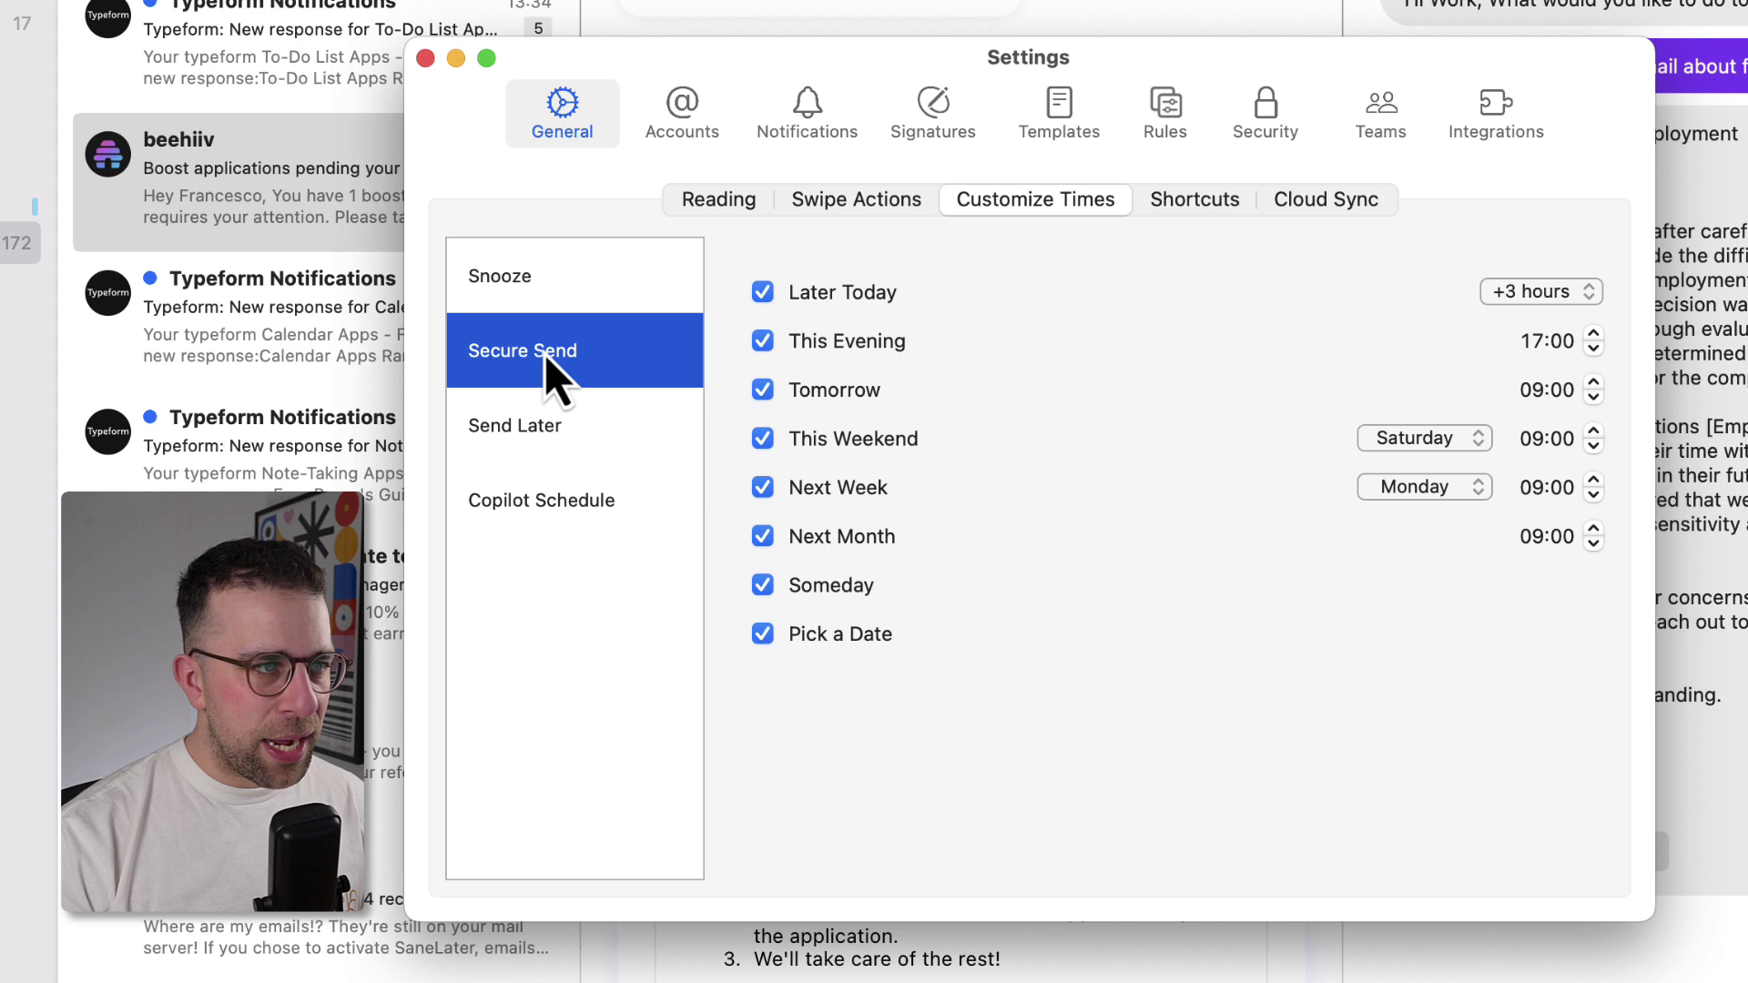
pyautogui.click(1209, 215)
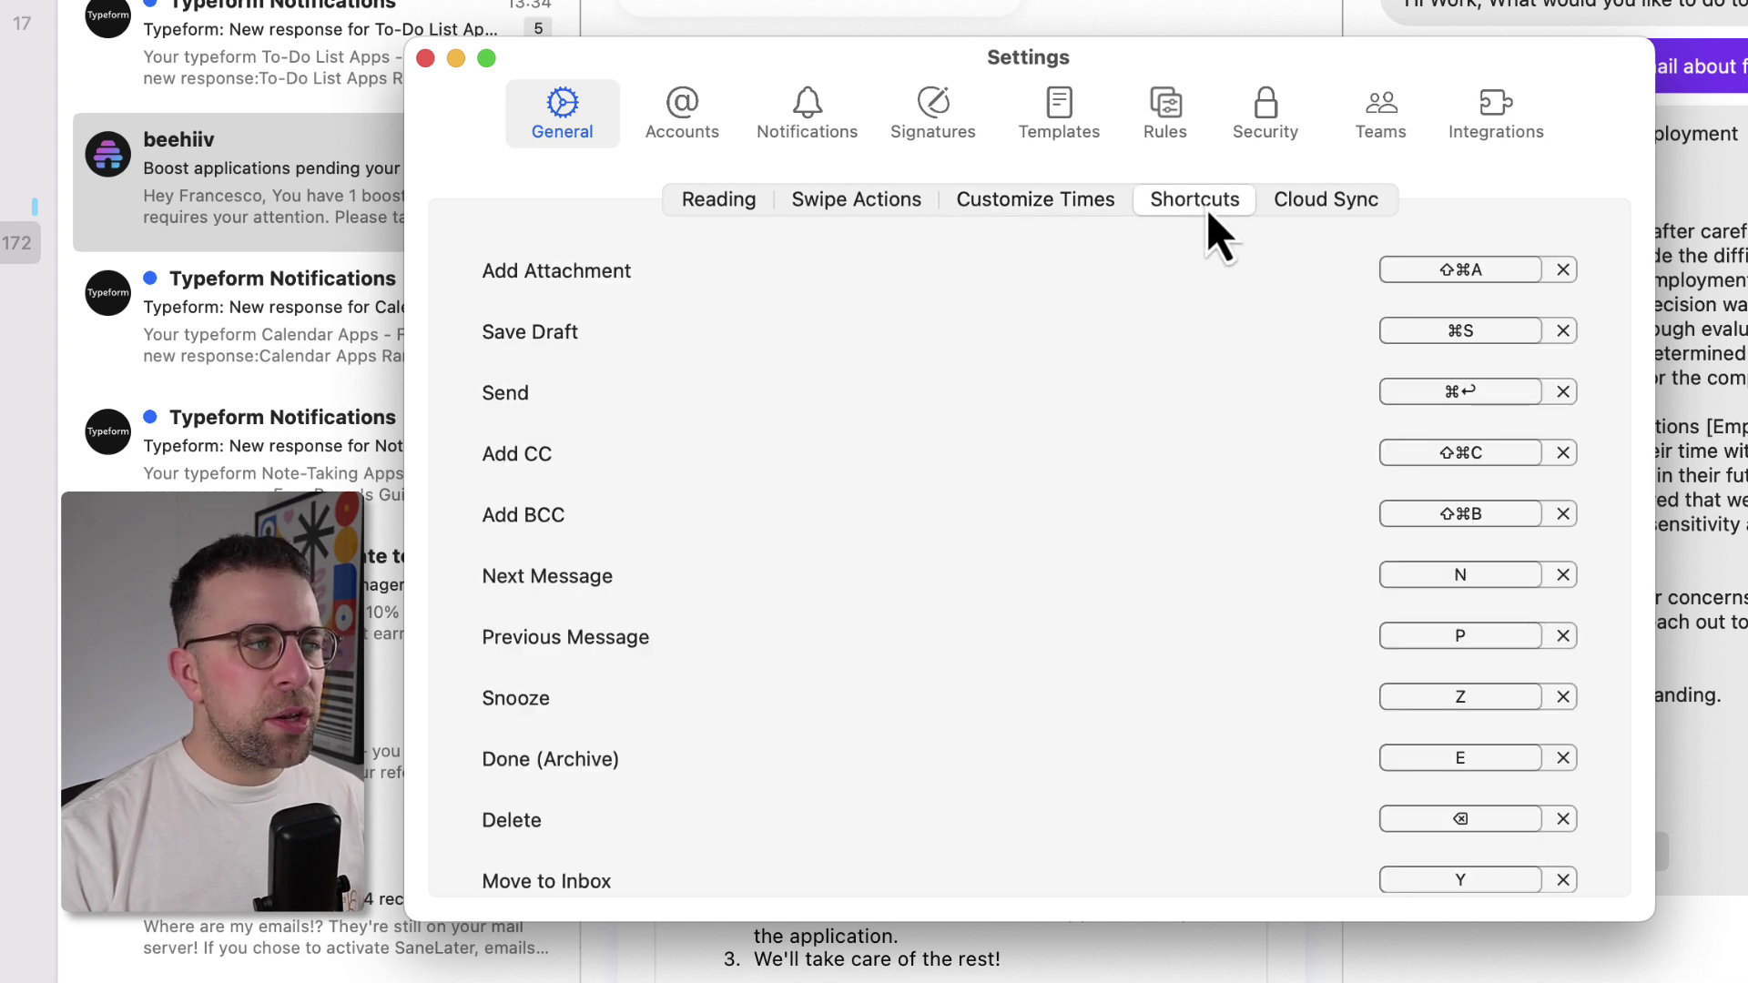
pyautogui.click(1294, 211)
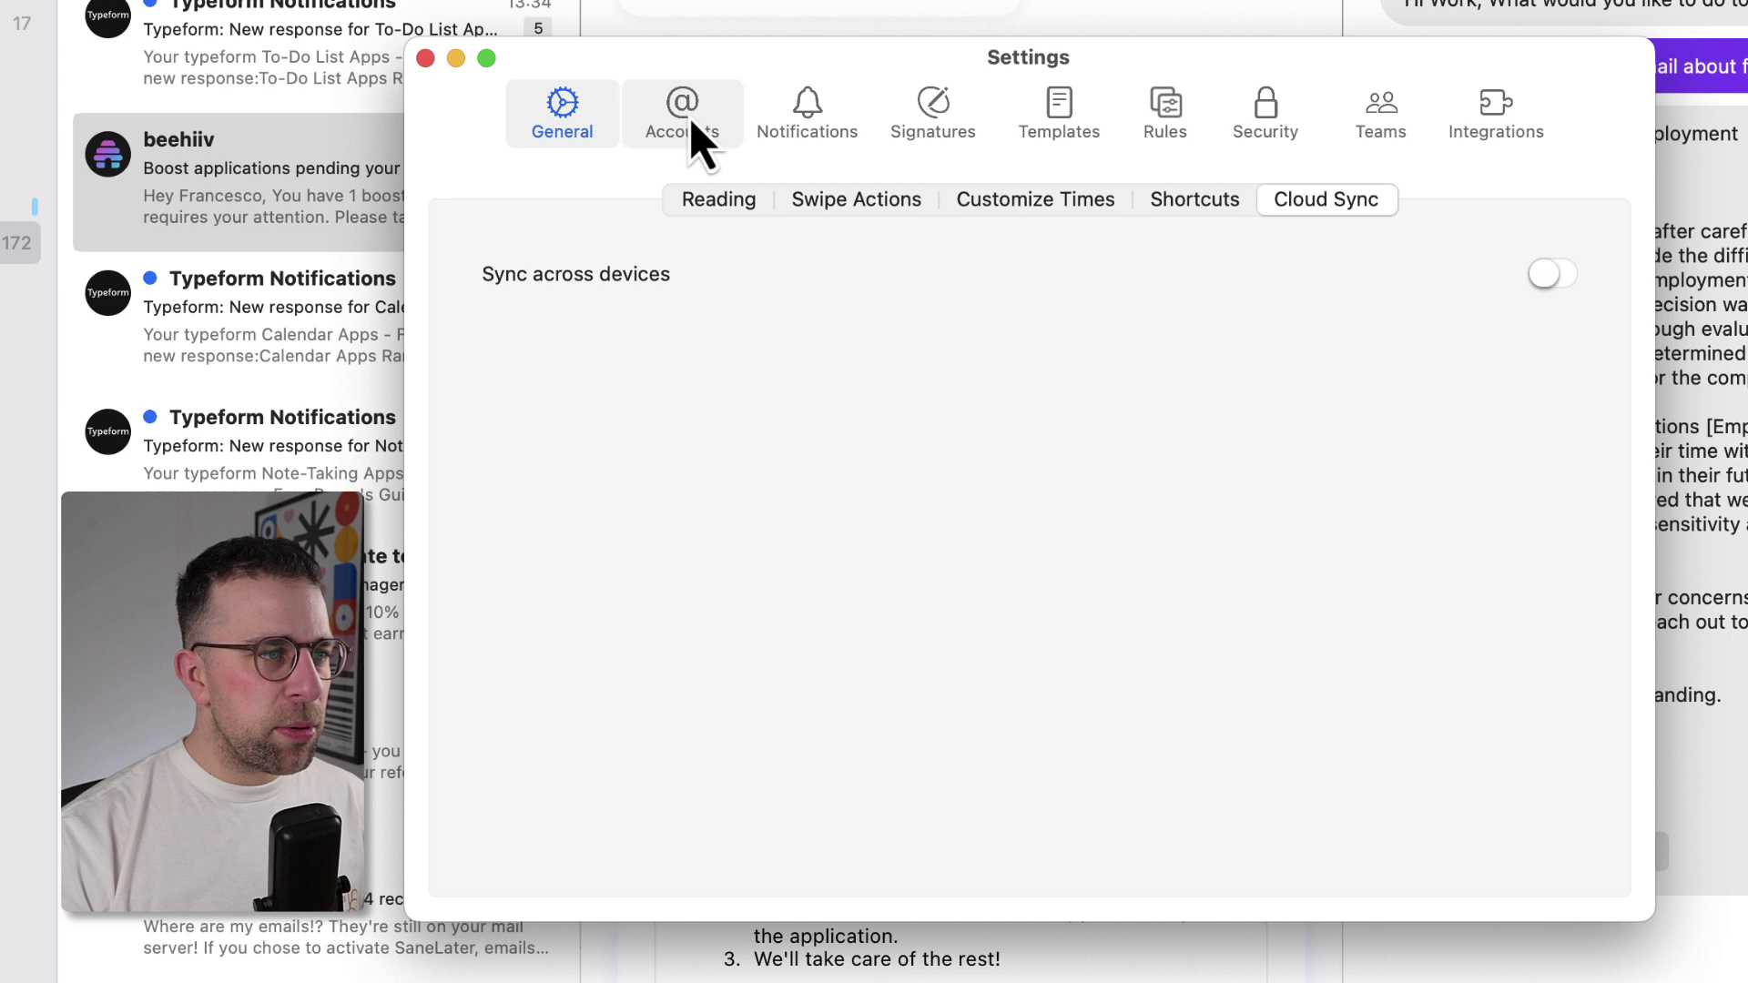
pyautogui.click(1562, 284)
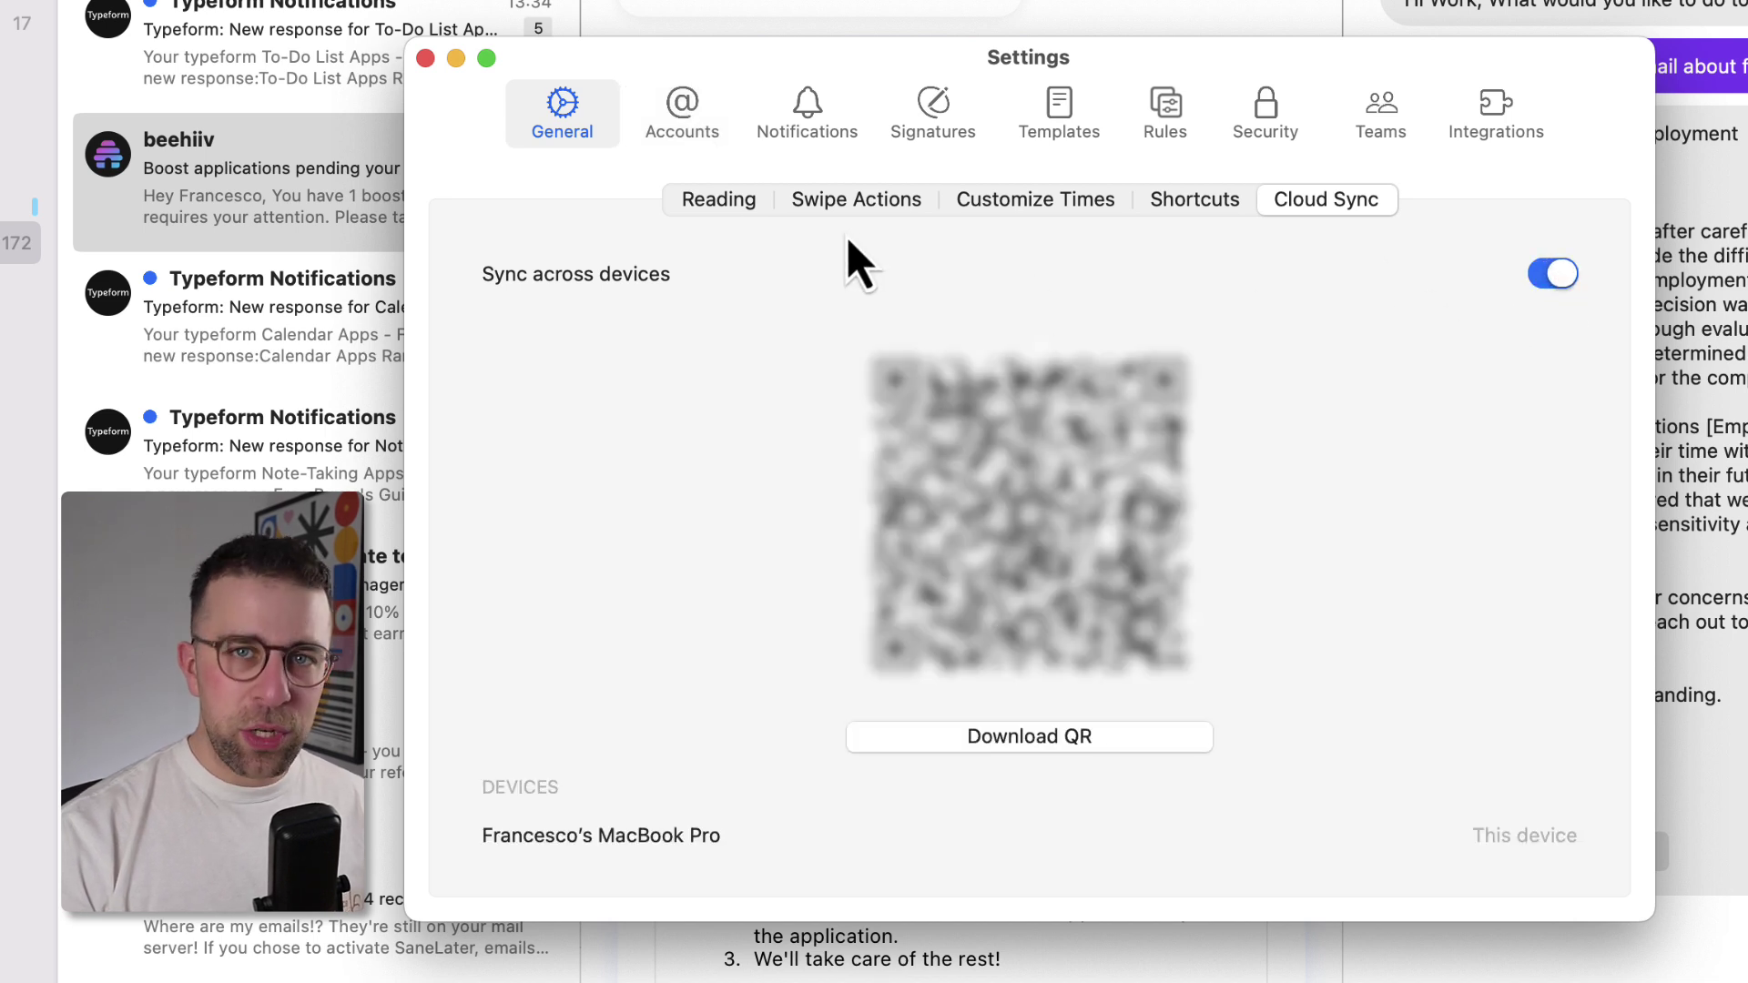
# Step: In the Signatures settings, append 'Msil' to the signature, add a second signature, and save
pyautogui.click(692, 107)
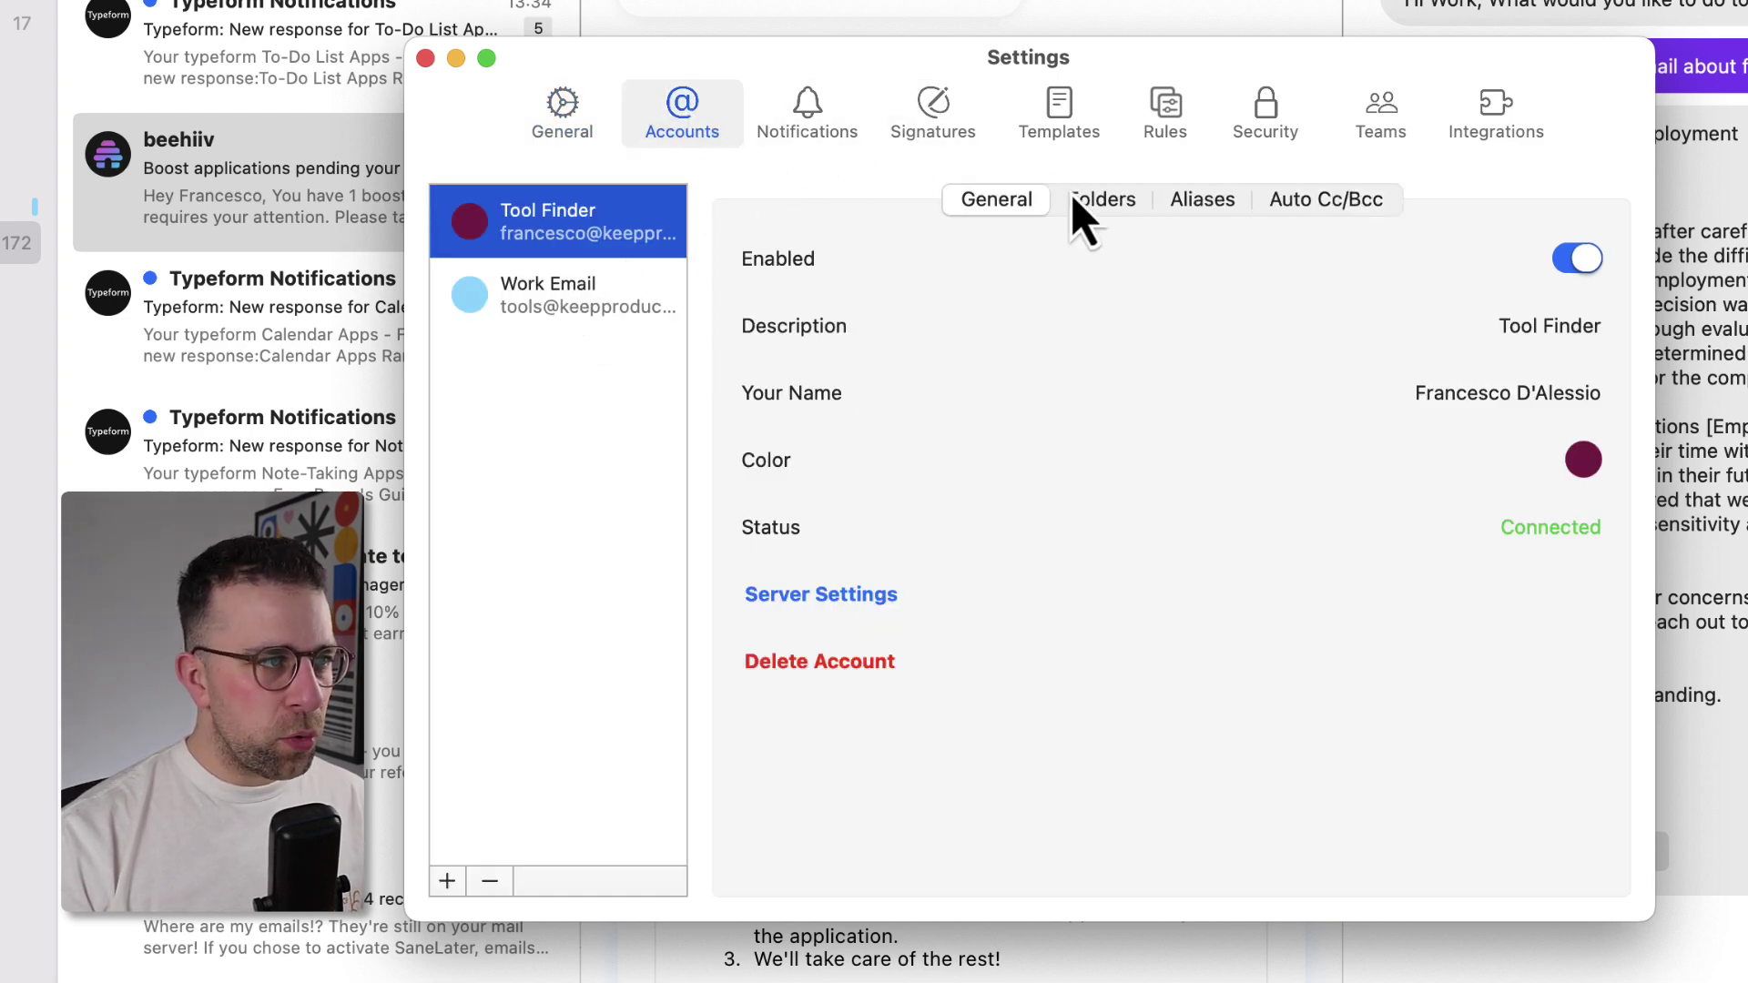
pyautogui.click(813, 113)
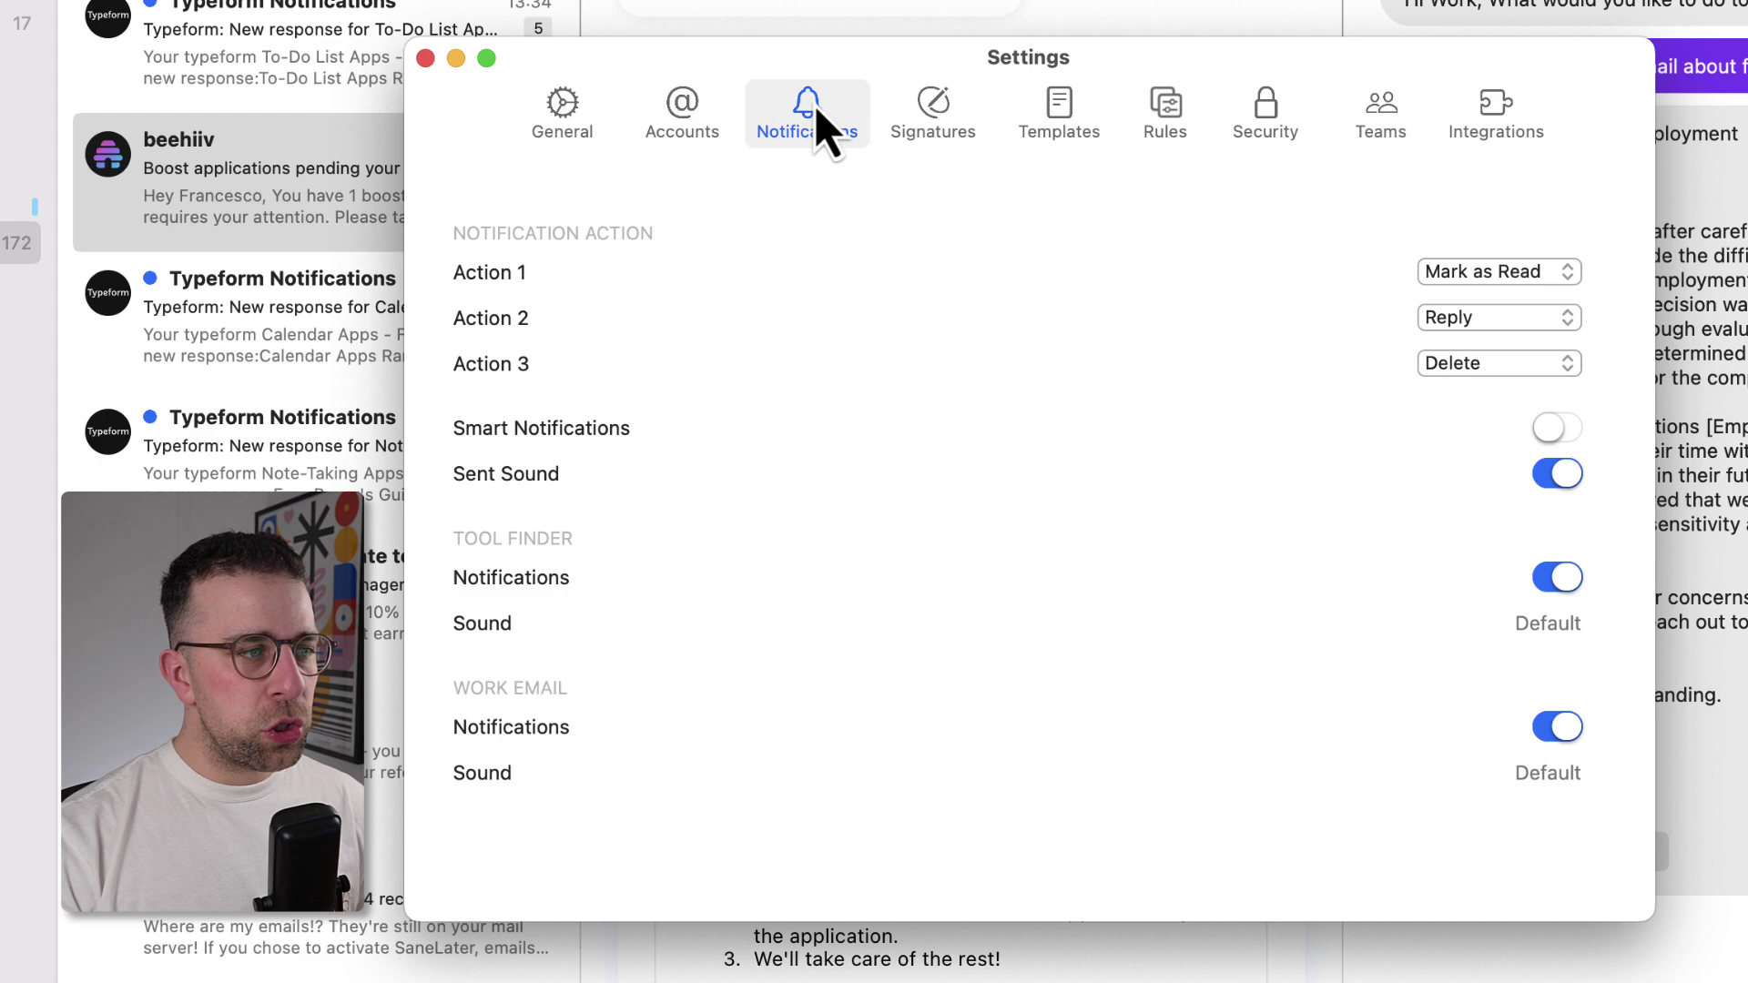
pyautogui.click(965, 128)
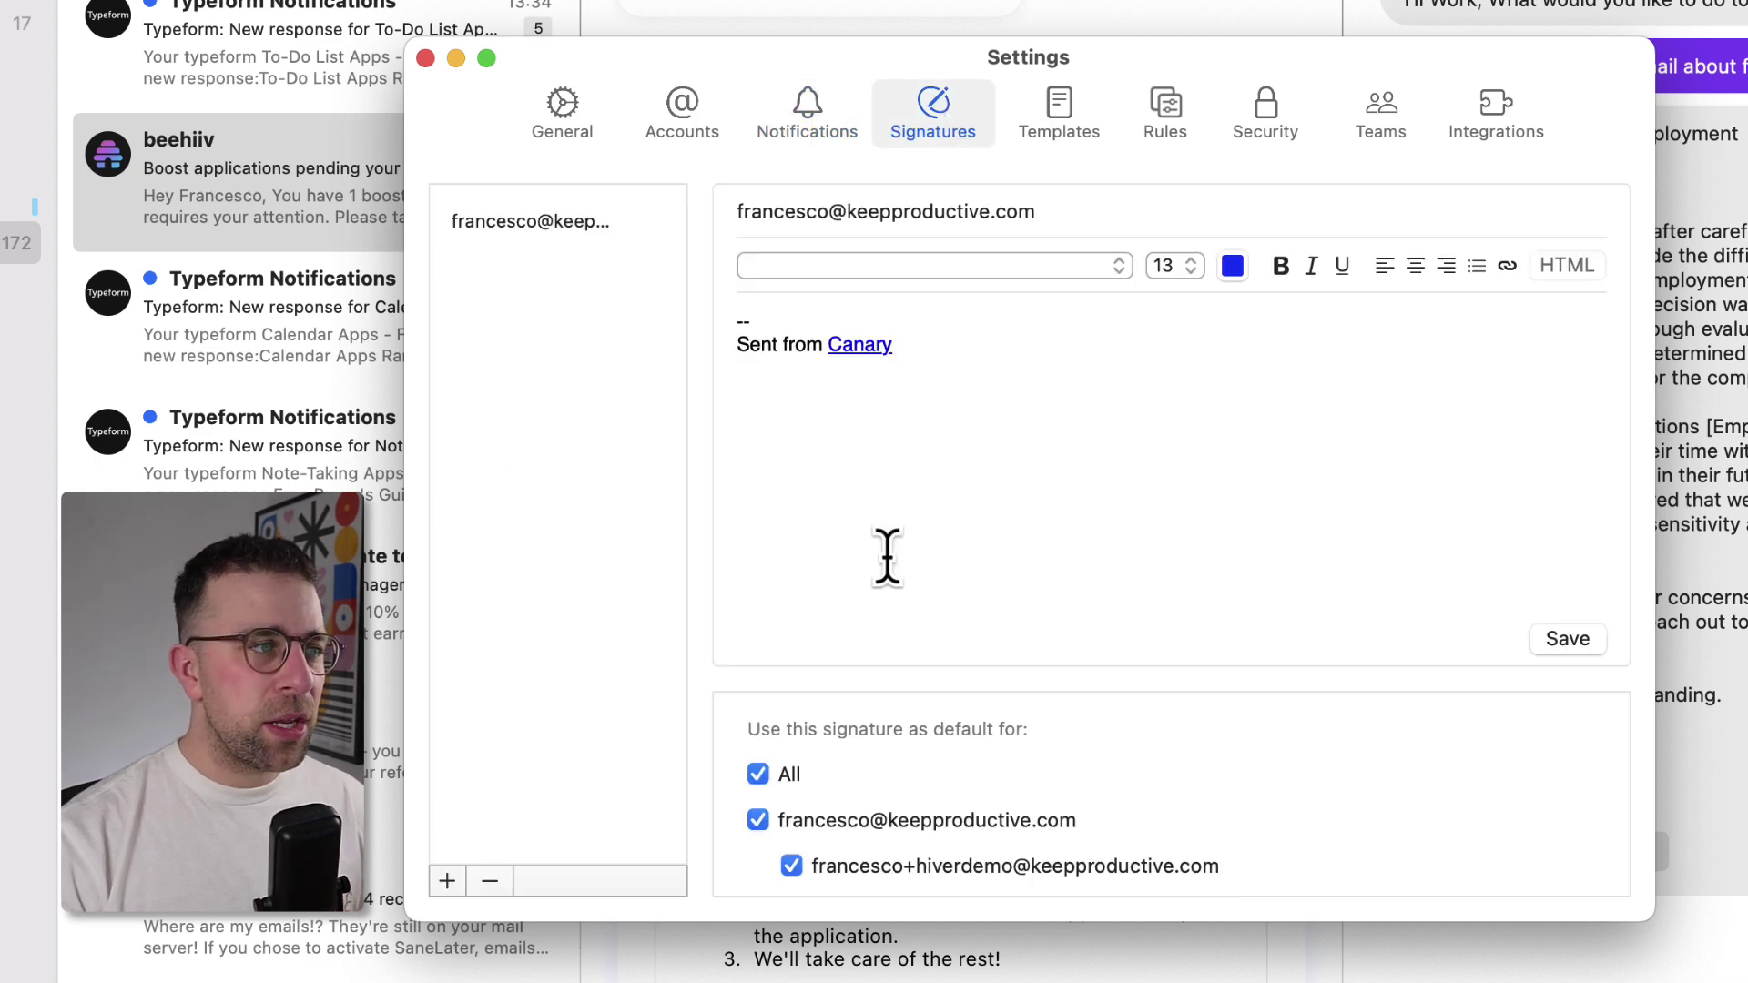
pyautogui.click(917, 355)
pyautogui.write('Msil')
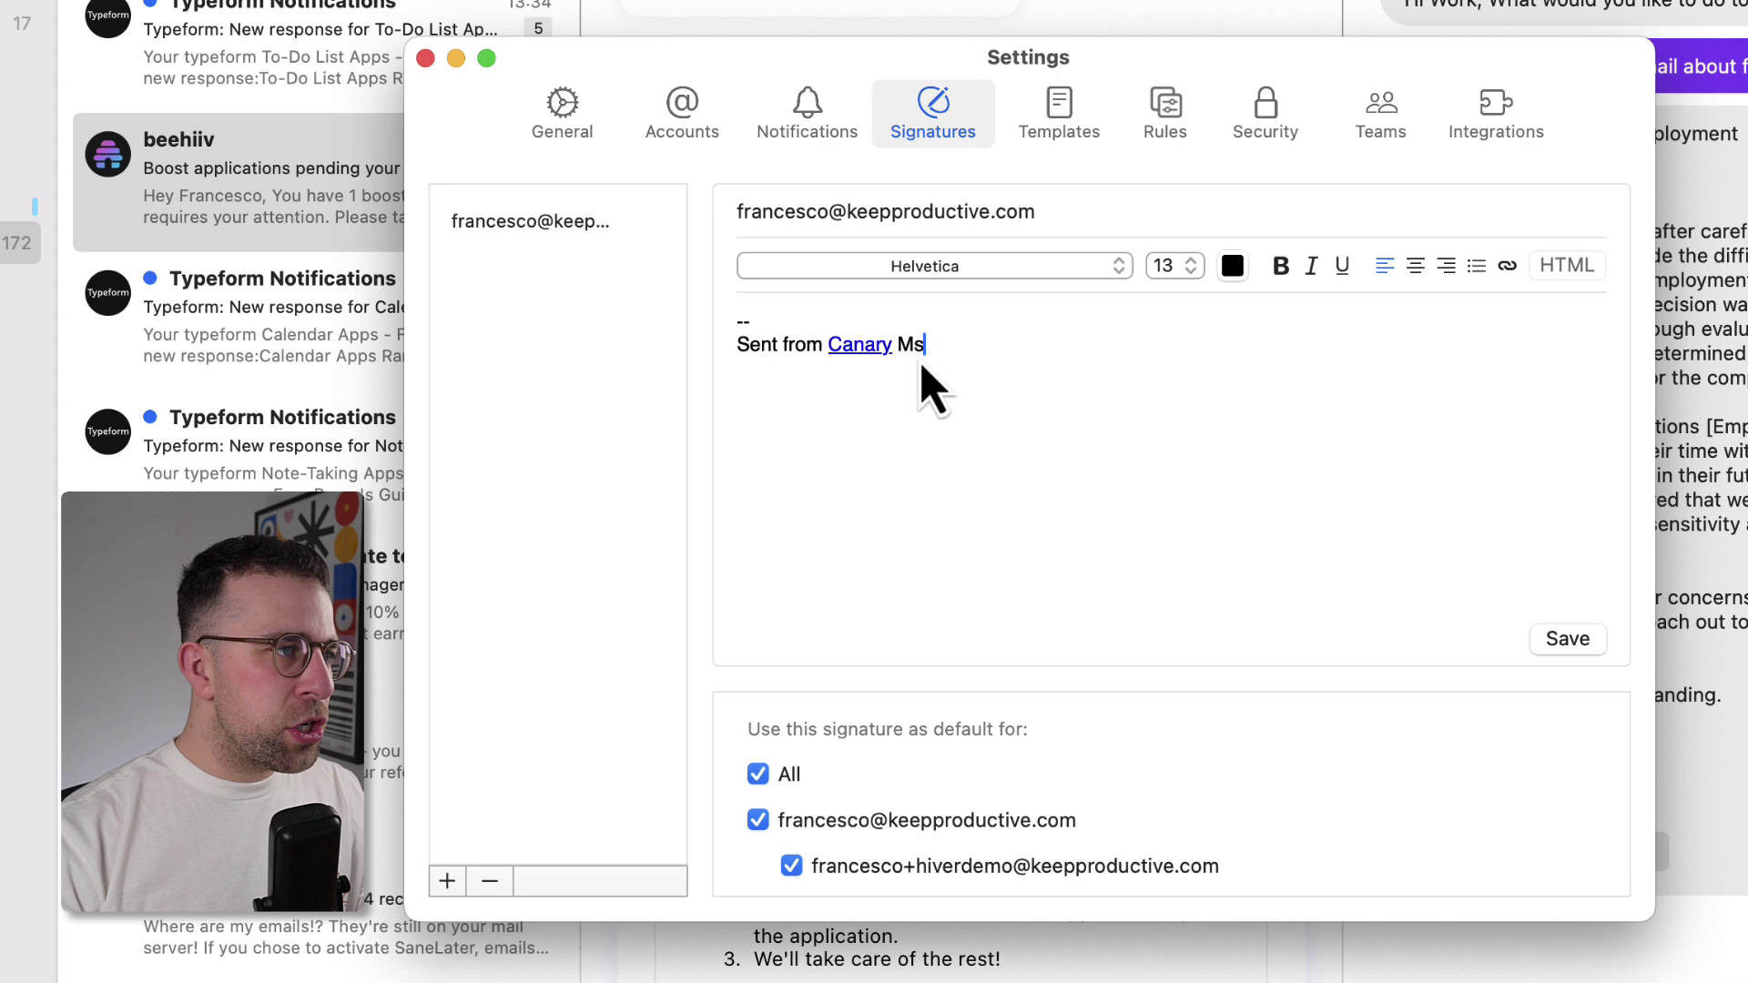
pyautogui.click(449, 887)
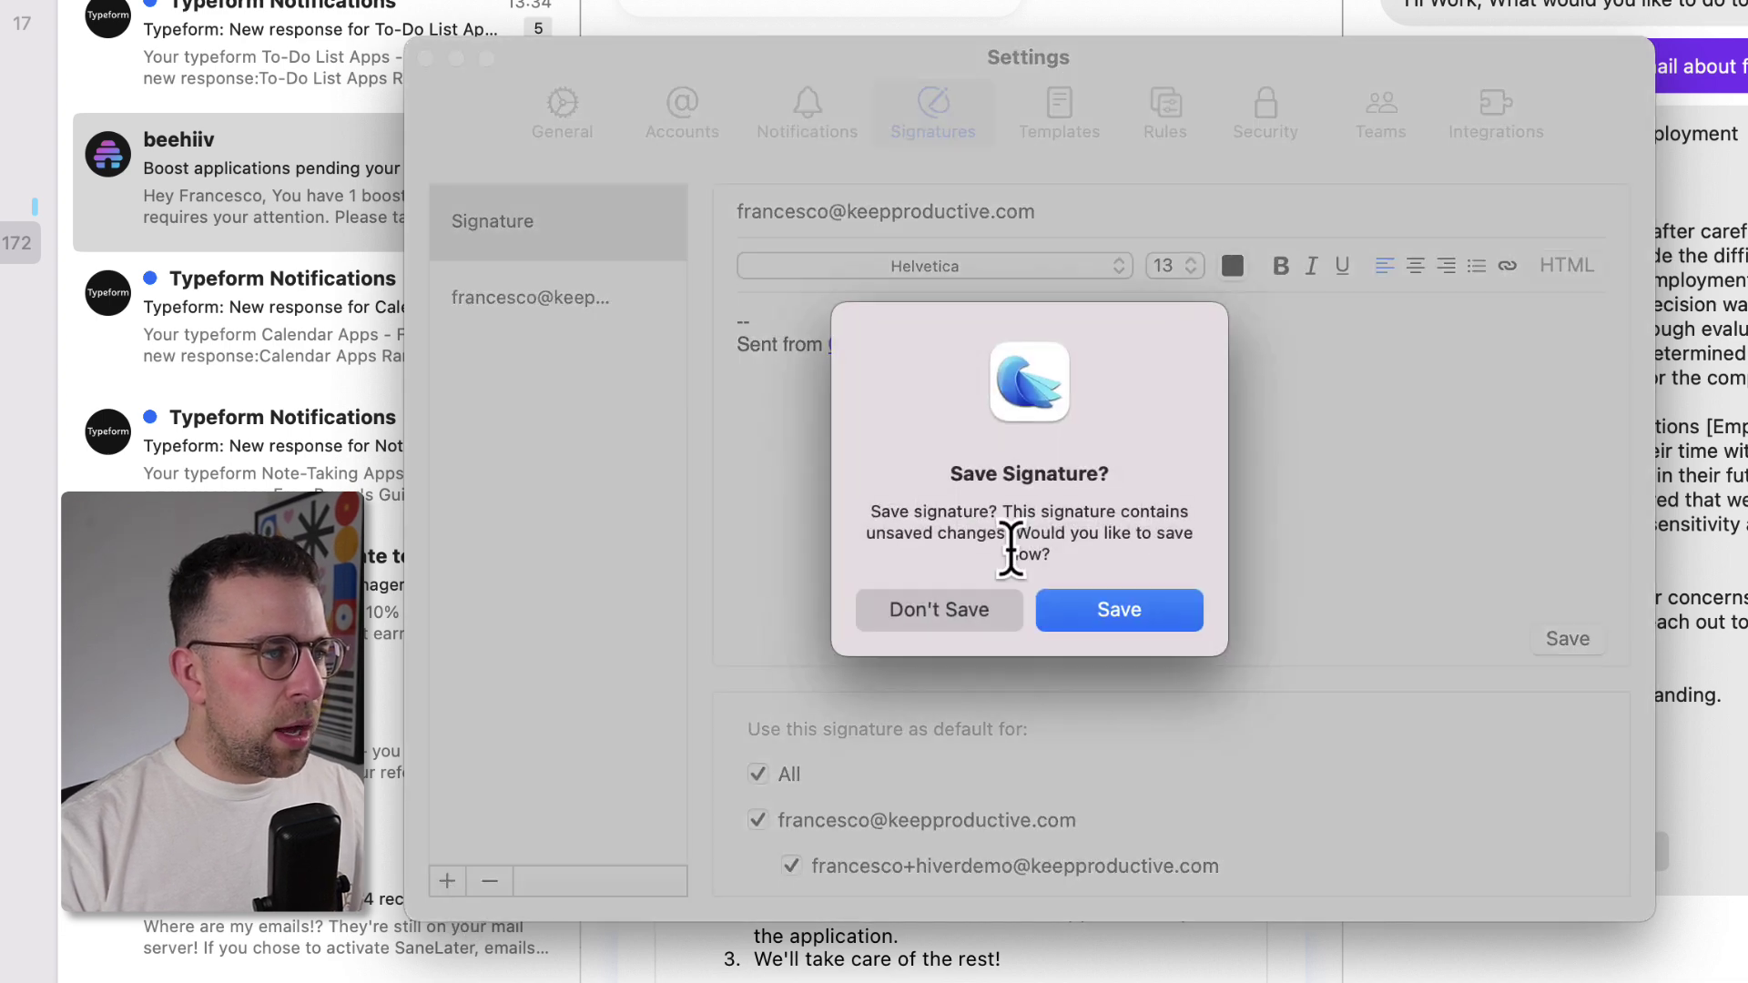
pyautogui.click(1083, 610)
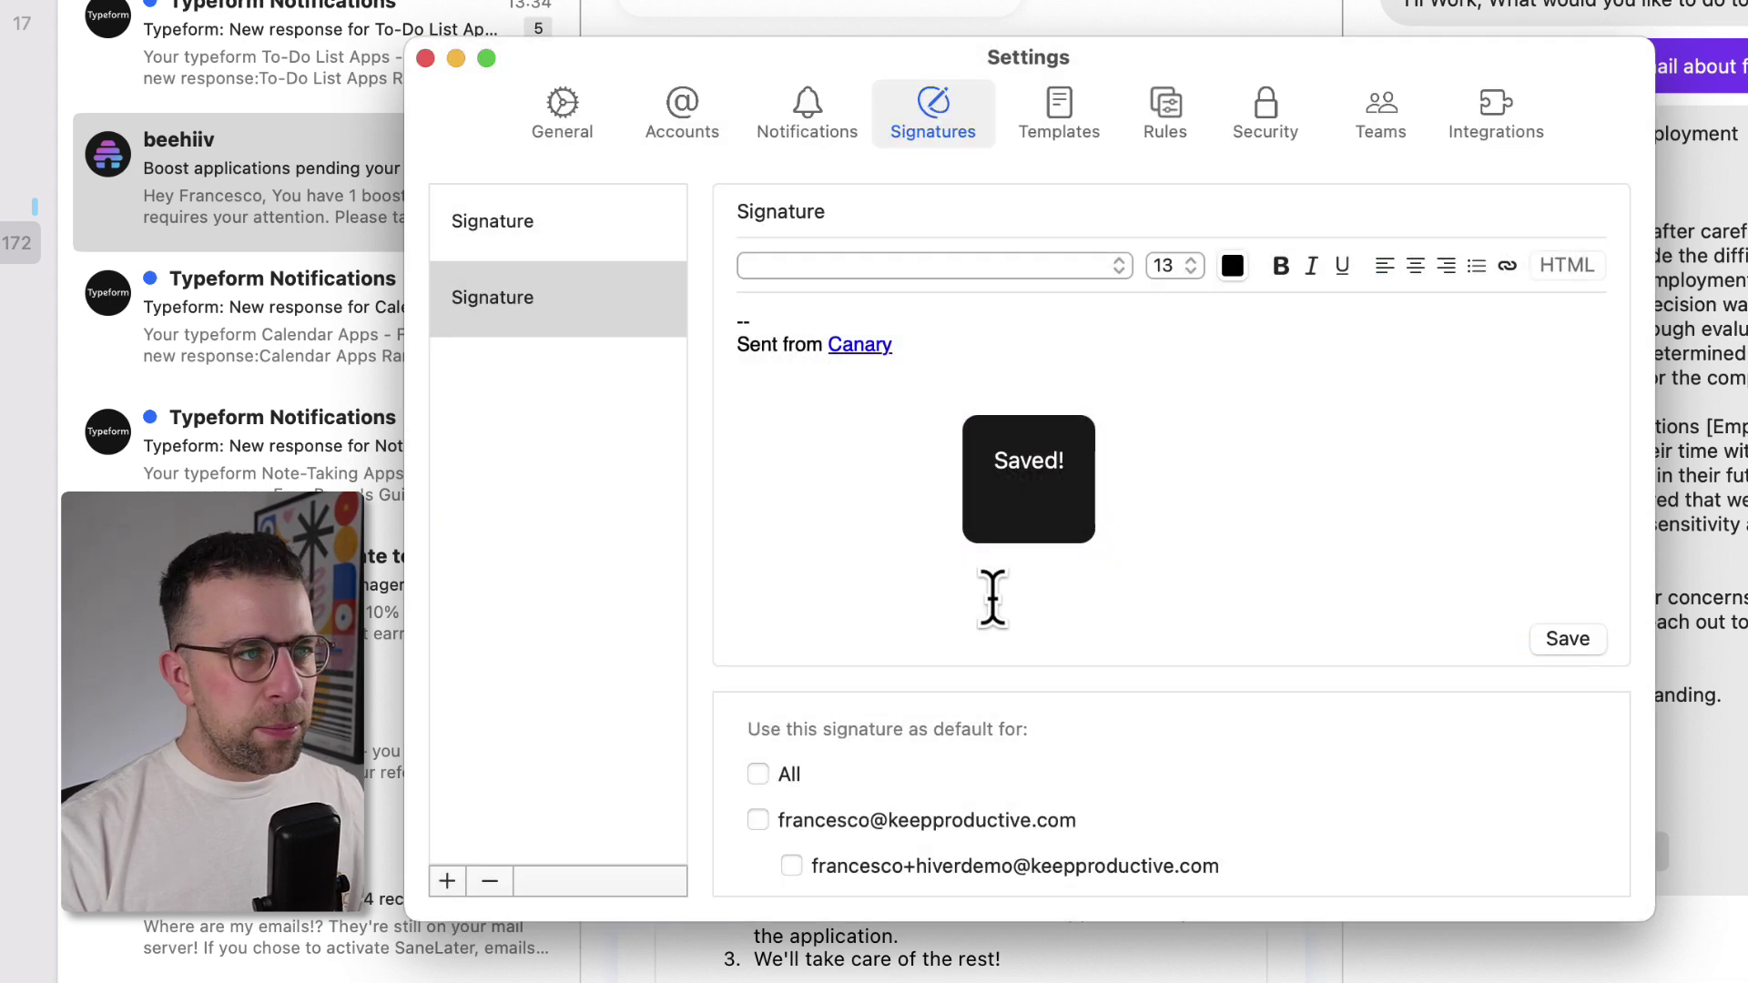
# Step: Review Templates, Rules and Security, toggle PGP on then off, and show the Todoist/Asana Integrations page
pyautogui.click(1078, 127)
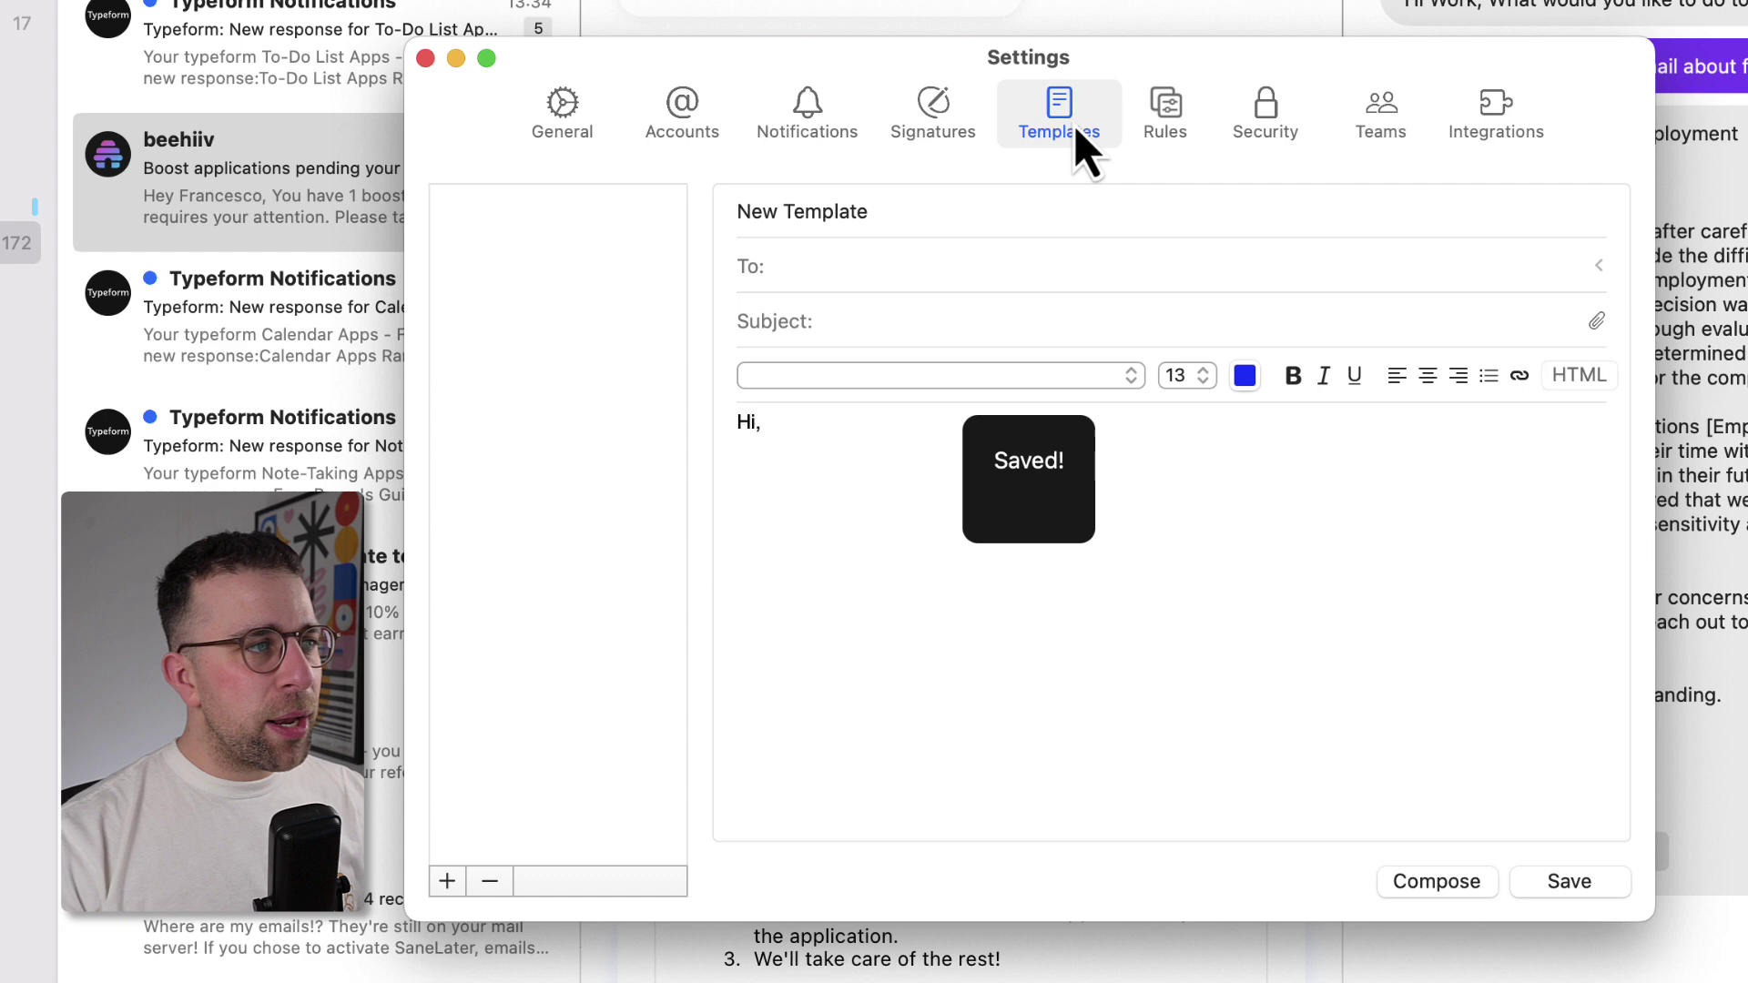
pyautogui.click(1194, 141)
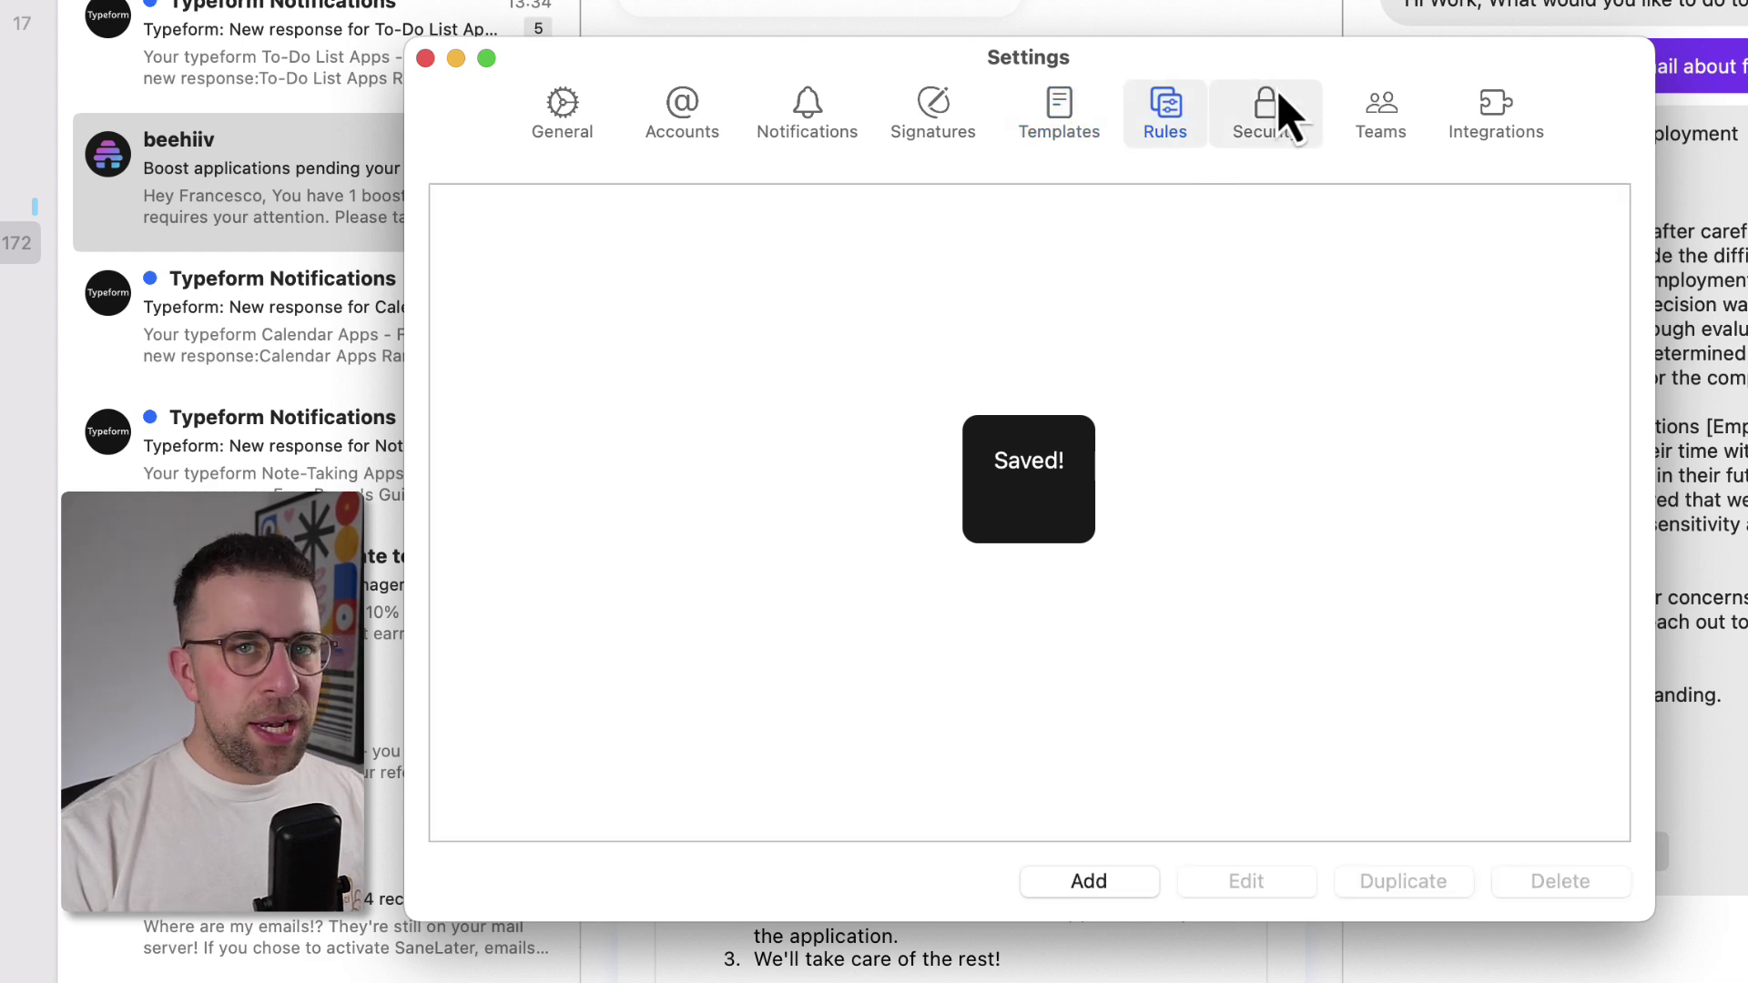
pyautogui.click(1282, 123)
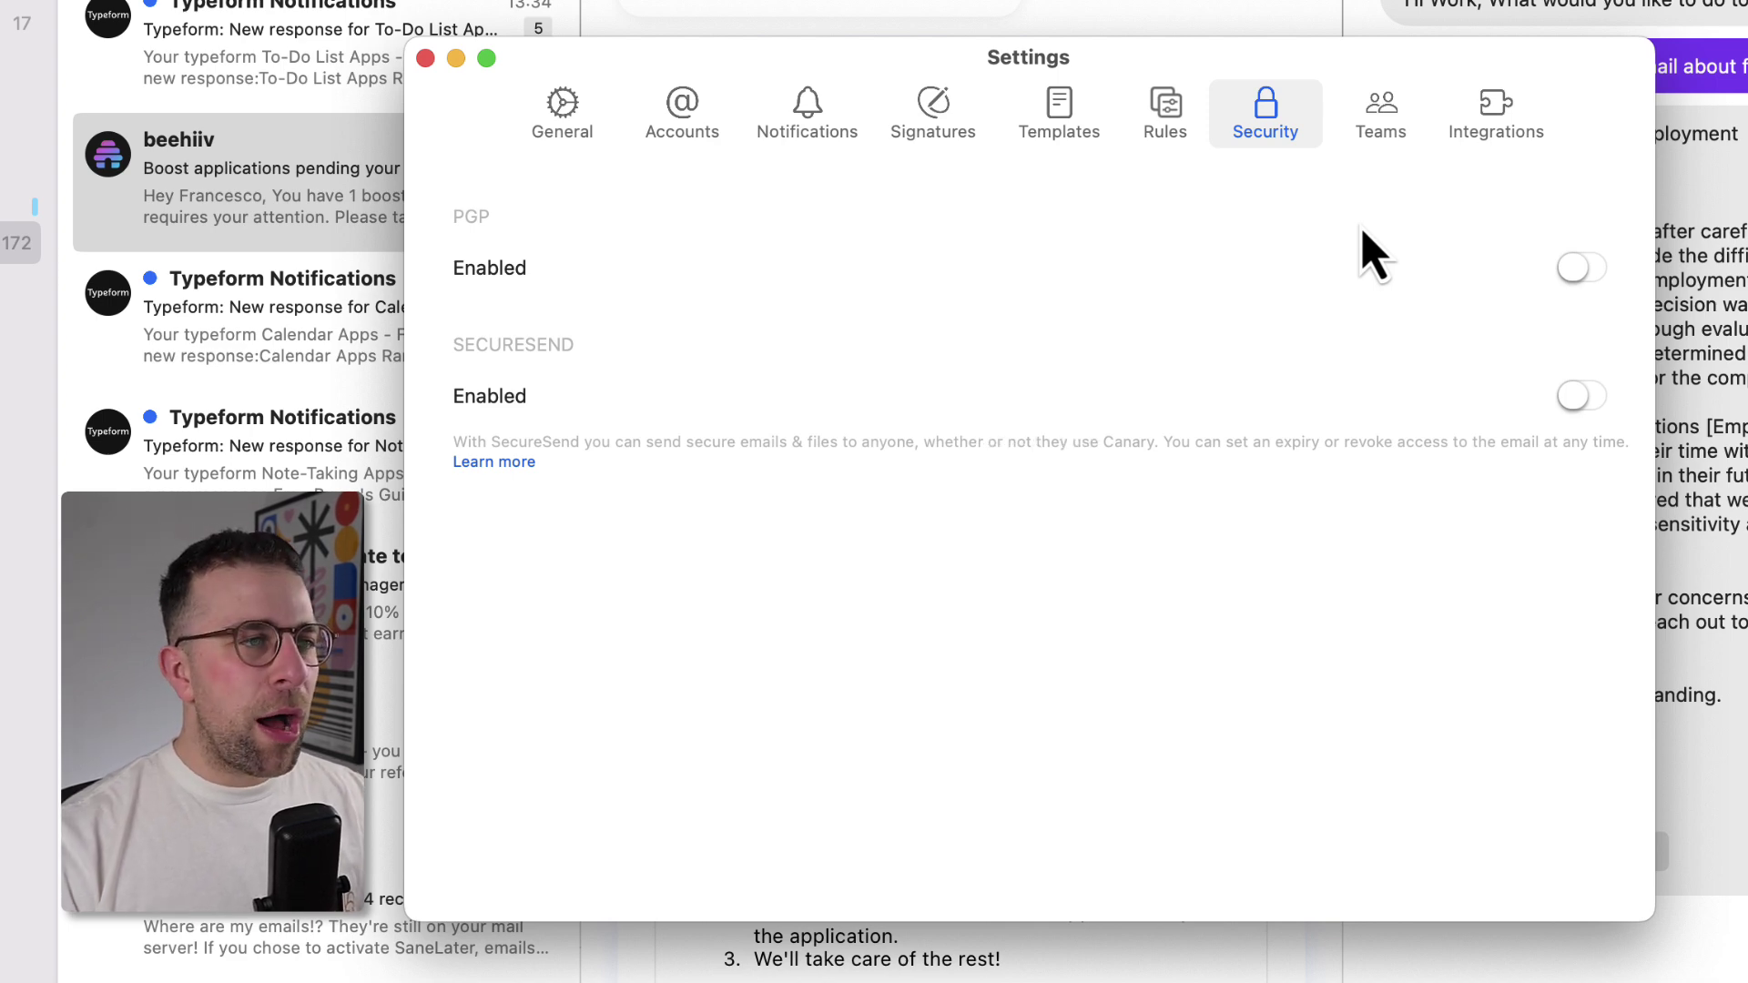
pyautogui.click(1591, 279)
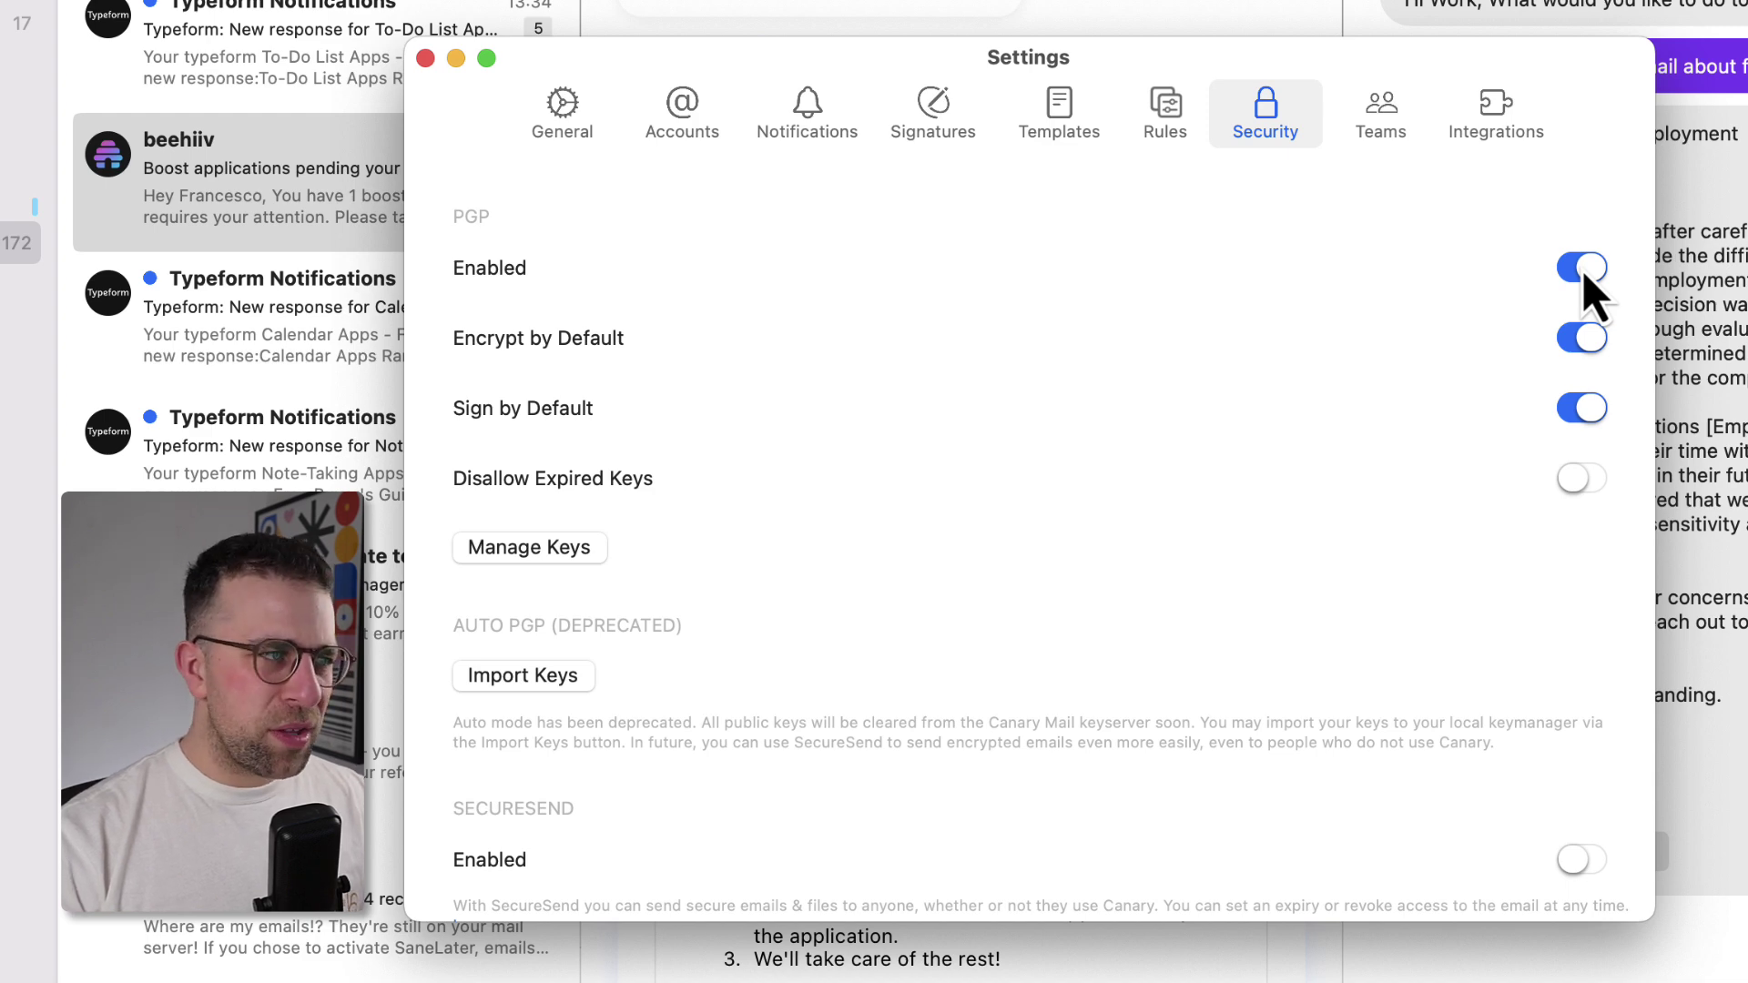
pyautogui.click(1585, 275)
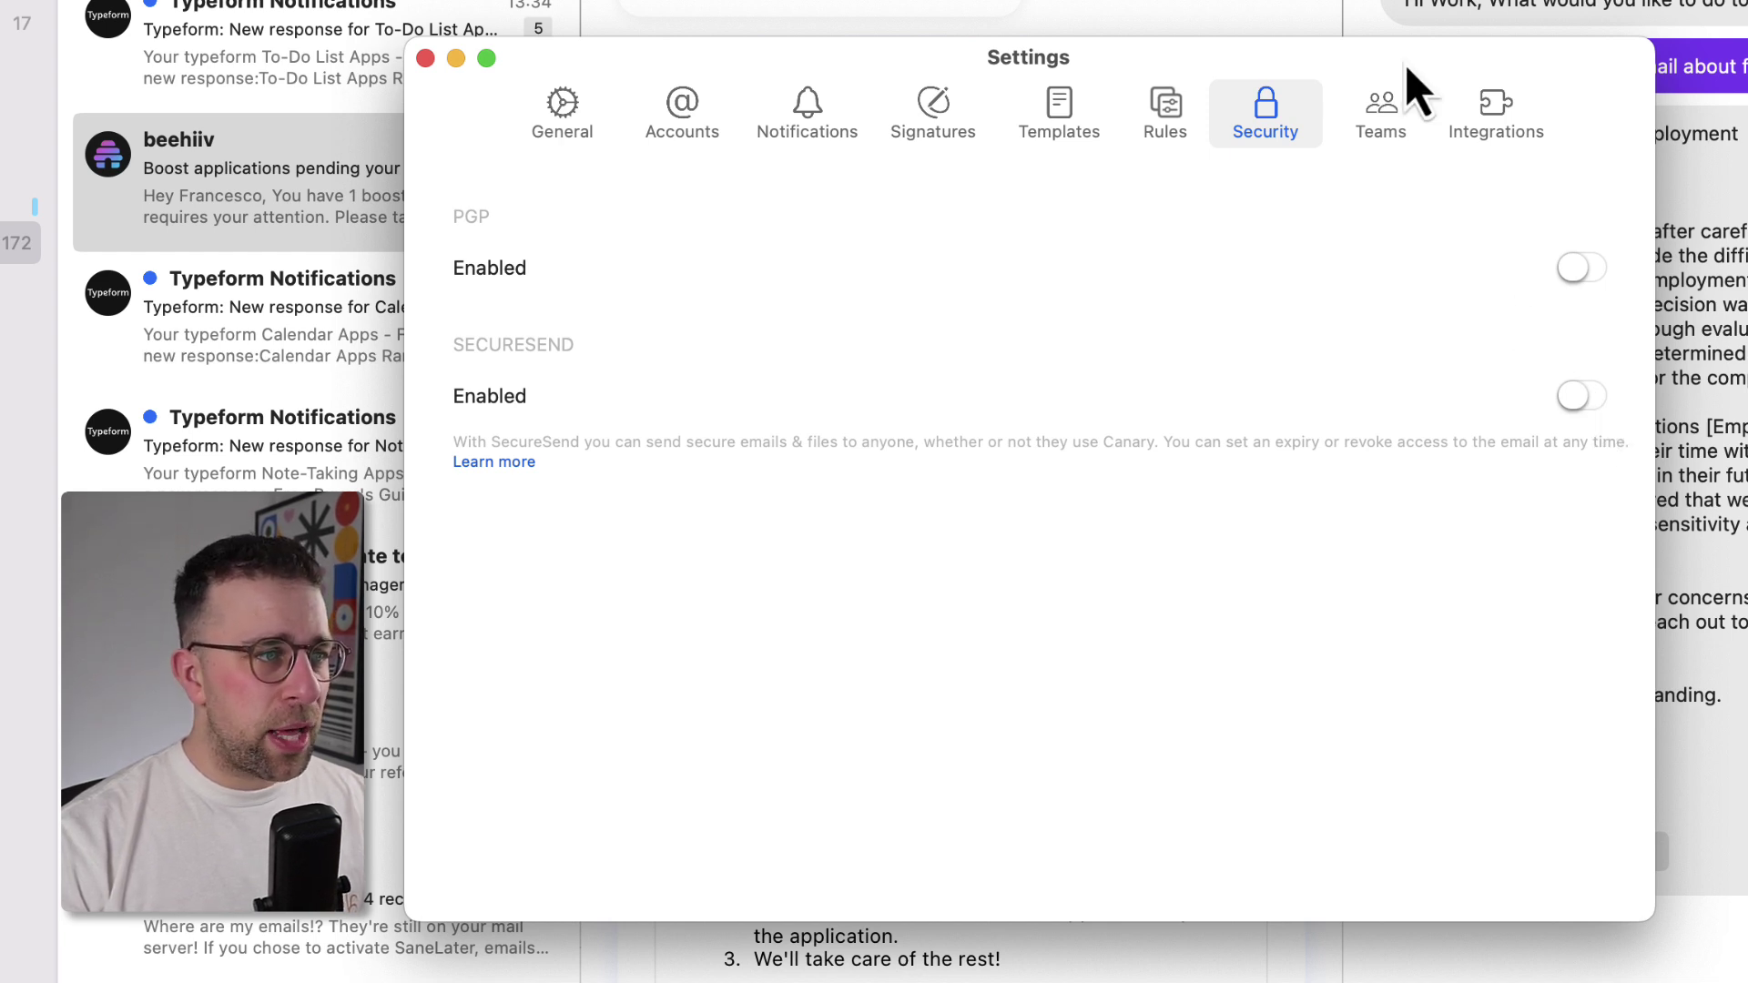
pyautogui.click(1424, 132)
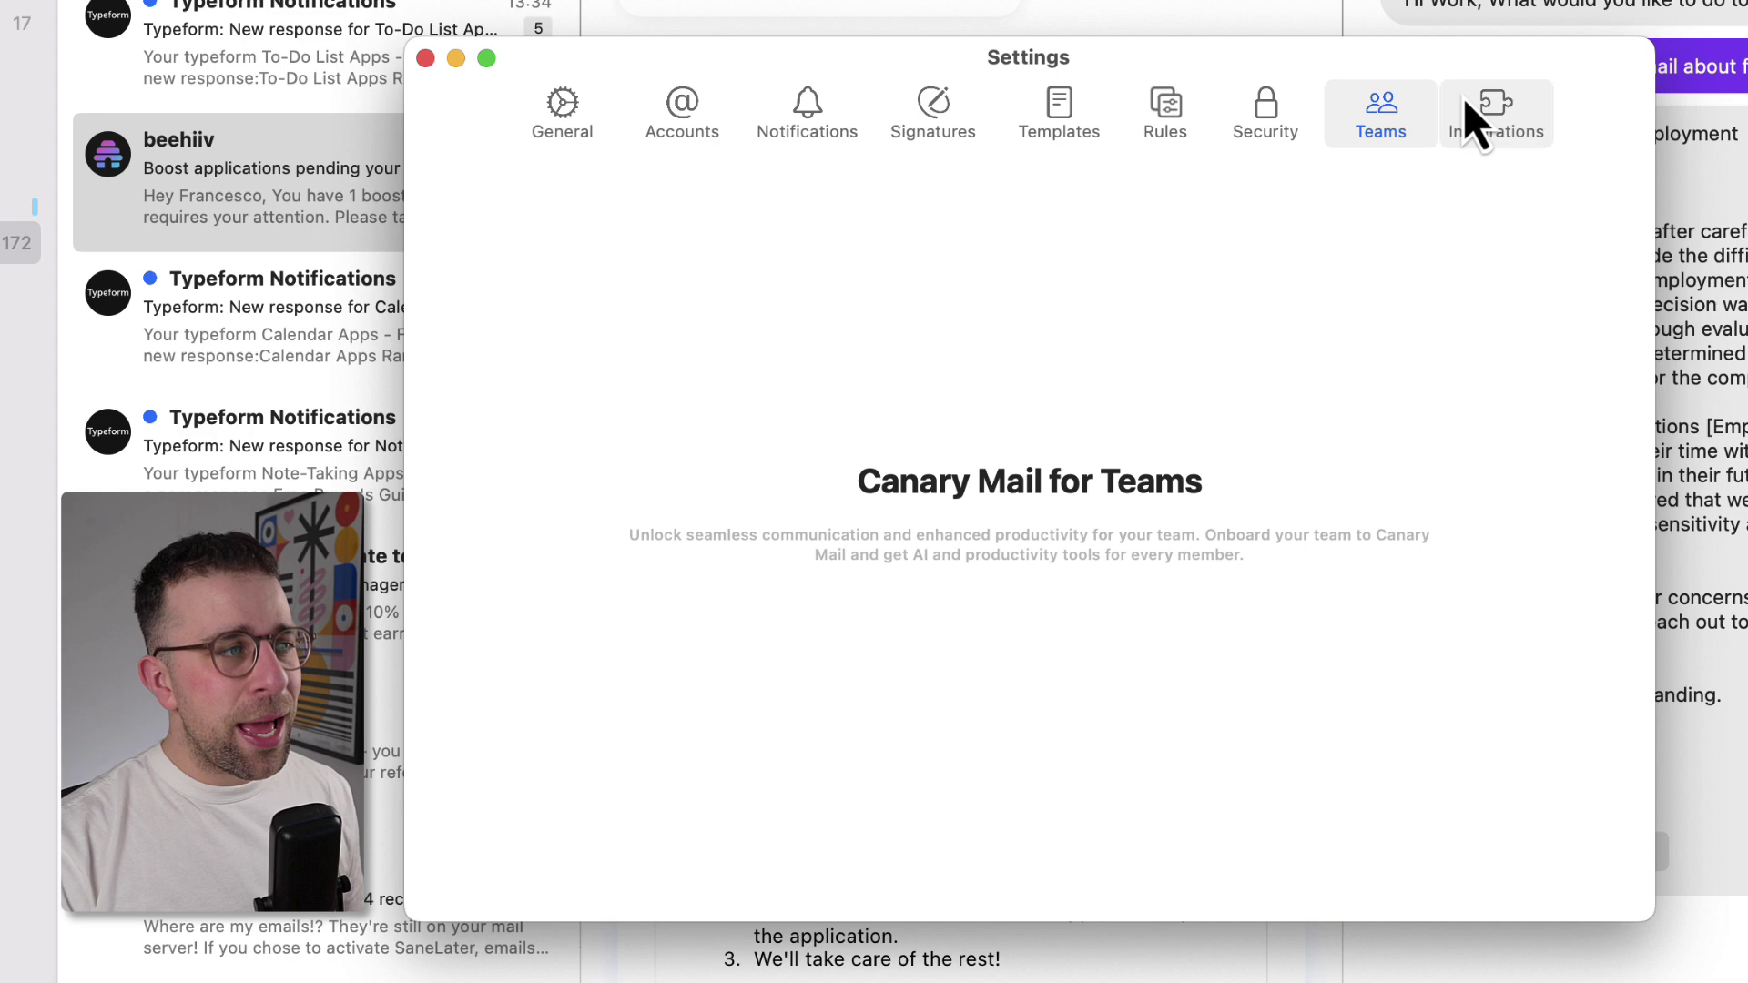
pyautogui.click(1475, 137)
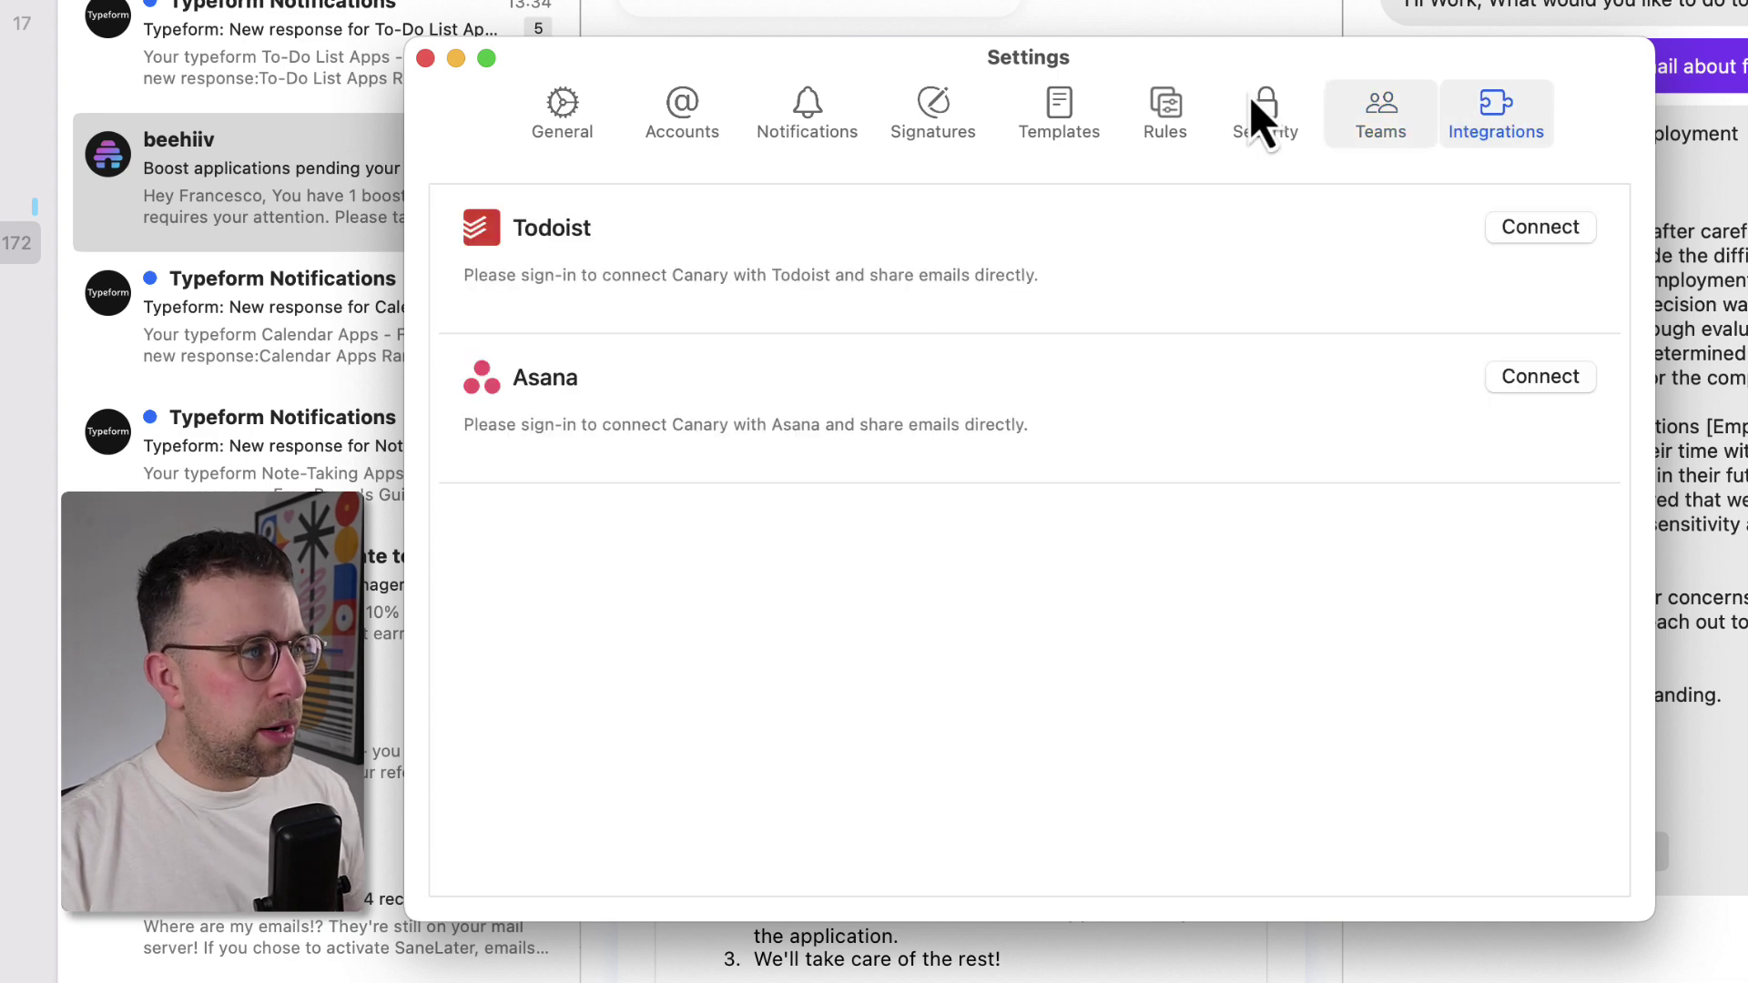
# Step: Close the Settings window
pyautogui.click(426, 58)
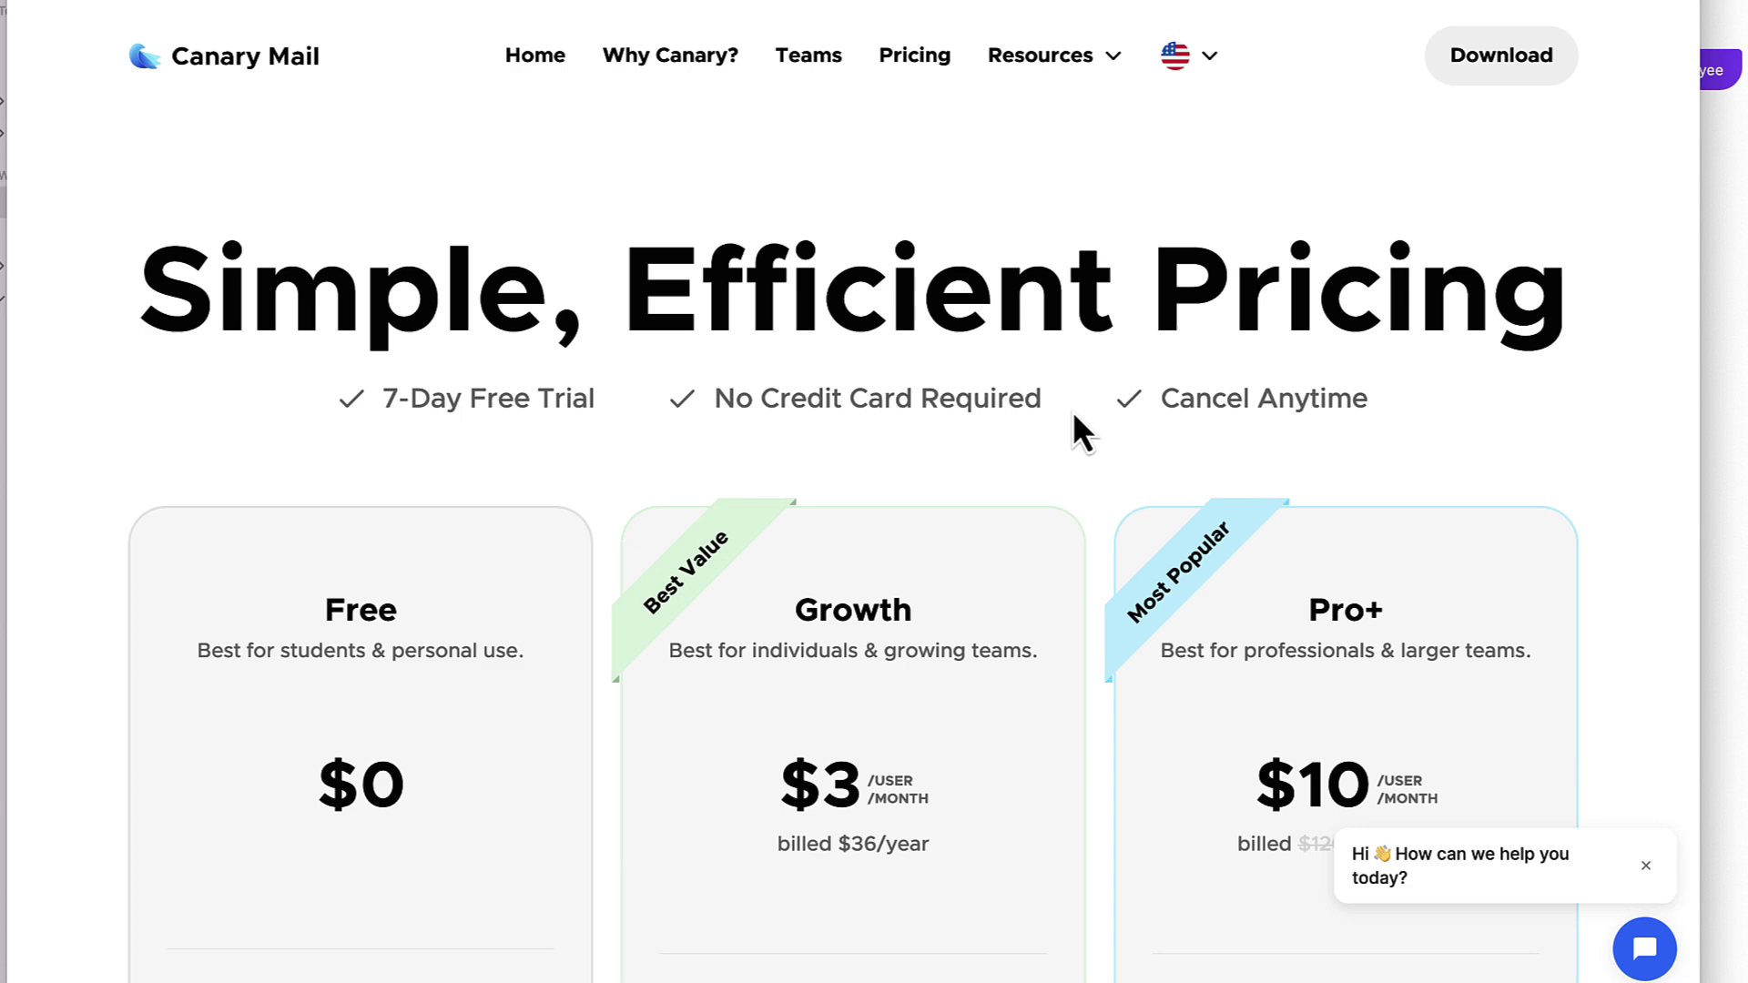
pyautogui.scroll(-10, 1074, 419)
pyautogui.scroll(10, 1082, 428)
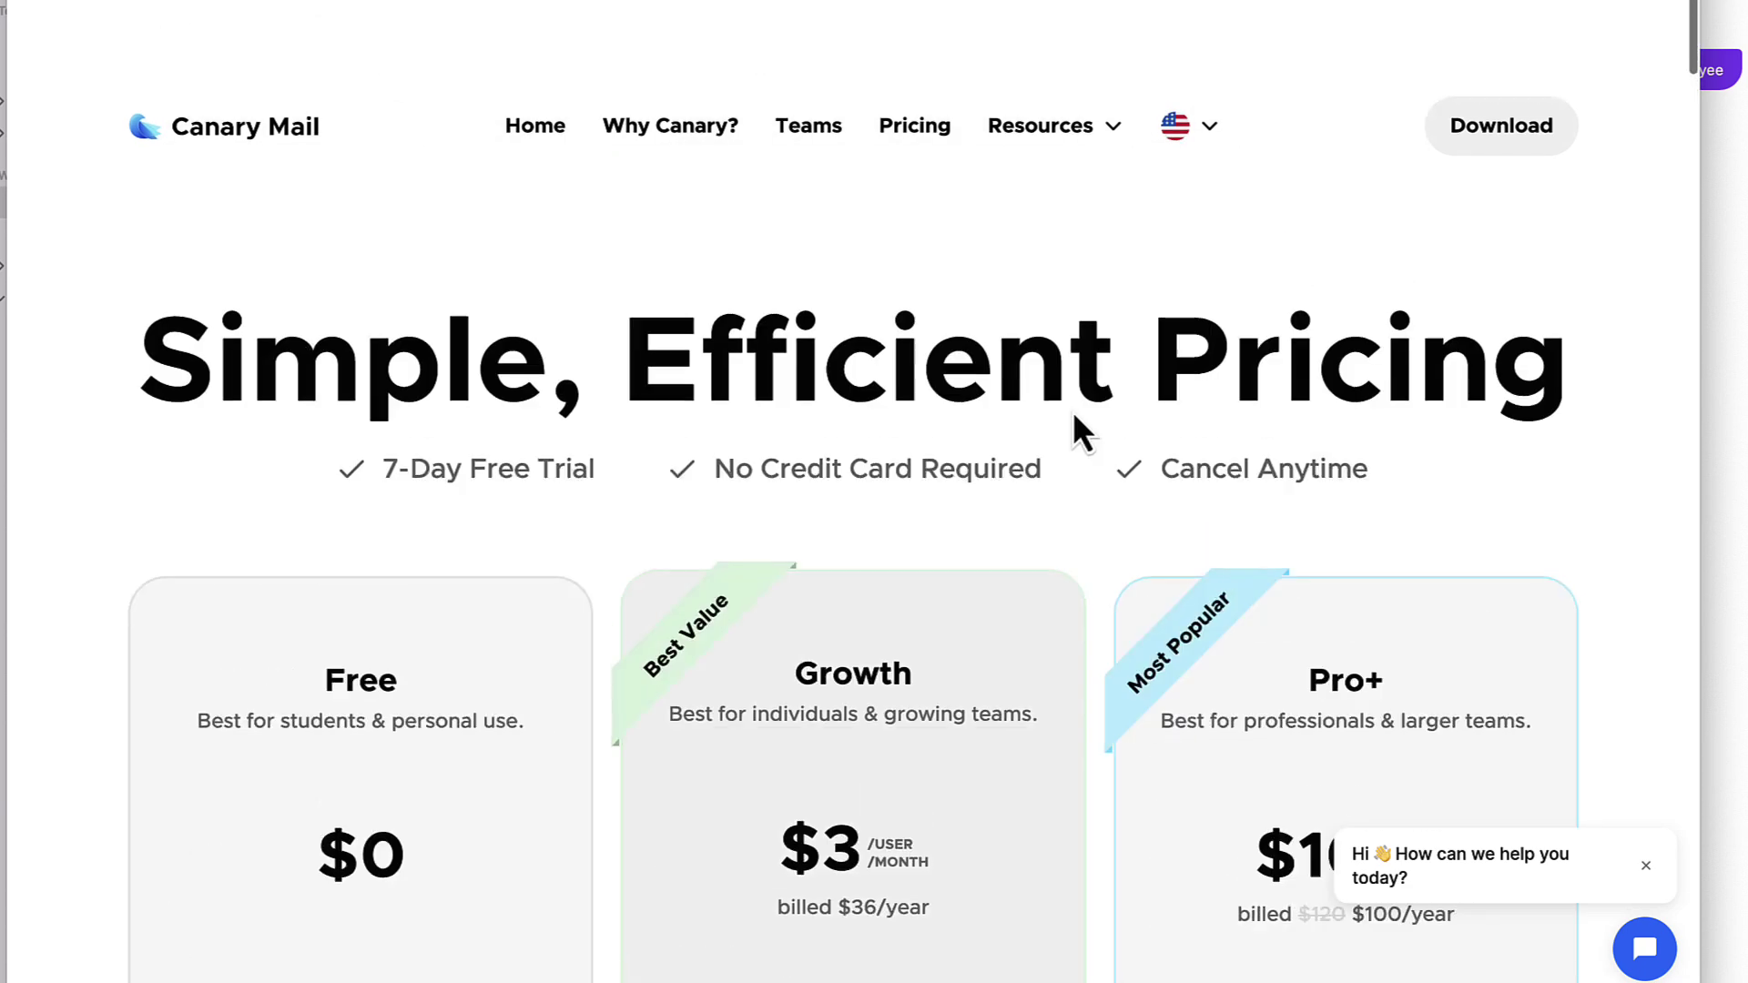
pyautogui.scroll(-5, 1081, 428)
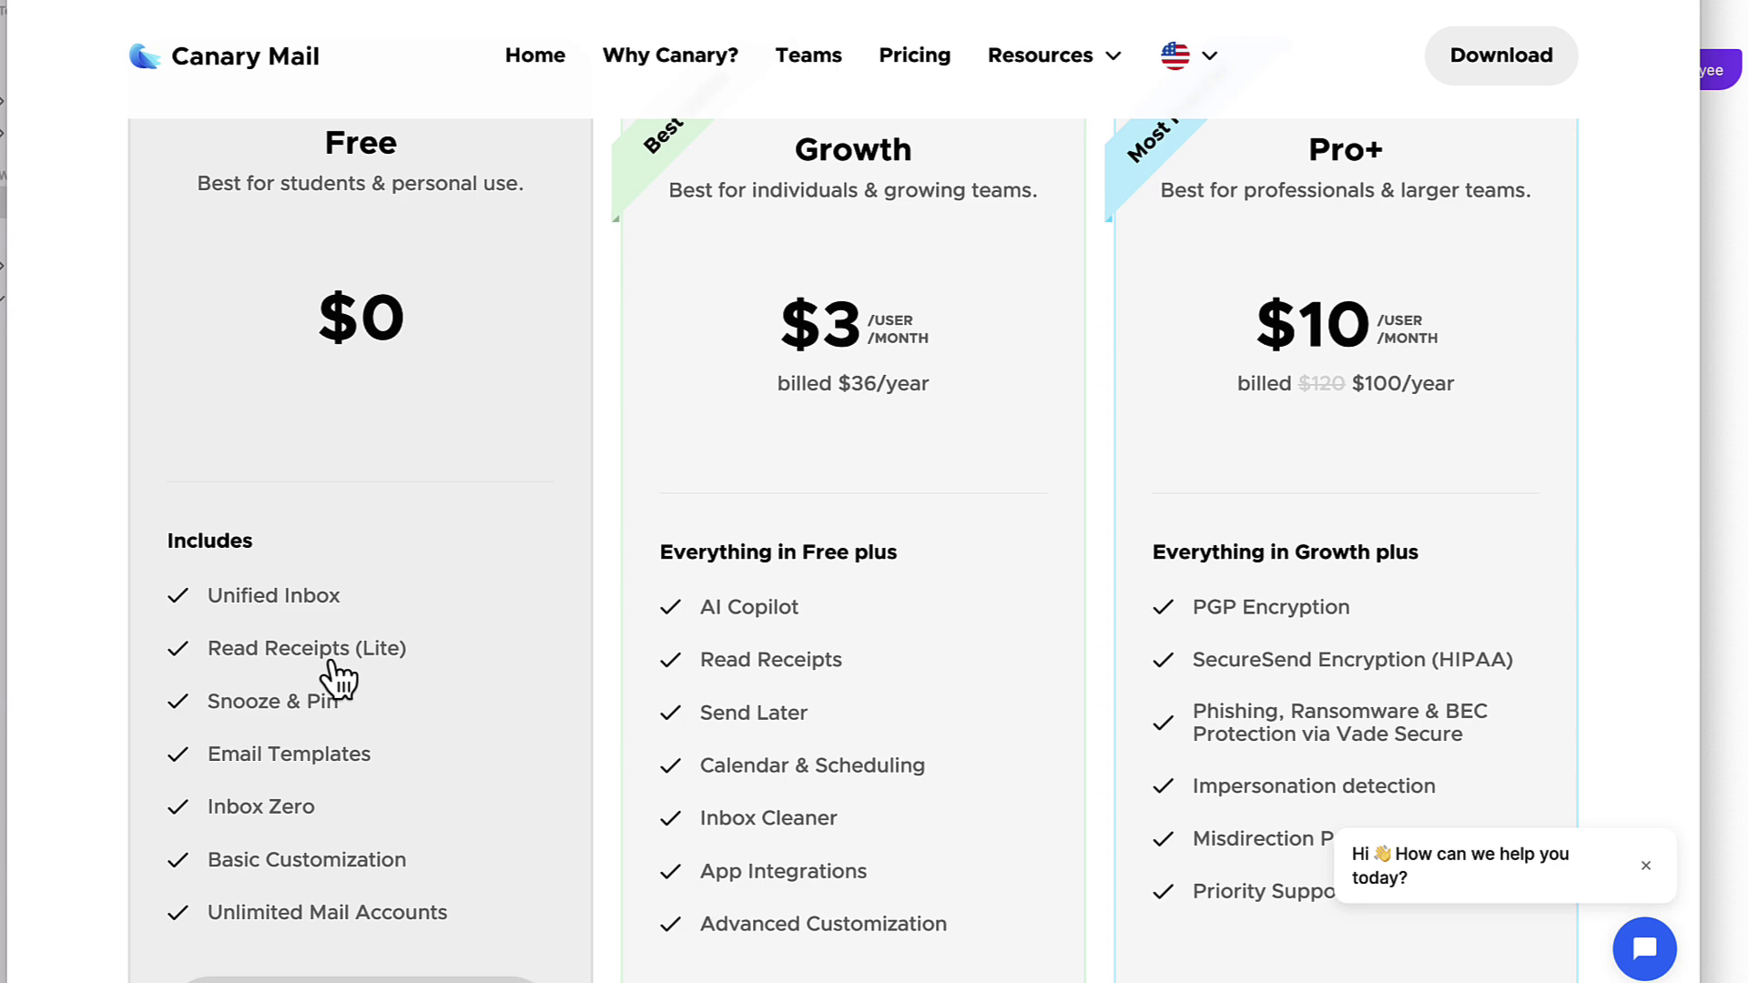
pyautogui.scroll(2, 682, 482)
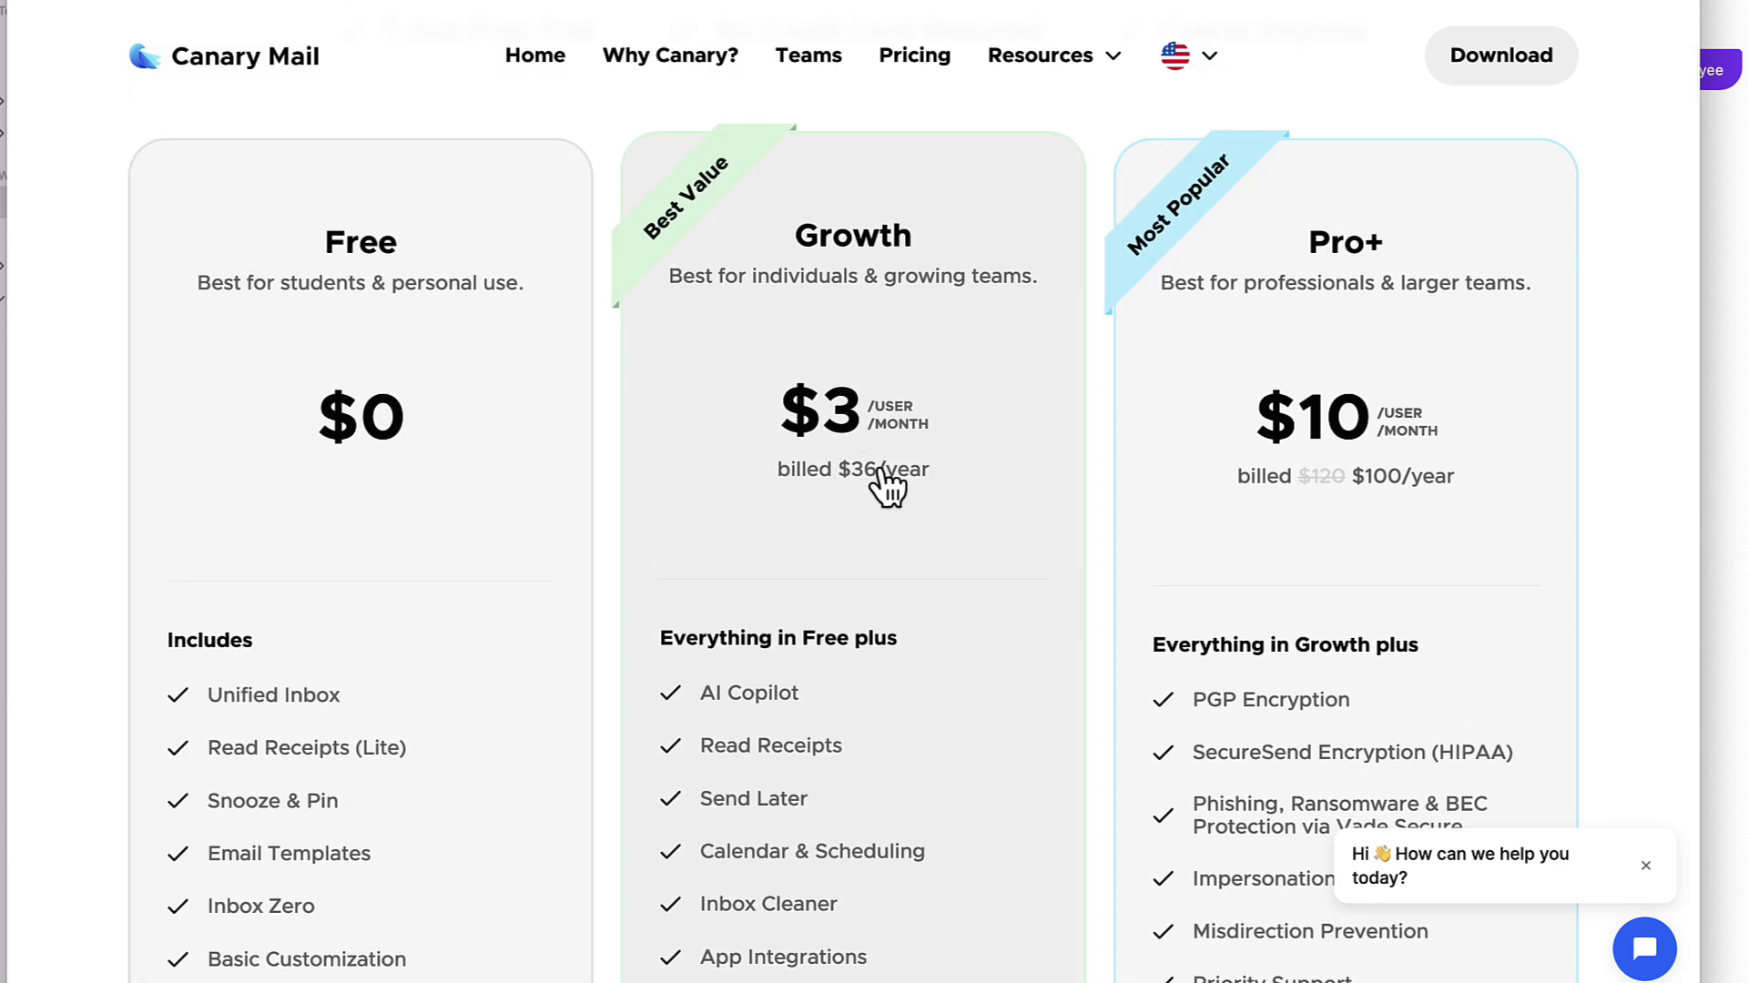
pyautogui.scroll(-3, 875, 441)
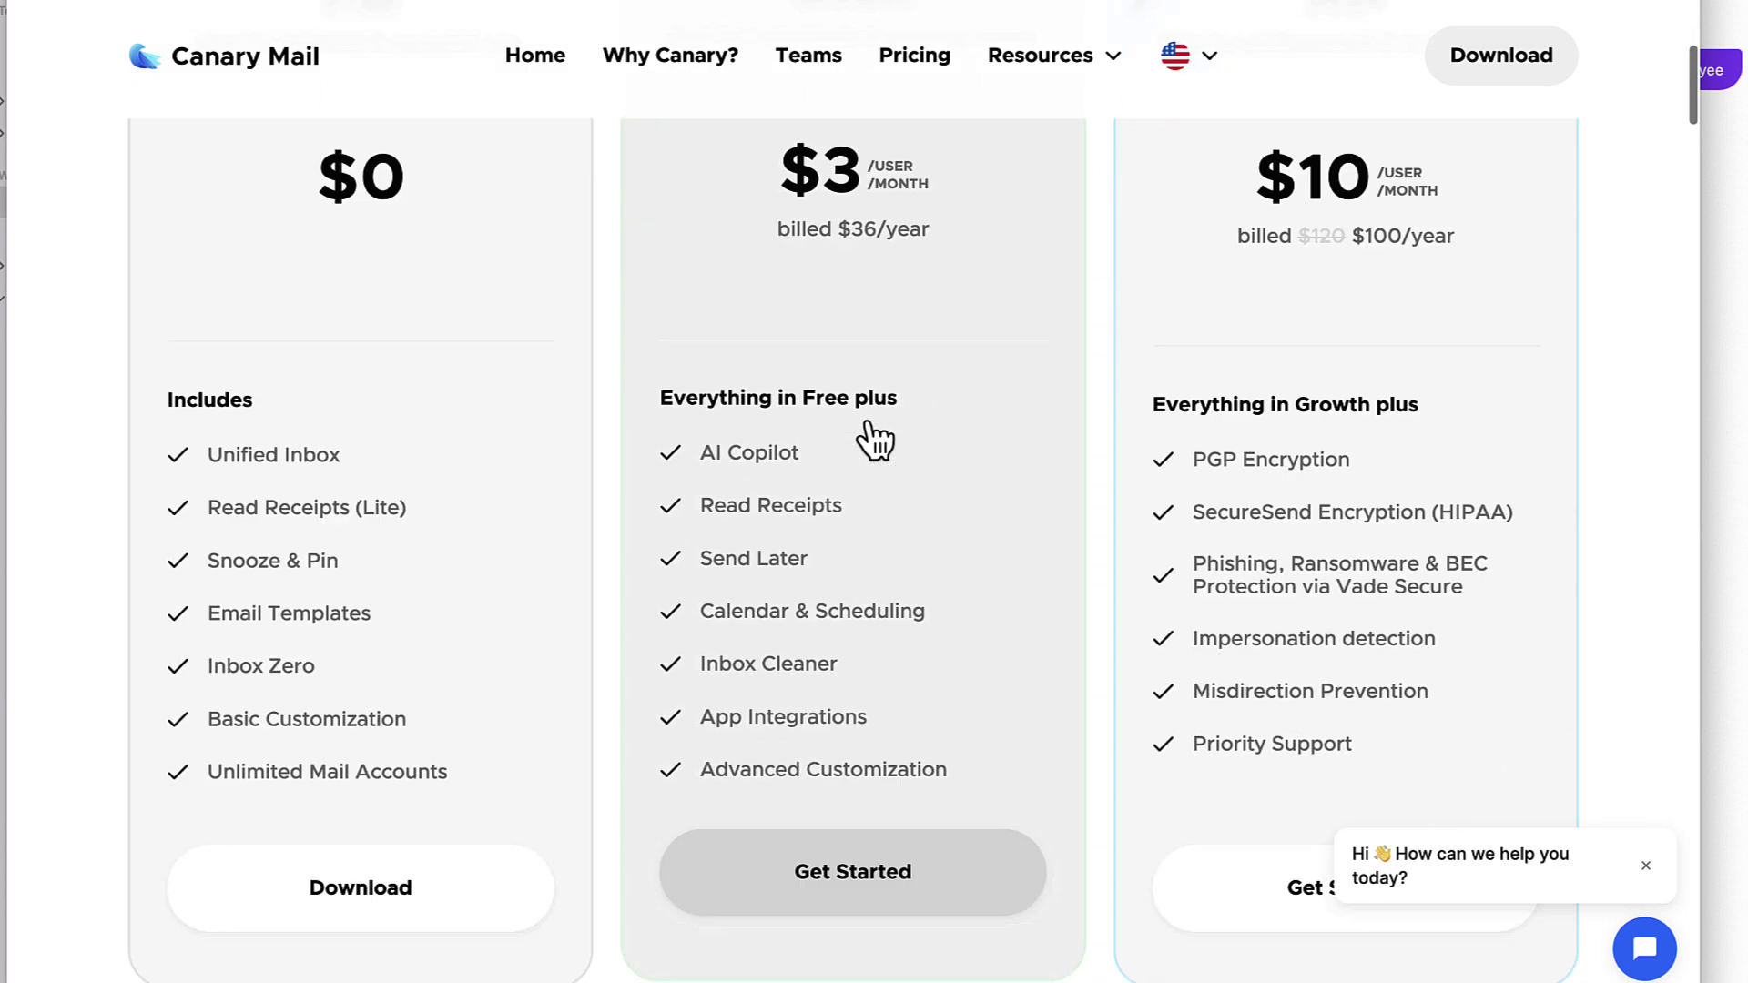
pyautogui.scroll(3, 876, 442)
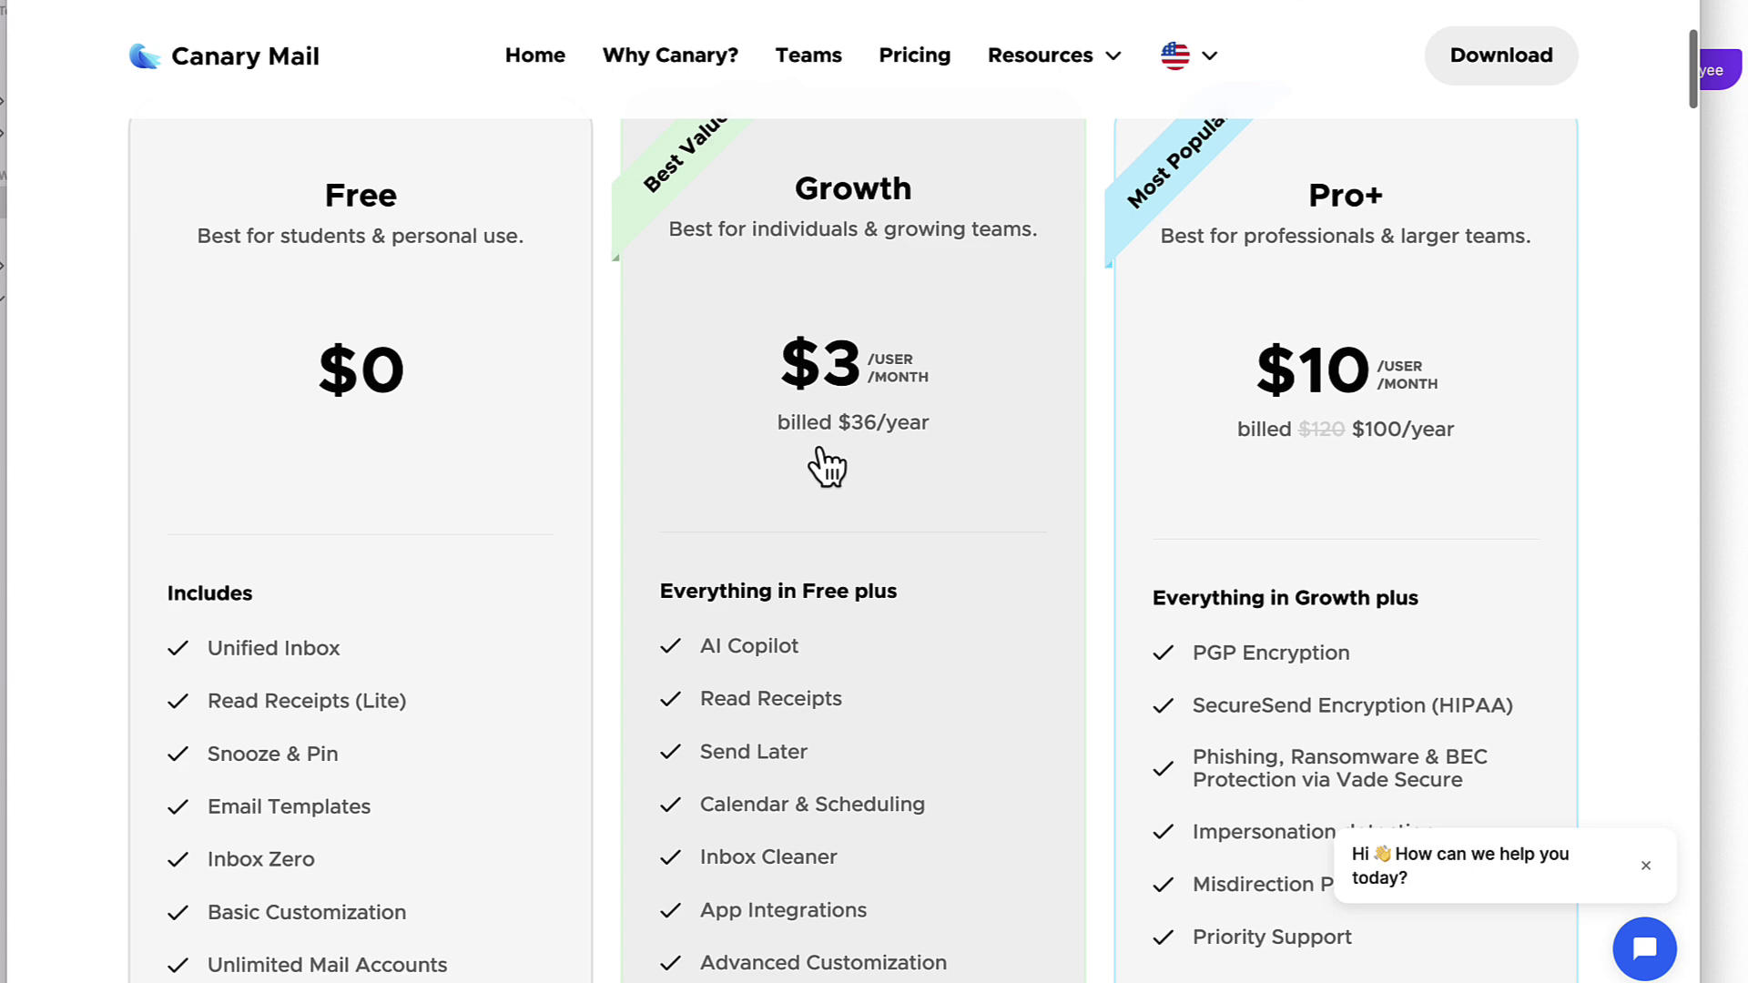
pyautogui.scroll(-1, 842, 723)
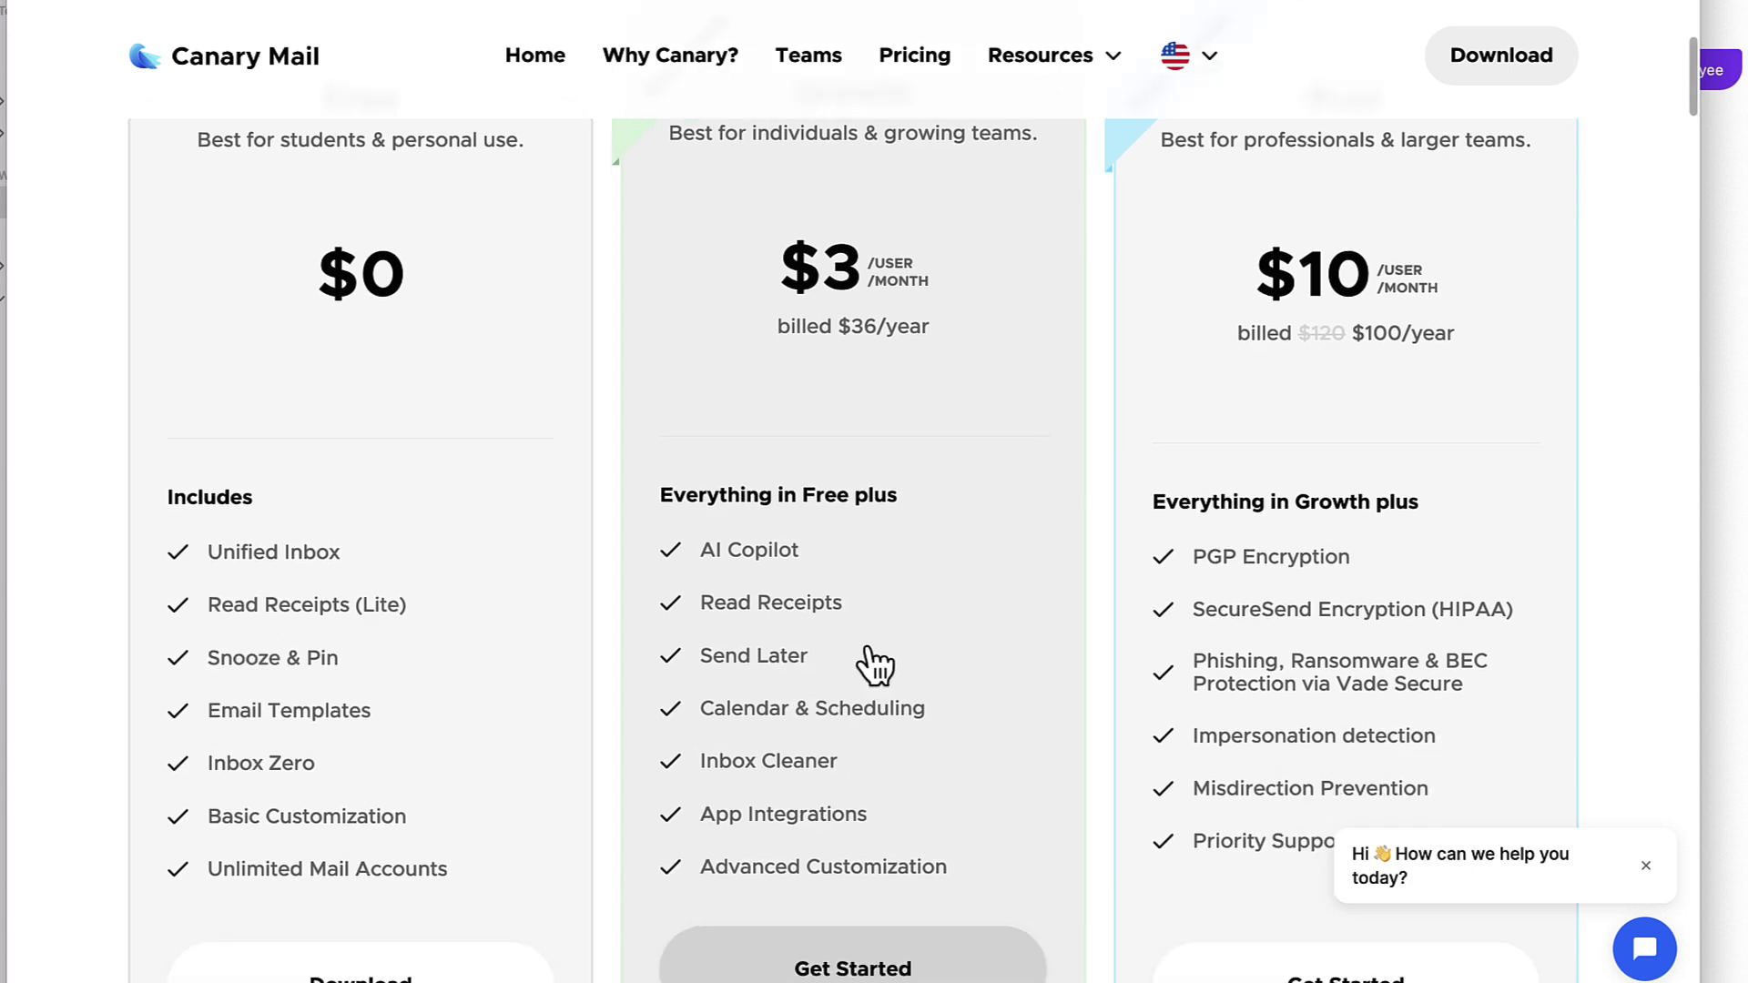
pyautogui.scroll(2, 872, 619)
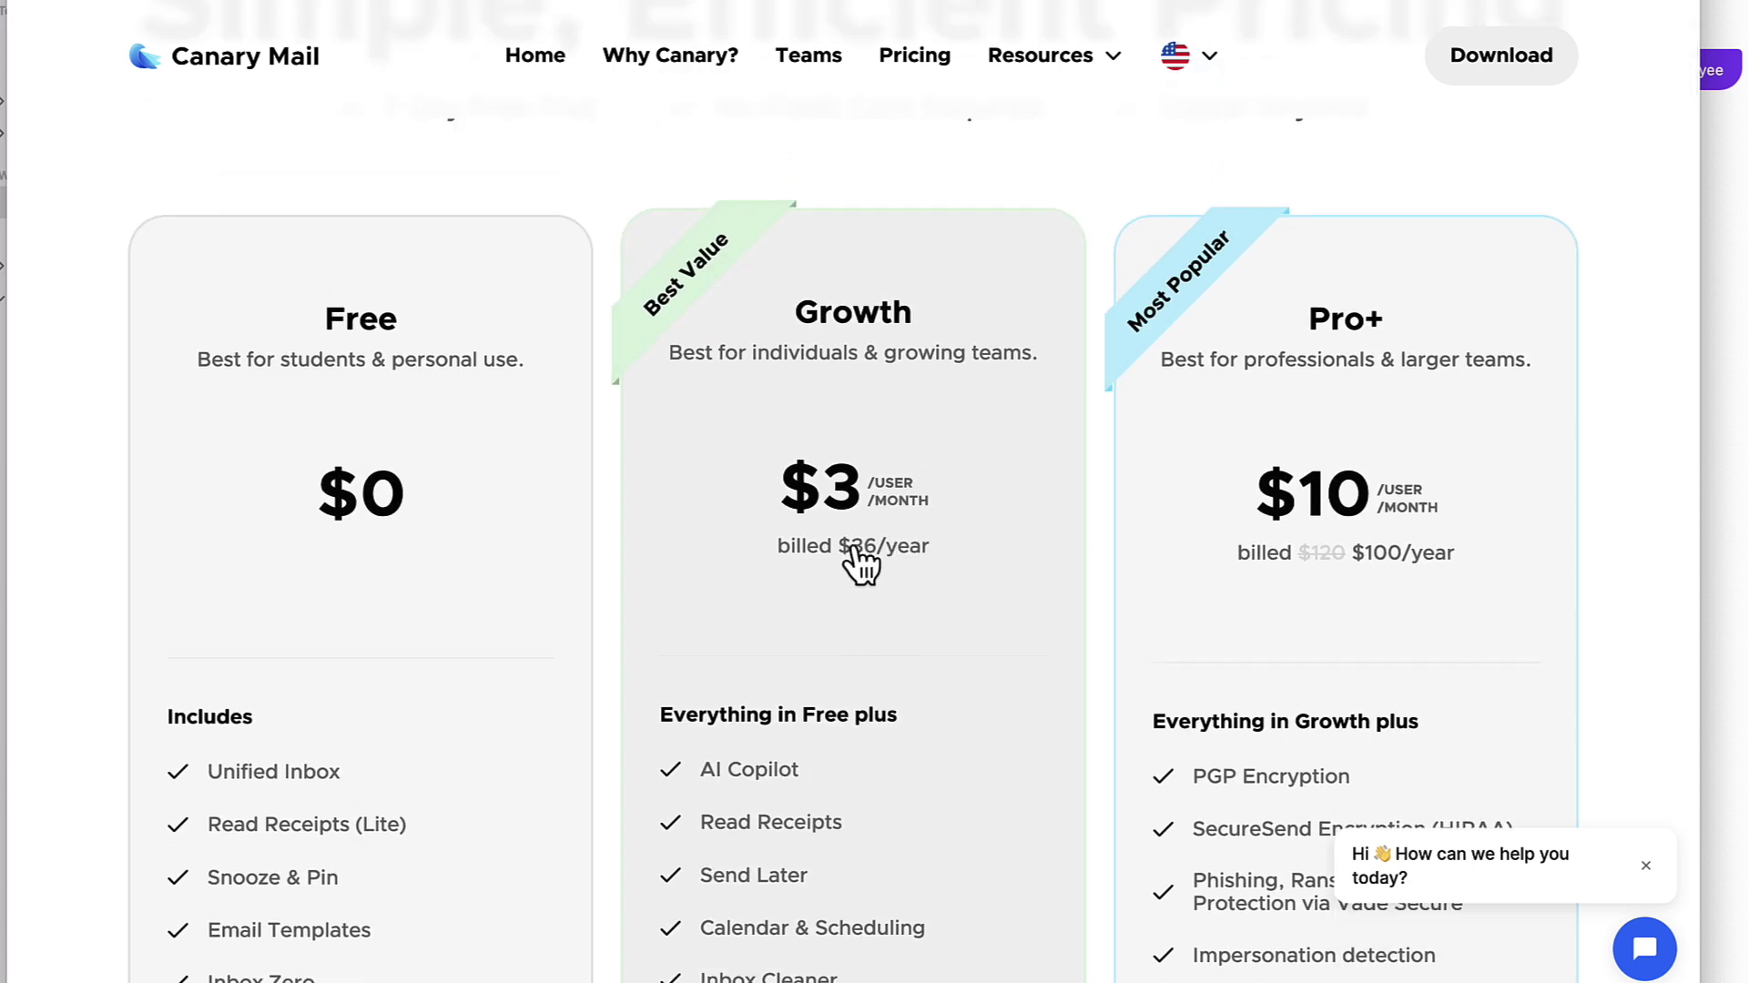
pyautogui.scroll(-4, 904, 569)
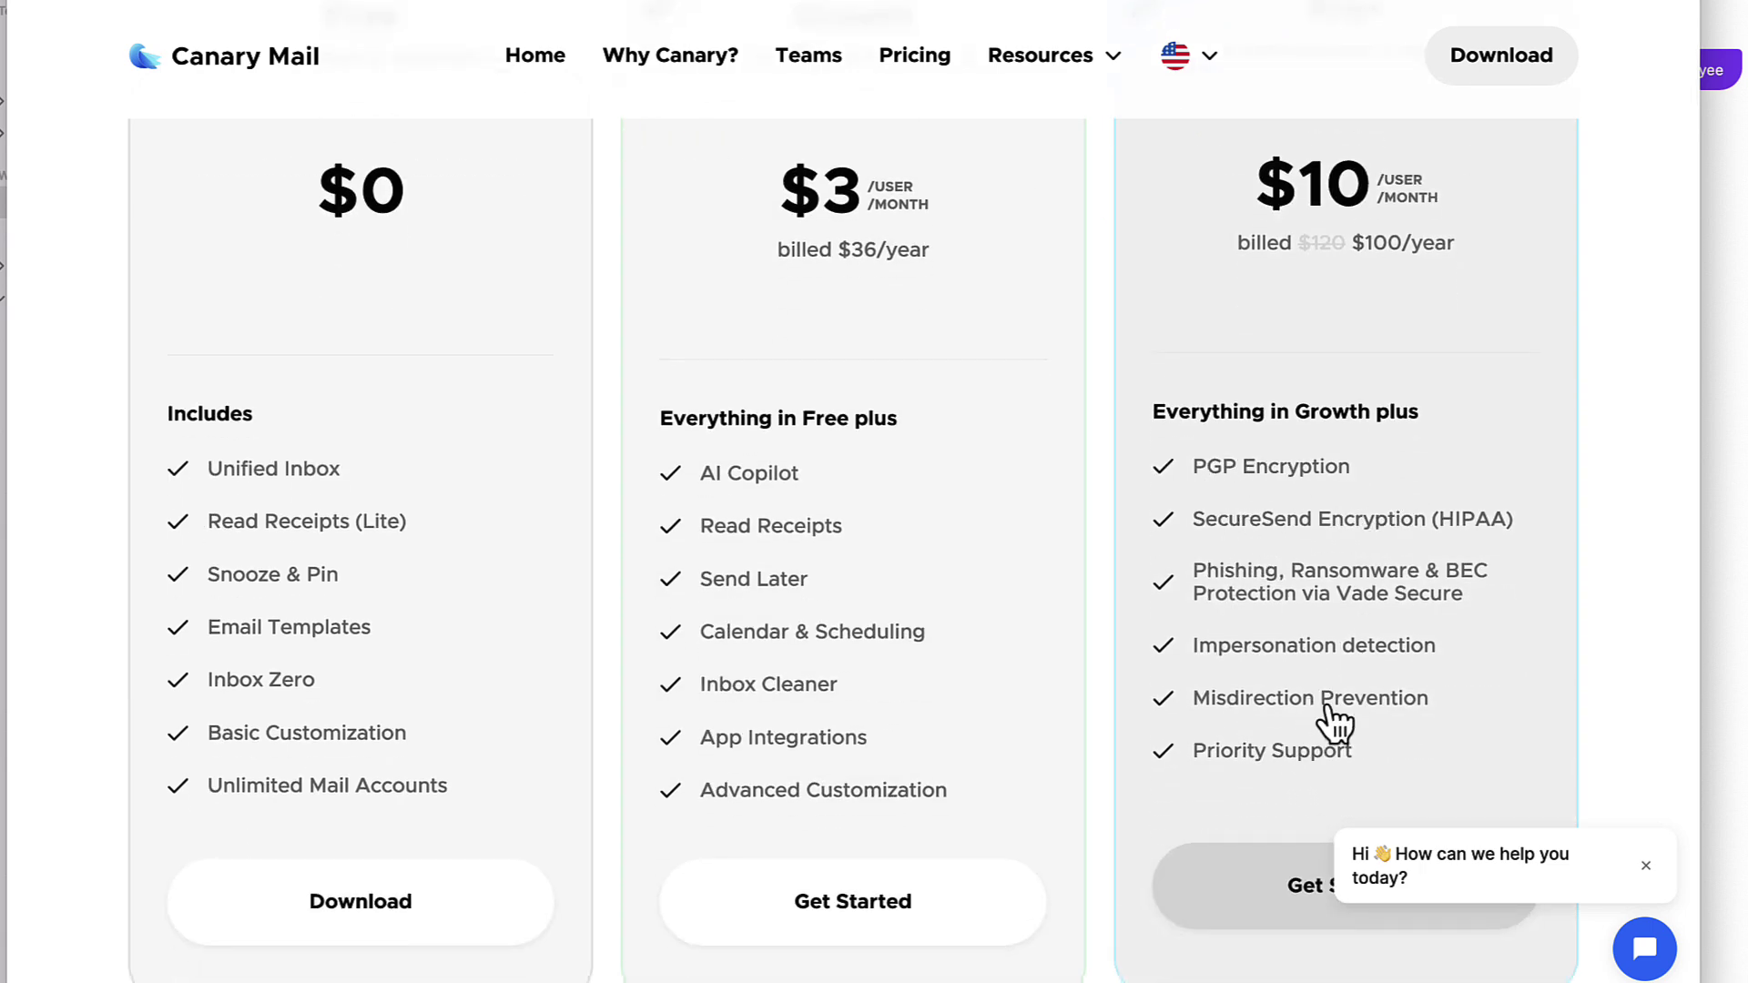
pyautogui.scroll(2, 1335, 724)
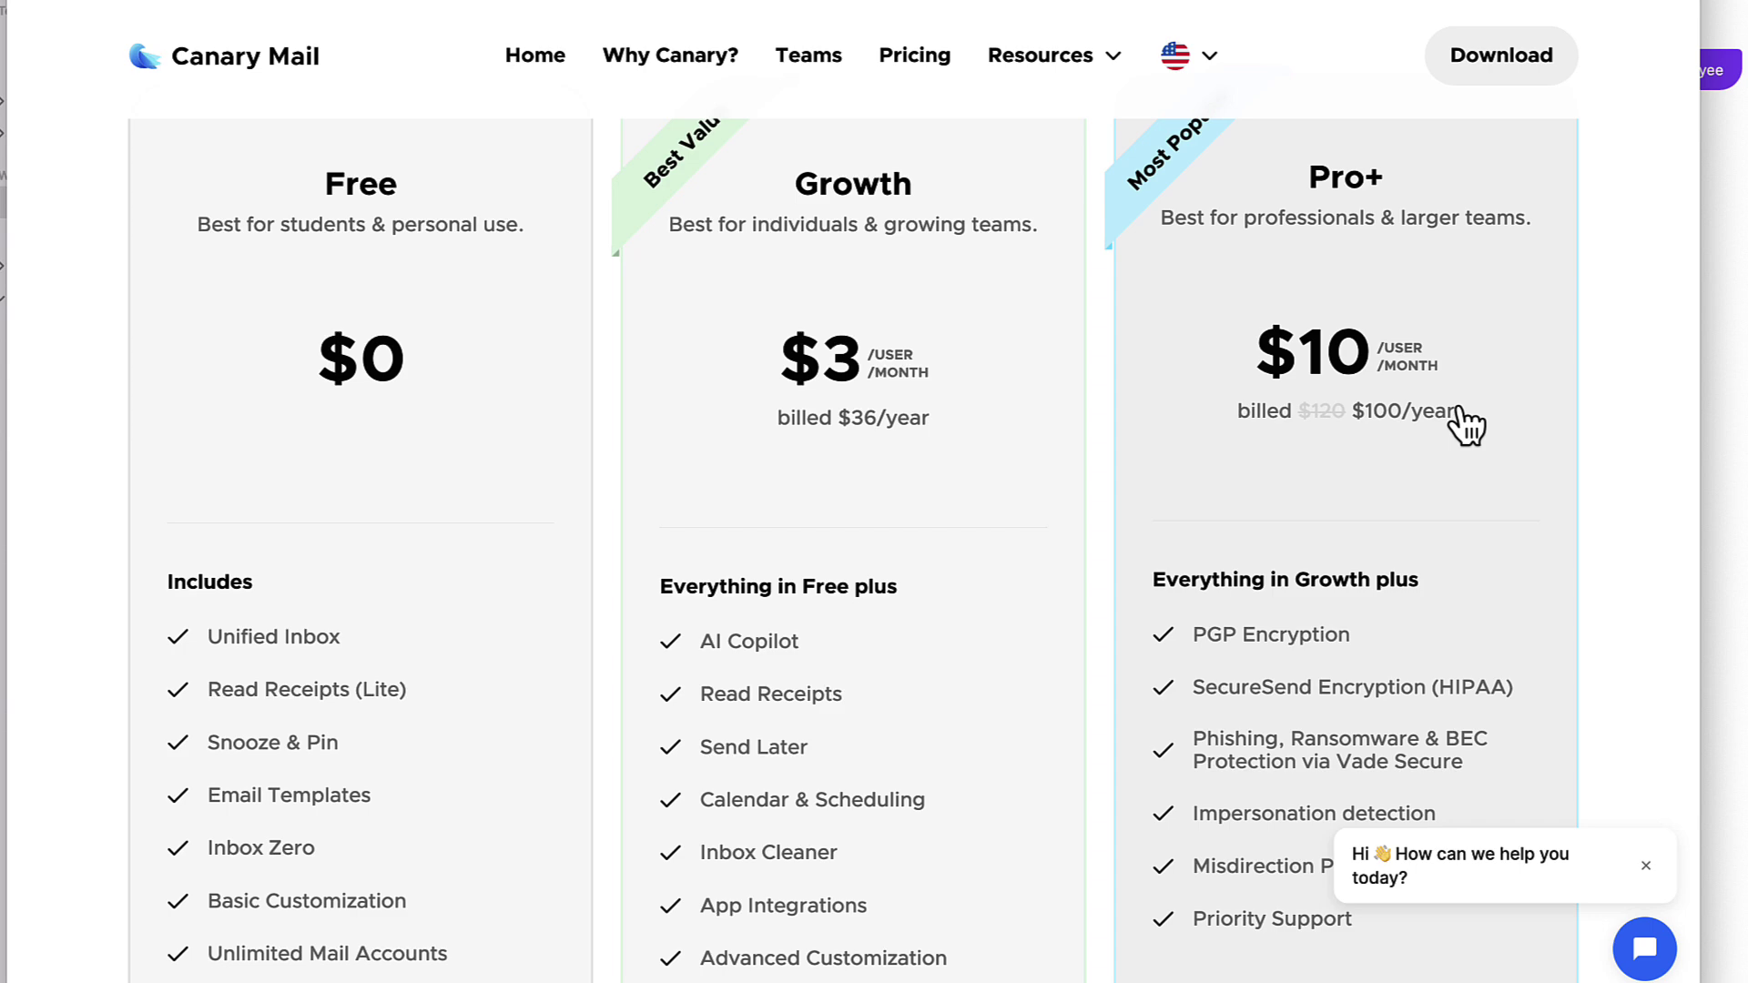
pyautogui.scroll(-15, 1356, 414)
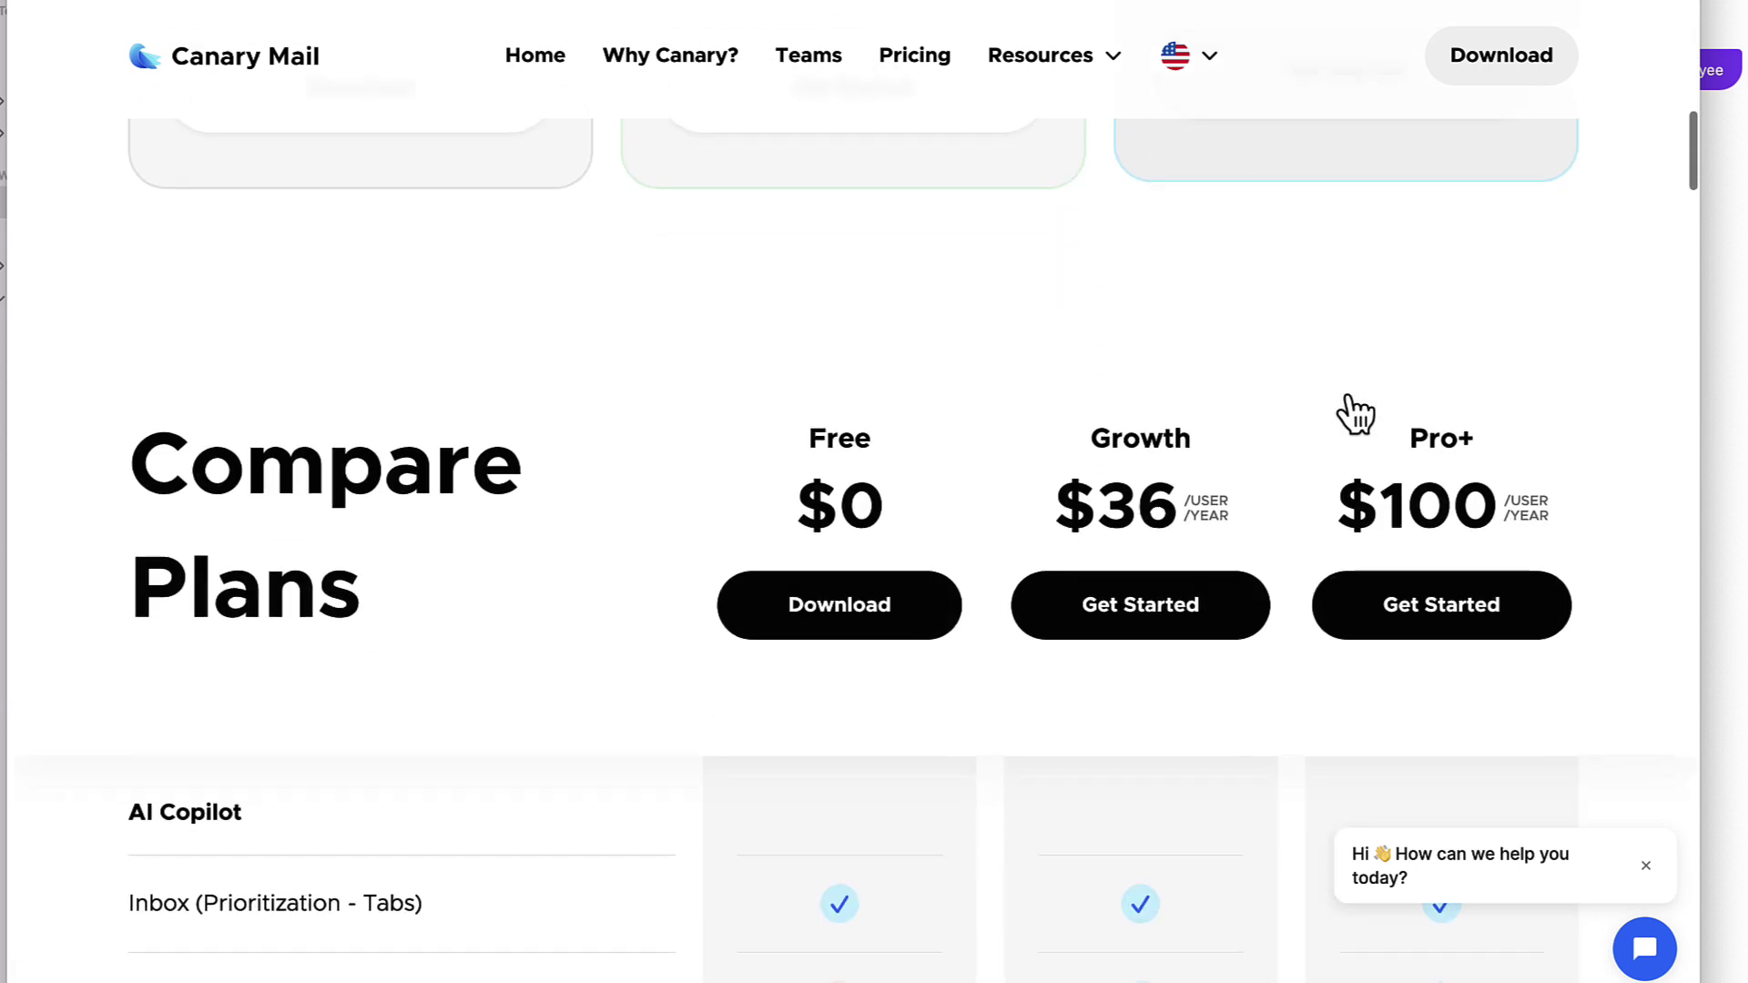
pyautogui.scroll(-10, 1347, 401)
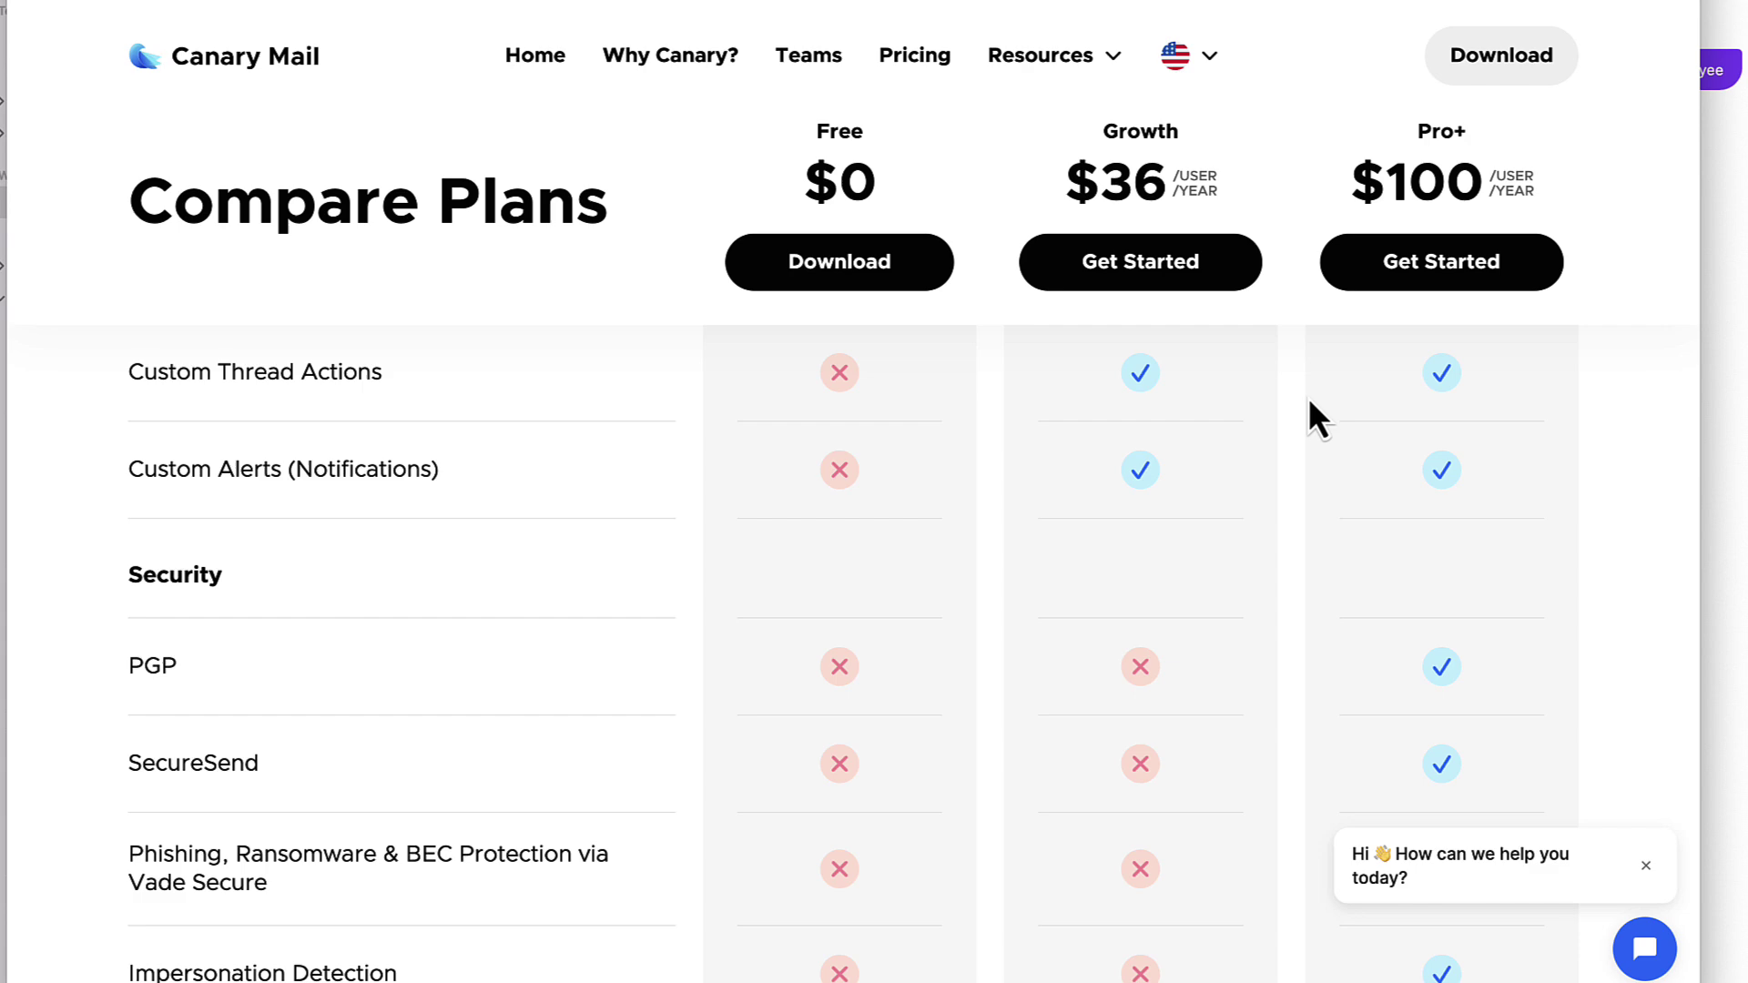
pyautogui.scroll(-3, 1211, 451)
pyautogui.scroll(20, 1211, 451)
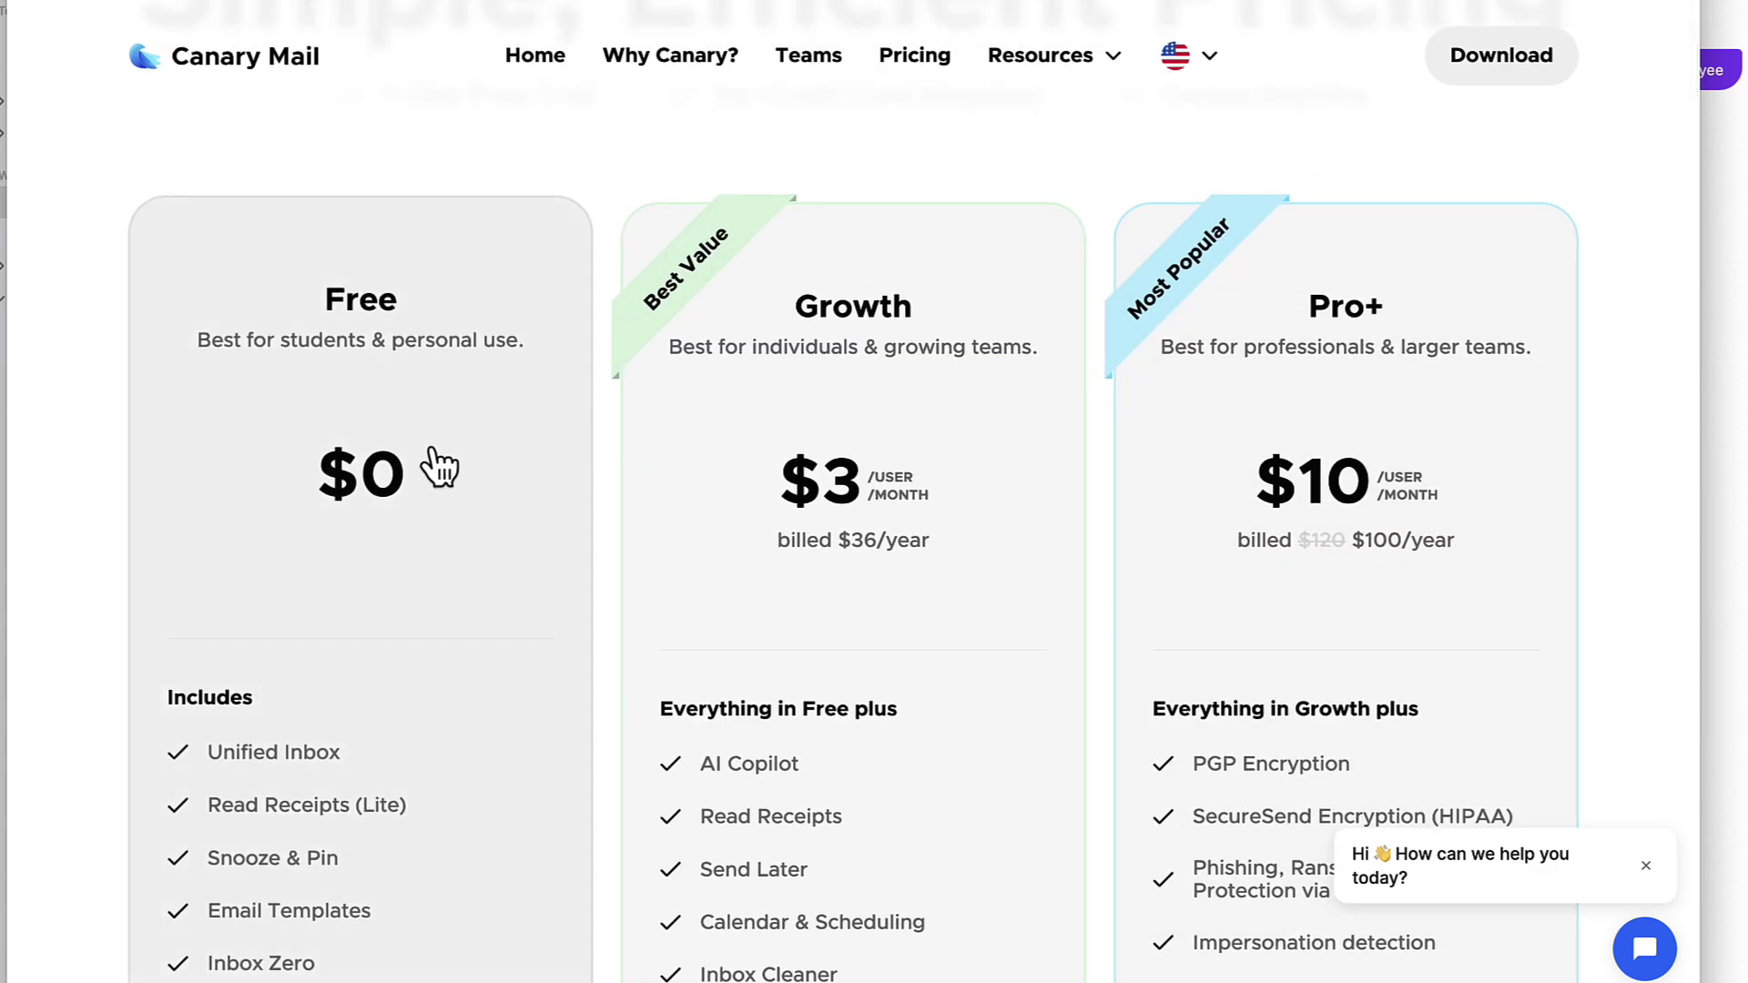
pyautogui.scroll(-1, 851, 469)
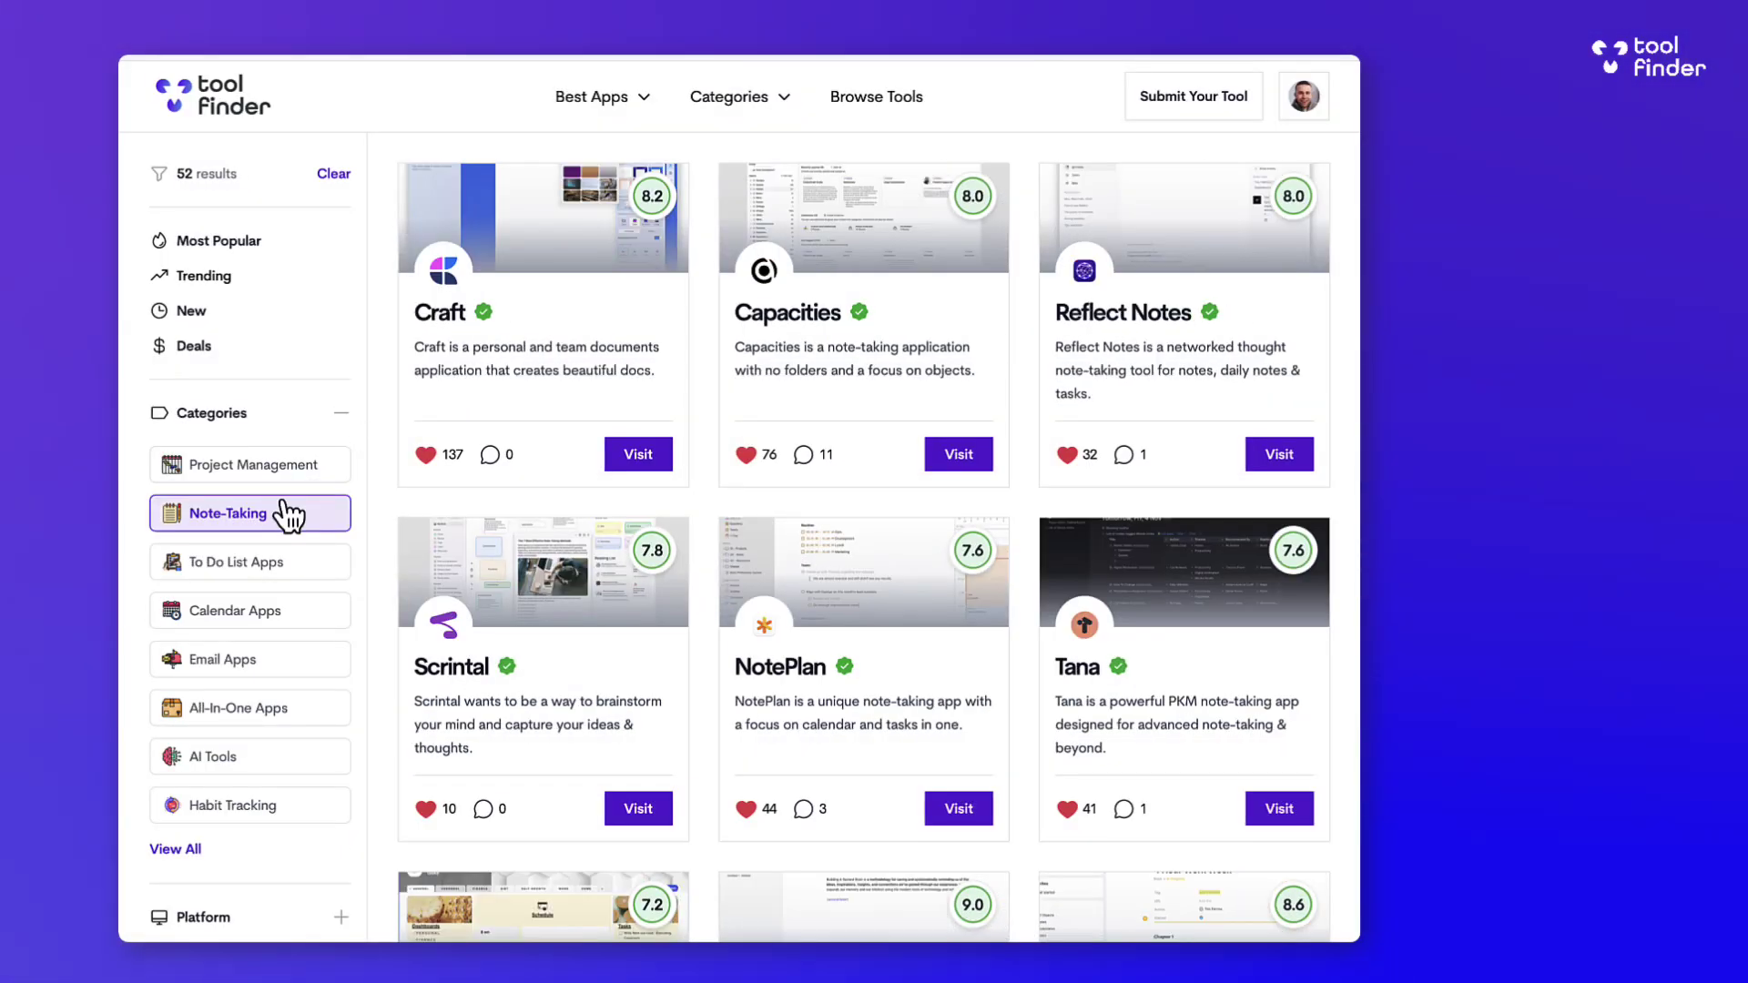
# Step: Filter Tool Finder to Note-Taking apps on iOS and view Obsidian's review page
pyautogui.click(341, 414)
pyautogui.click(340, 479)
pyautogui.click(273, 579)
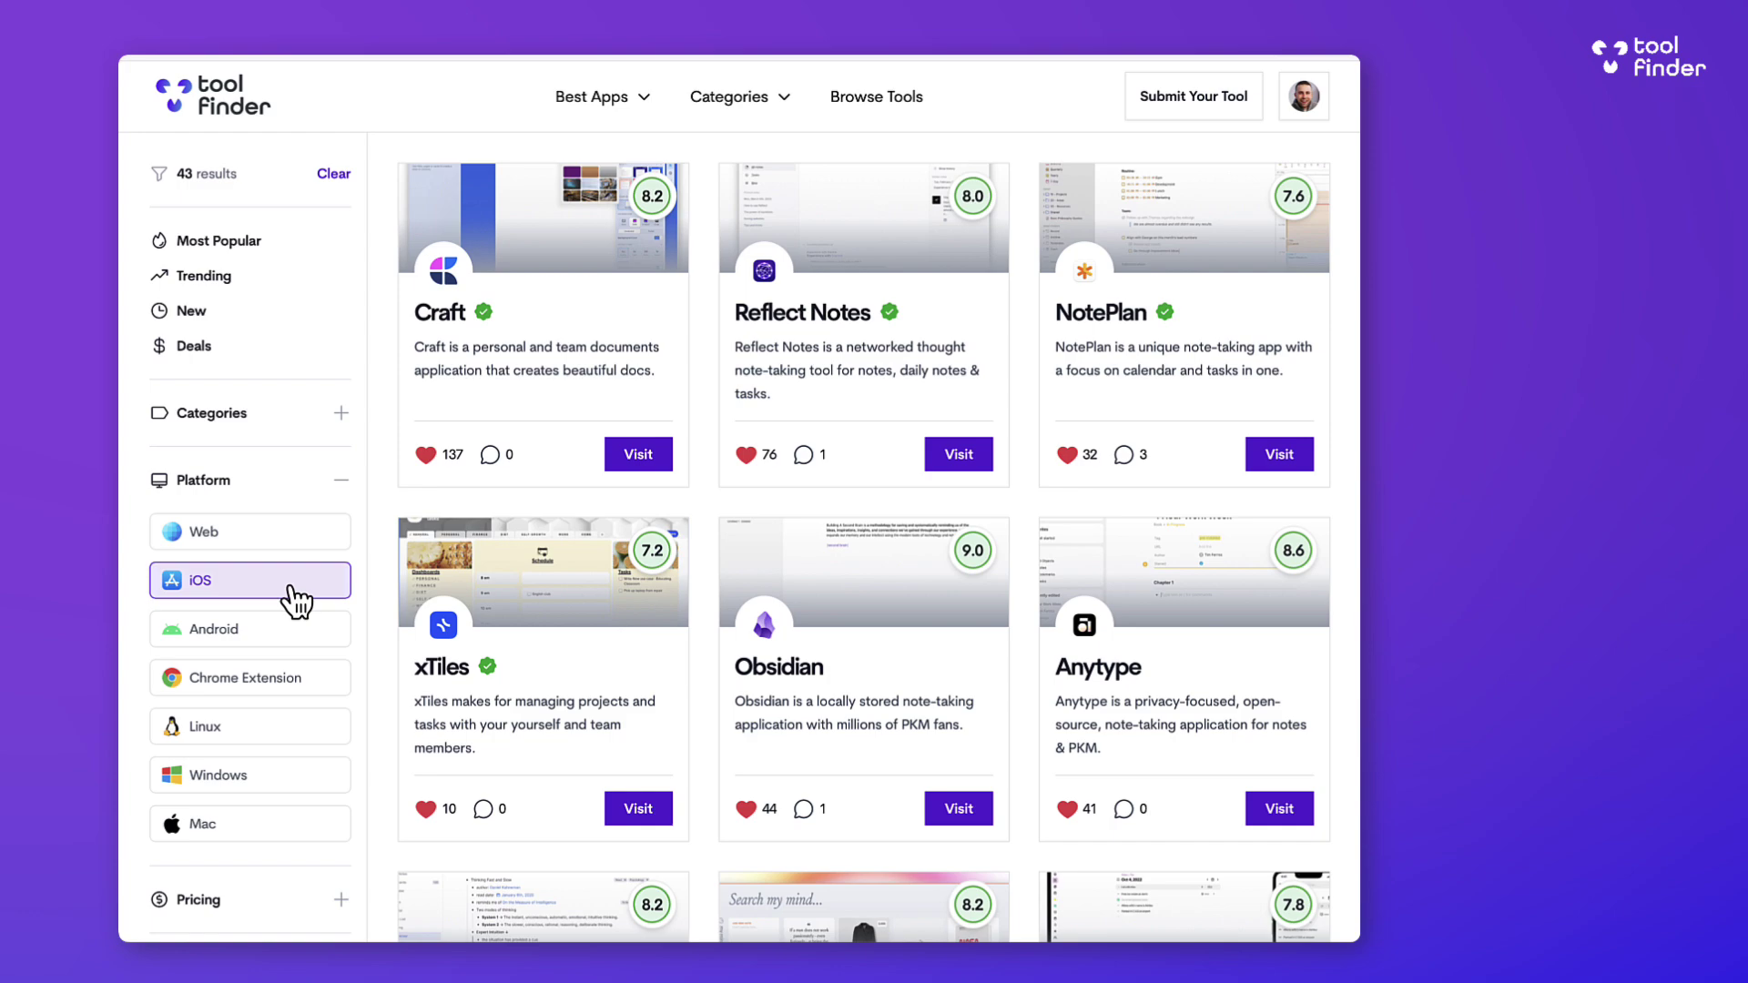
pyautogui.click(867, 633)
pyautogui.scroll(-10, 1071, 673)
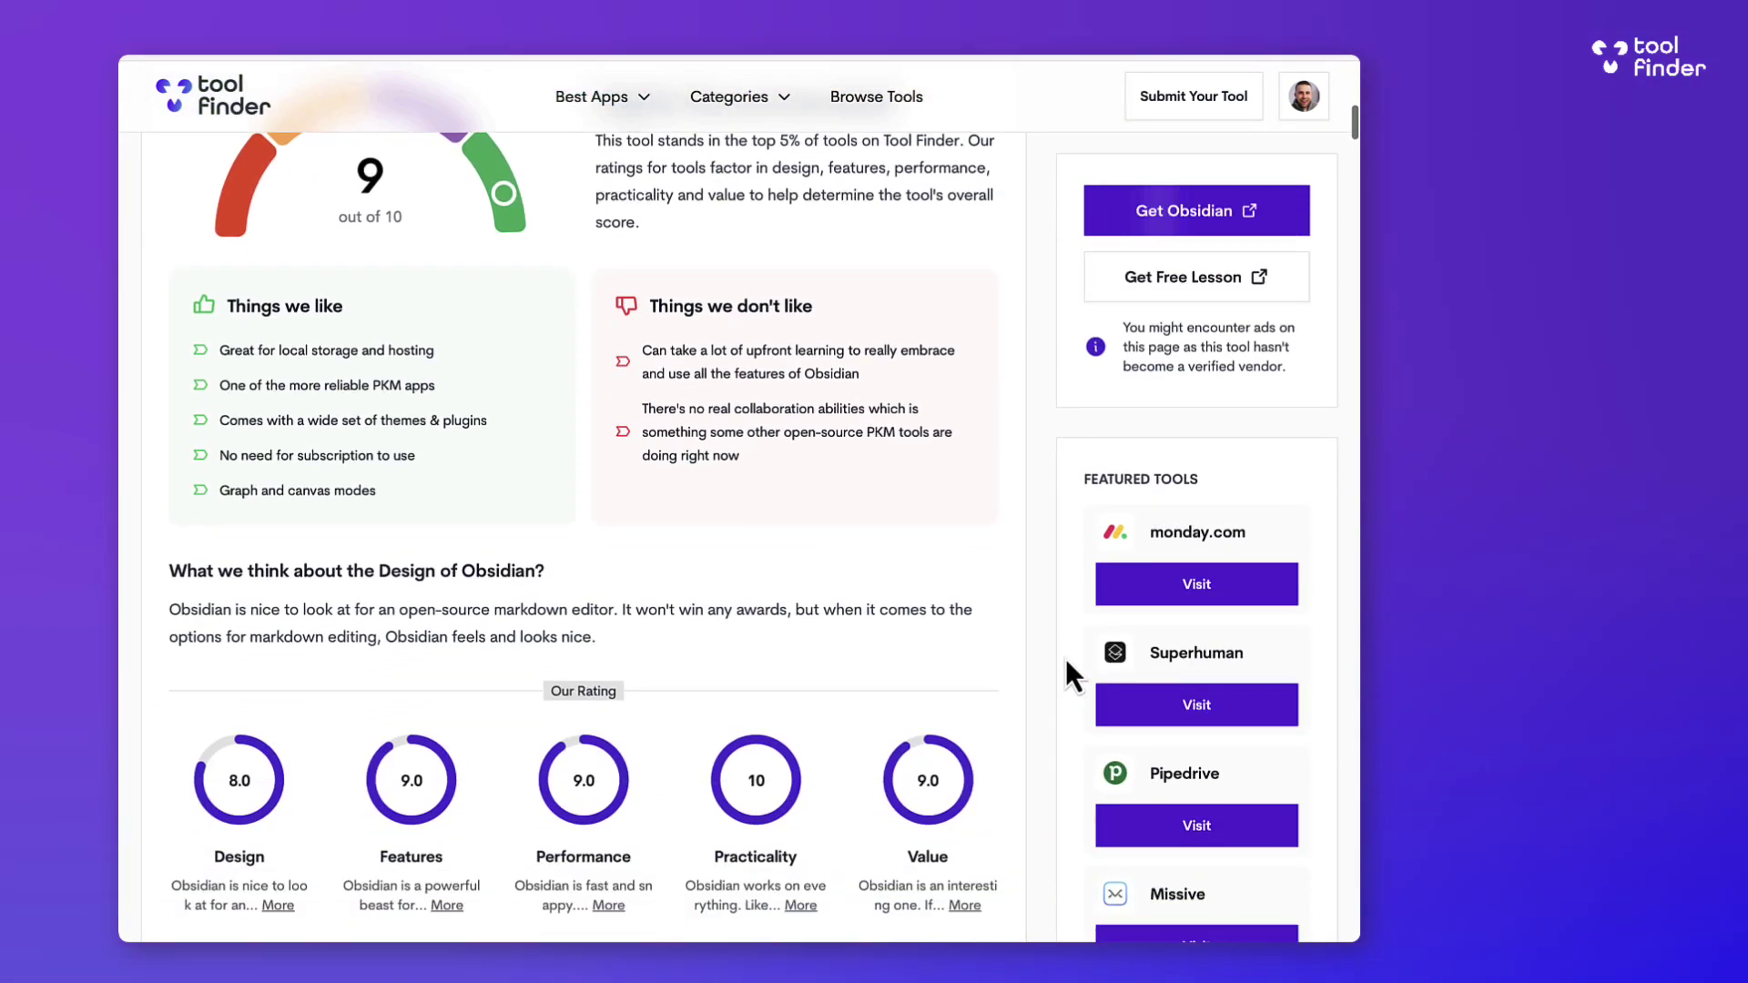